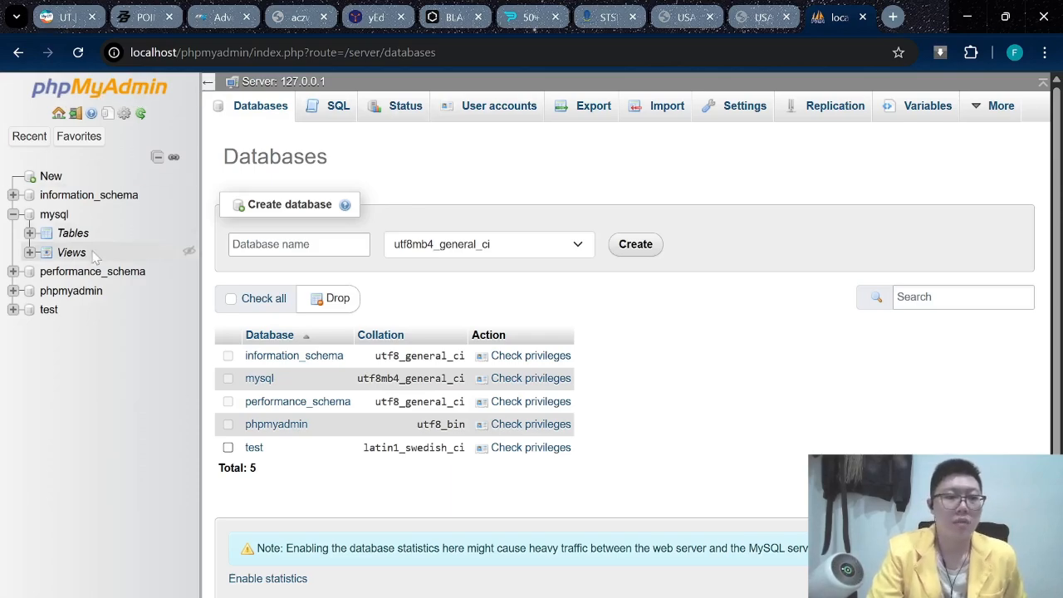
Create a new database named rumahsakit from the Databases tab.
{"action": "left_click", "coordinate": [295, 244]}
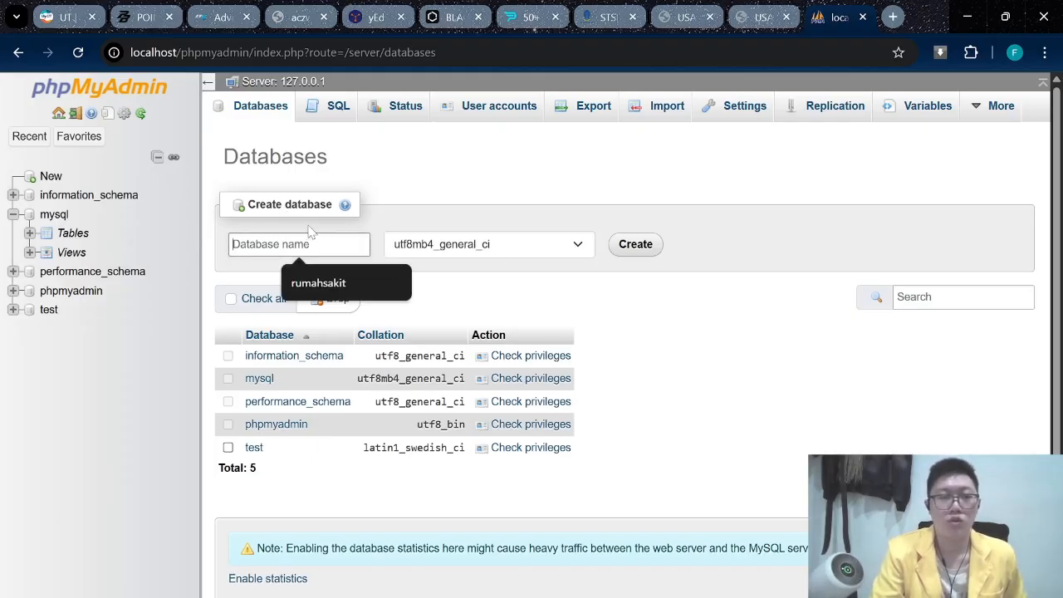
{"action": "type", "text": "rumahsakit"}
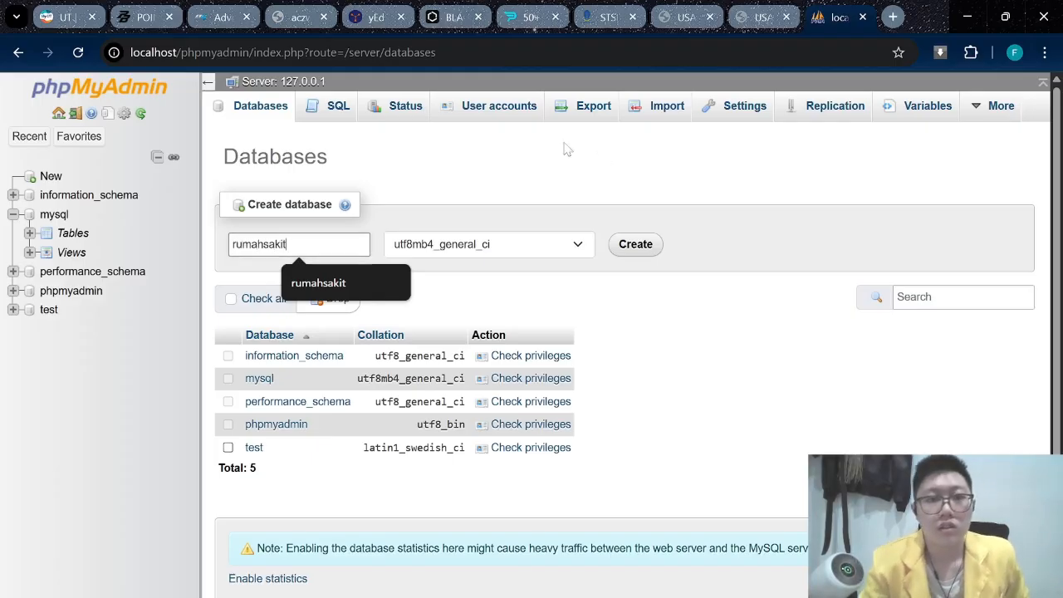
{"action": "left_click", "coordinate": [636, 244]}
{"action": "left_click", "coordinate": [289, 243]}
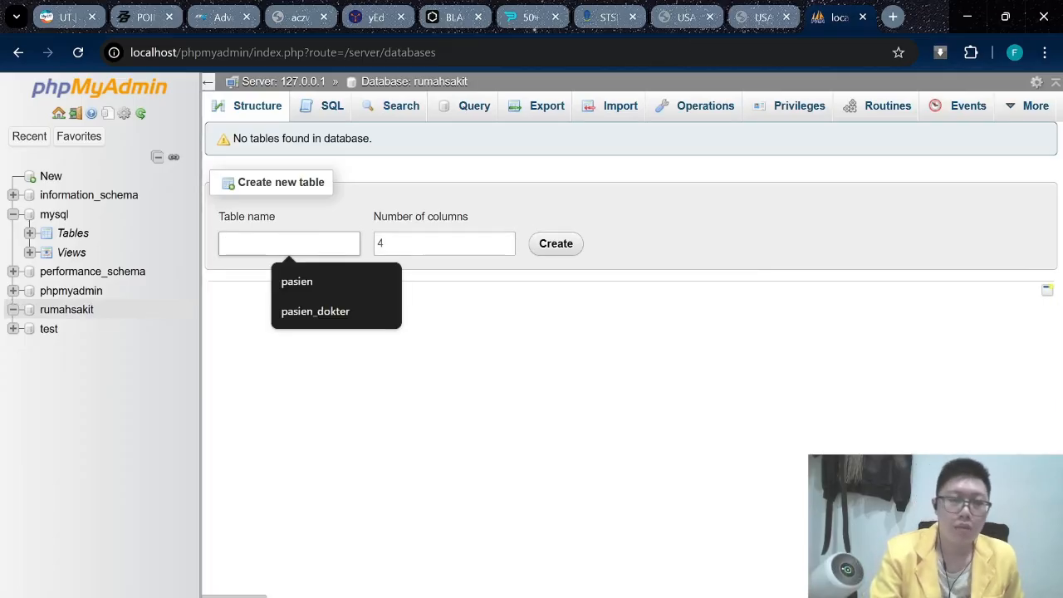
{"action": "left_click", "coordinate": [743, 17]}
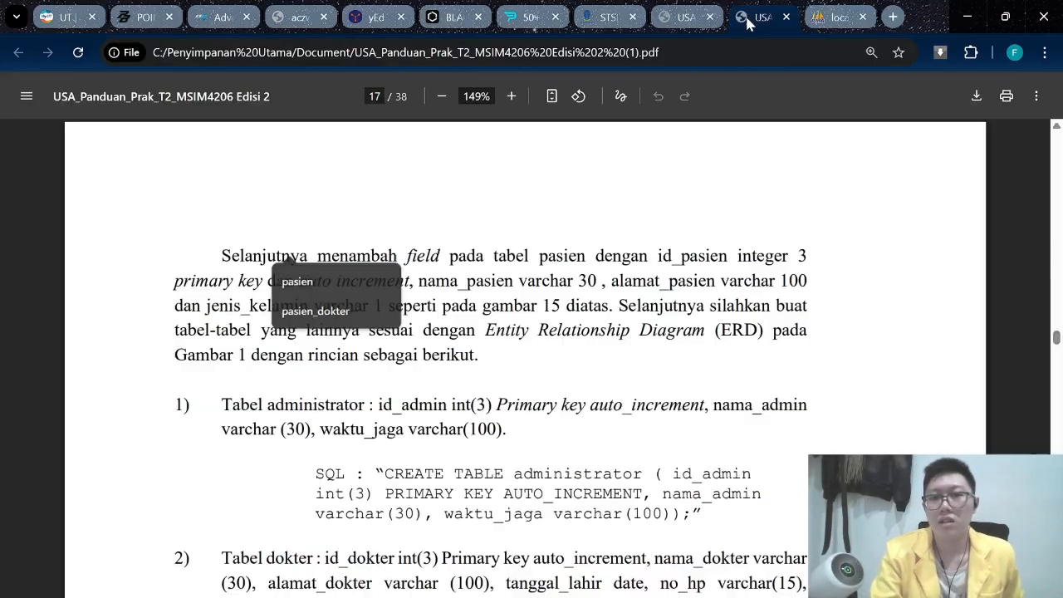
{"action": "left_click", "coordinate": [672, 18]}
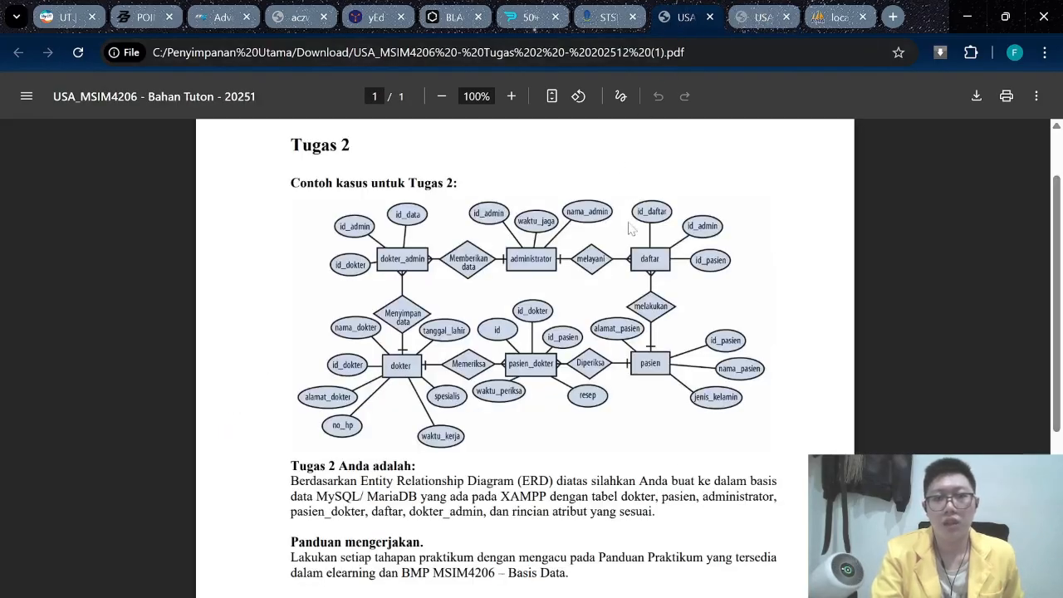
{"action": "scroll", "coordinate": [629, 223], "scroll_direction": "up", "scroll_amount": 1}
{"action": "scroll", "coordinate": [515, 249], "scroll_direction": "down", "scroll_amount": 1}
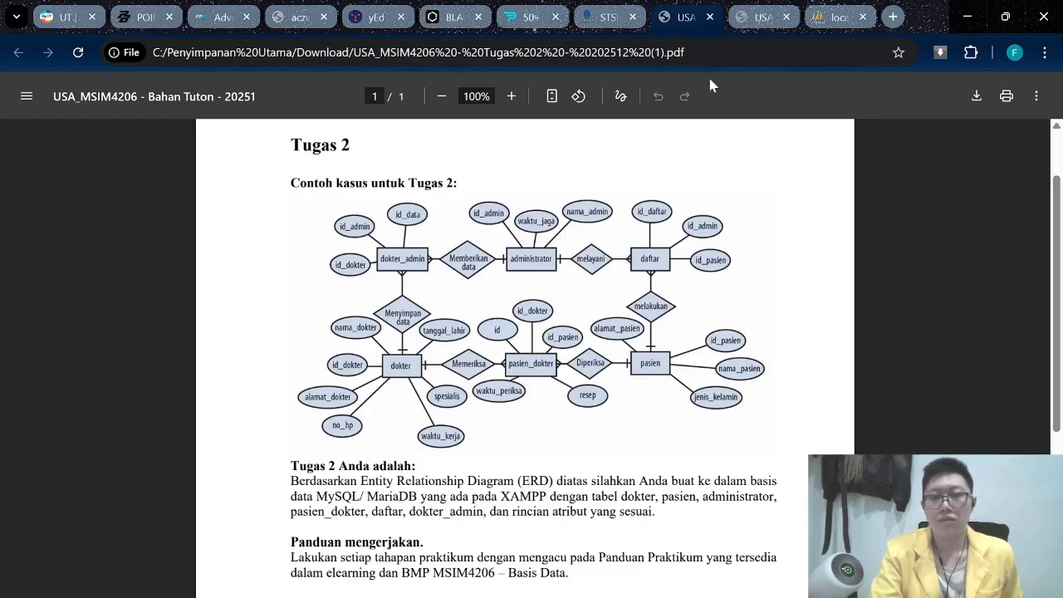
{"action": "left_click", "coordinate": [835, 16]}
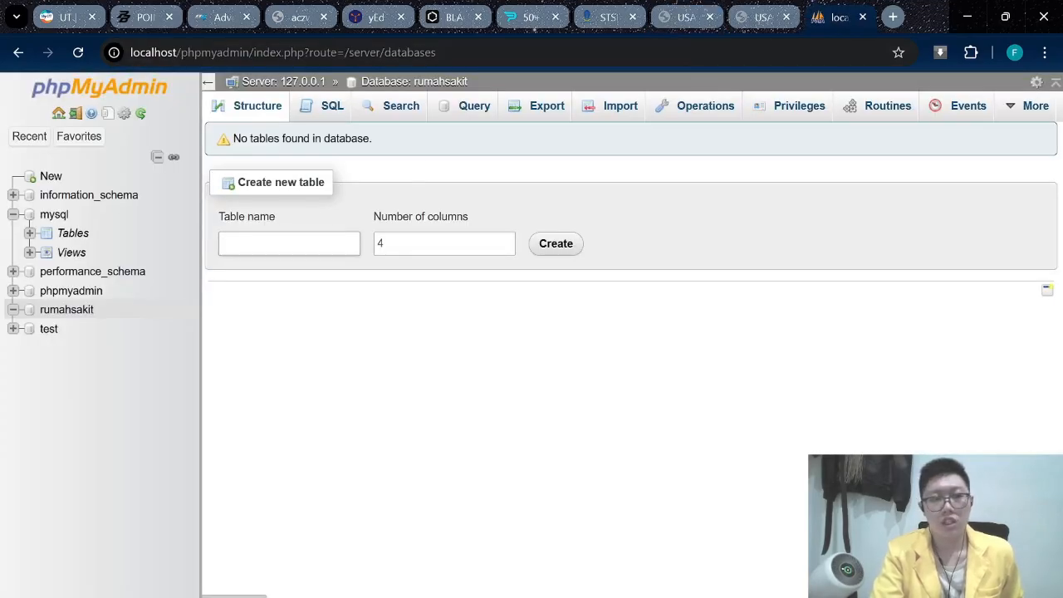
After checking the ERD, create a 4-column table named pasien.
{"action": "left_click", "coordinate": [289, 243]}
{"action": "type", "text": "pasien"}
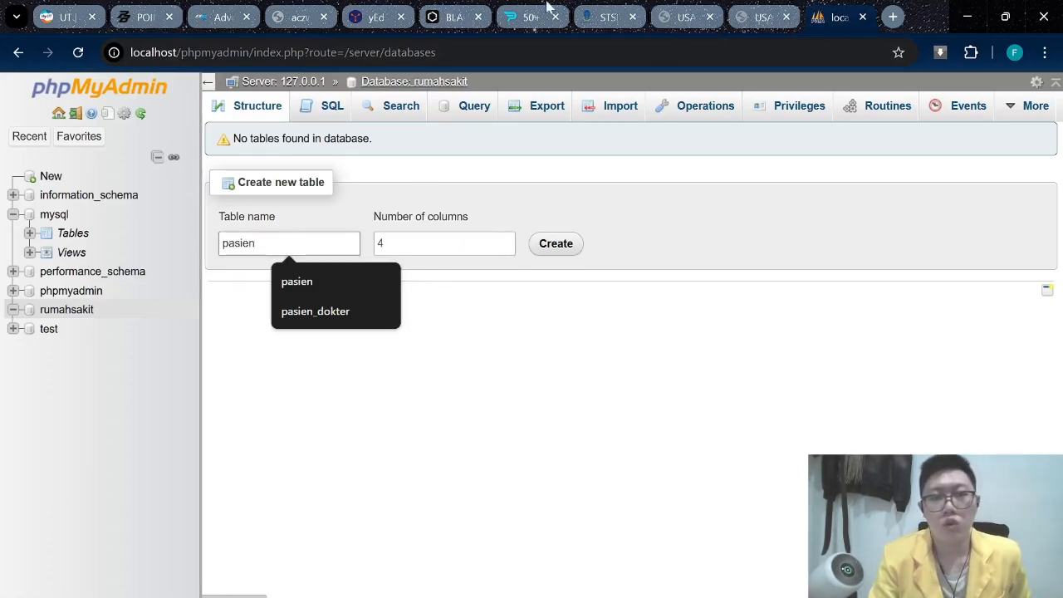
{"action": "left_click", "coordinate": [685, 17]}
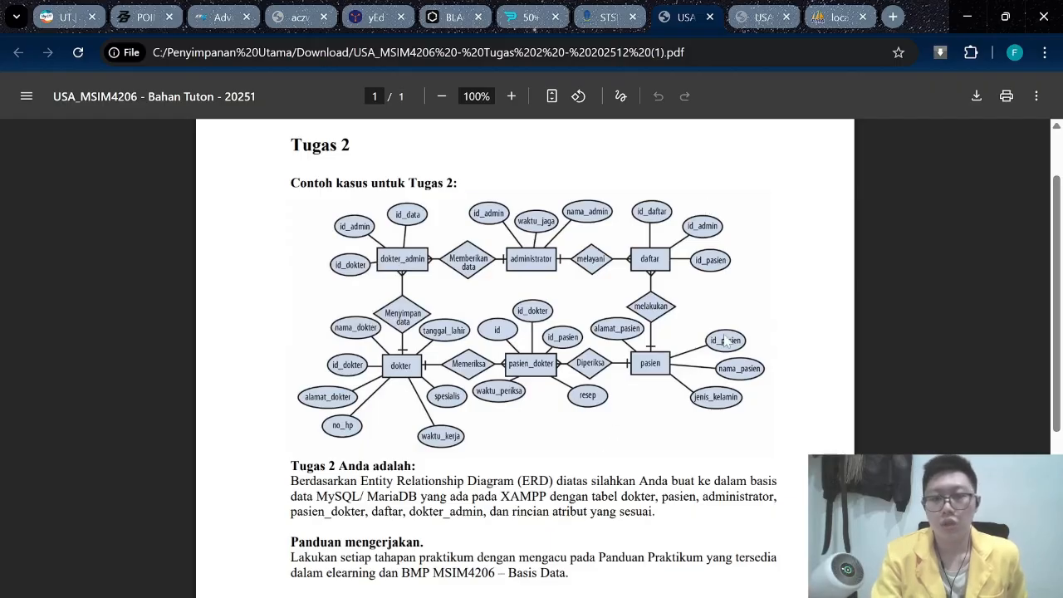
{"action": "left_click", "coordinate": [837, 17]}
{"action": "left_click", "coordinate": [553, 243]}
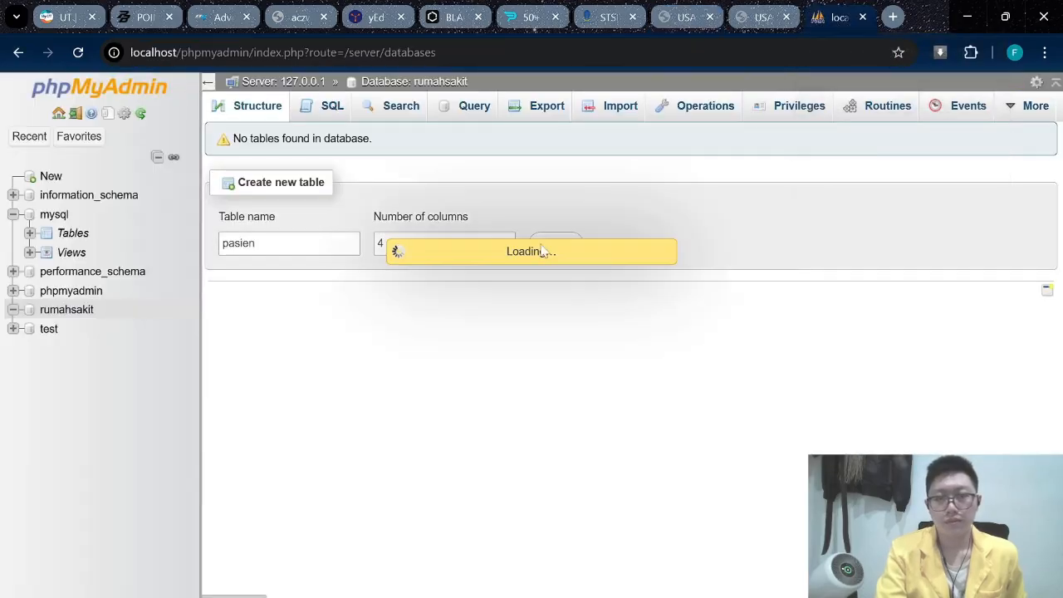
{"action": "left_click", "coordinate": [266, 246]}
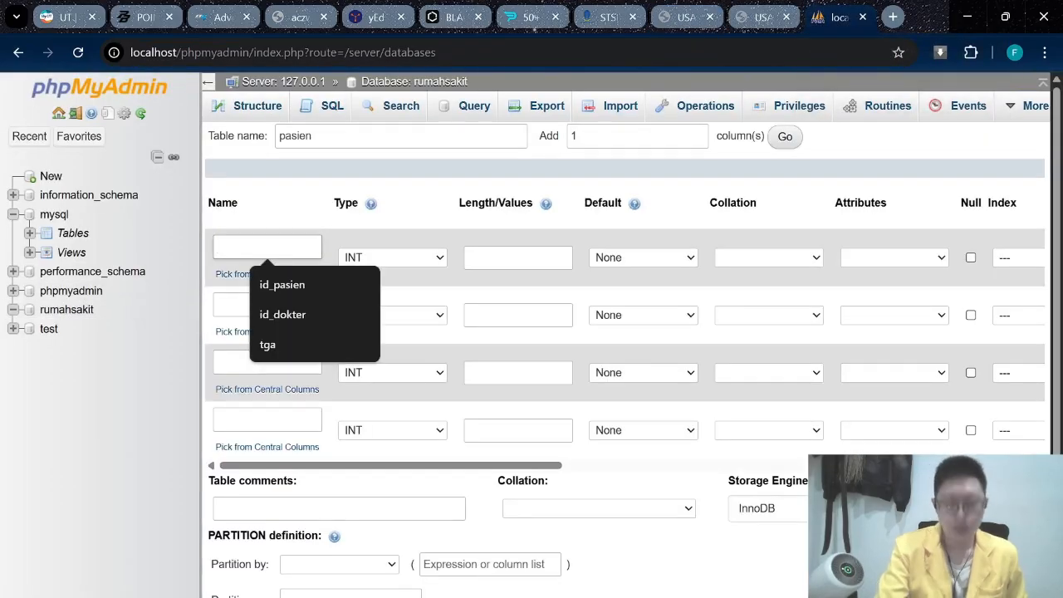
Define id-pasien as an INT(3) auto-increment primary key column.
{"action": "type", "text": "id-pas"}
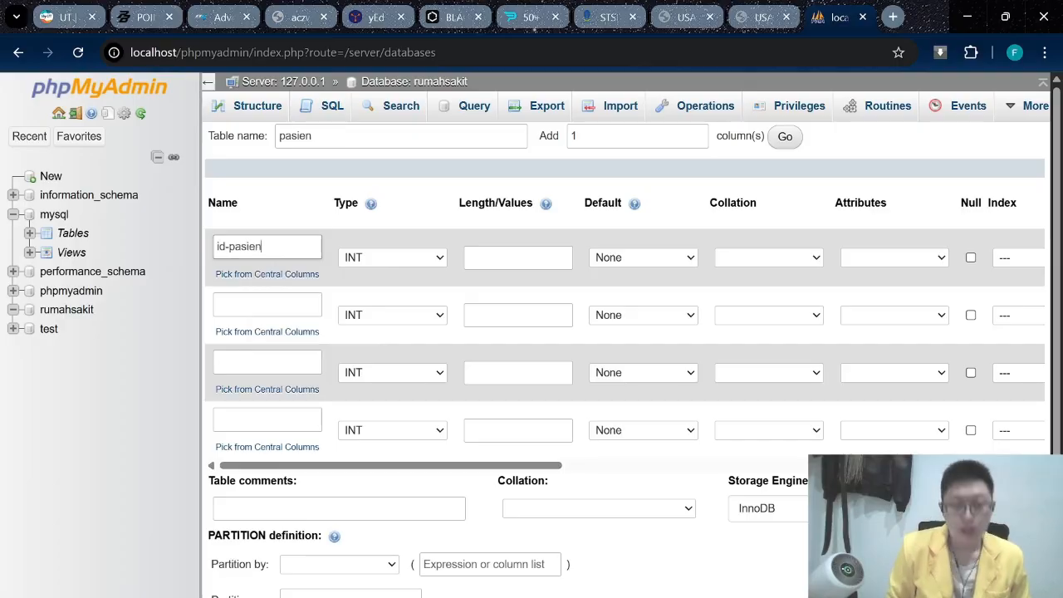
{"action": "type", "text": "ien"}
{"action": "left_click", "coordinate": [492, 259]}
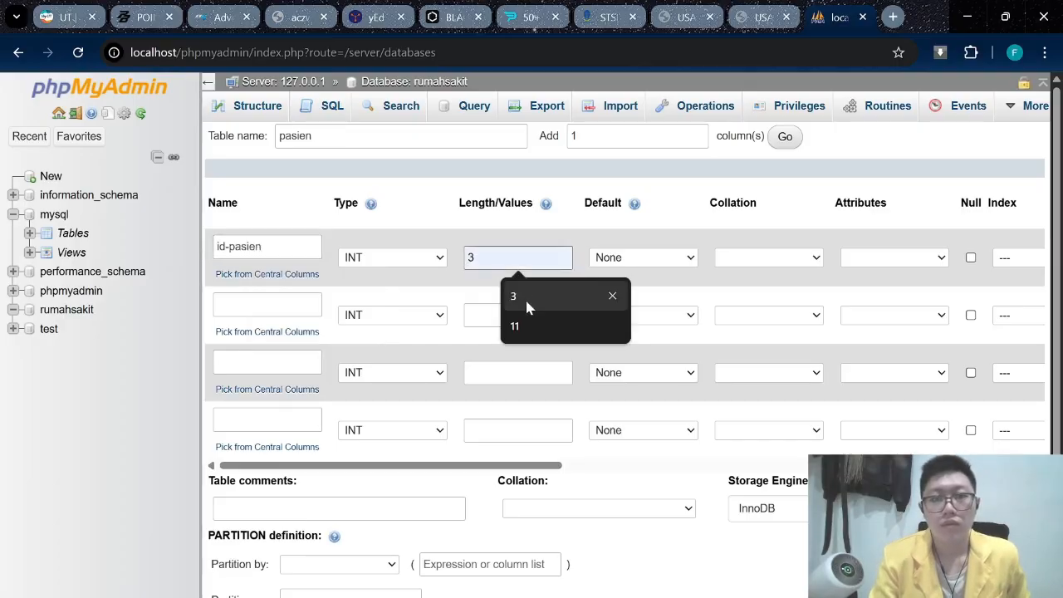
{"action": "left_click", "coordinate": [523, 297]}
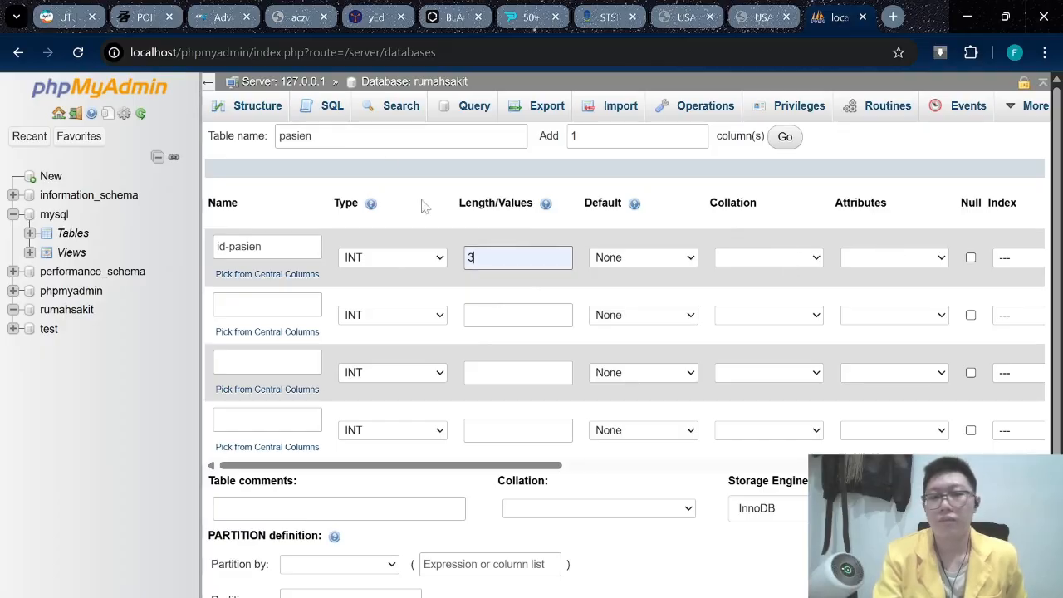
{"action": "left_click", "coordinate": [208, 83]}
{"action": "left_click", "coordinate": [838, 257]}
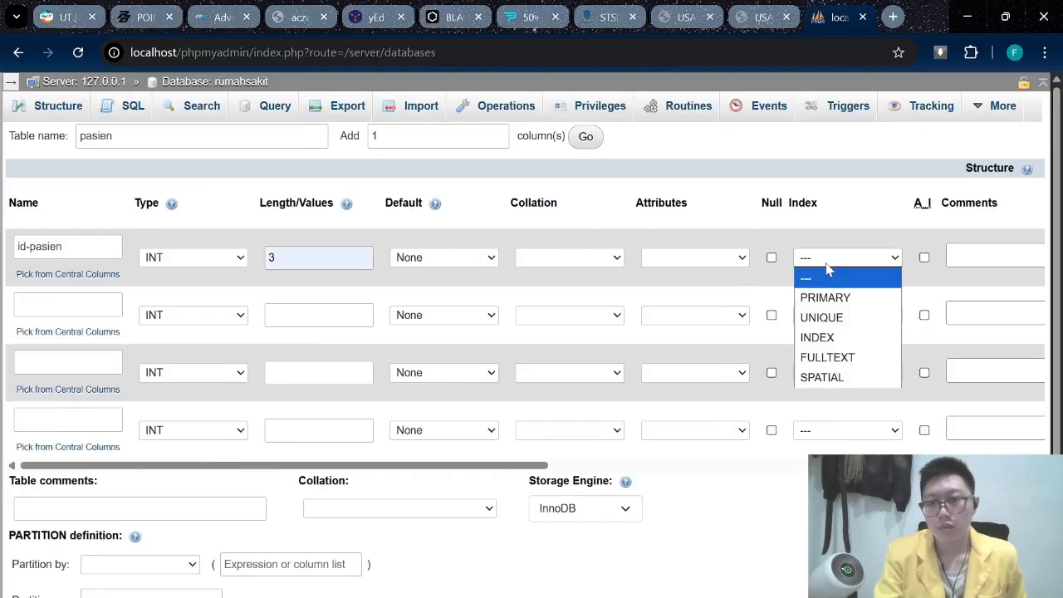
{"action": "left_click", "coordinate": [828, 296]}
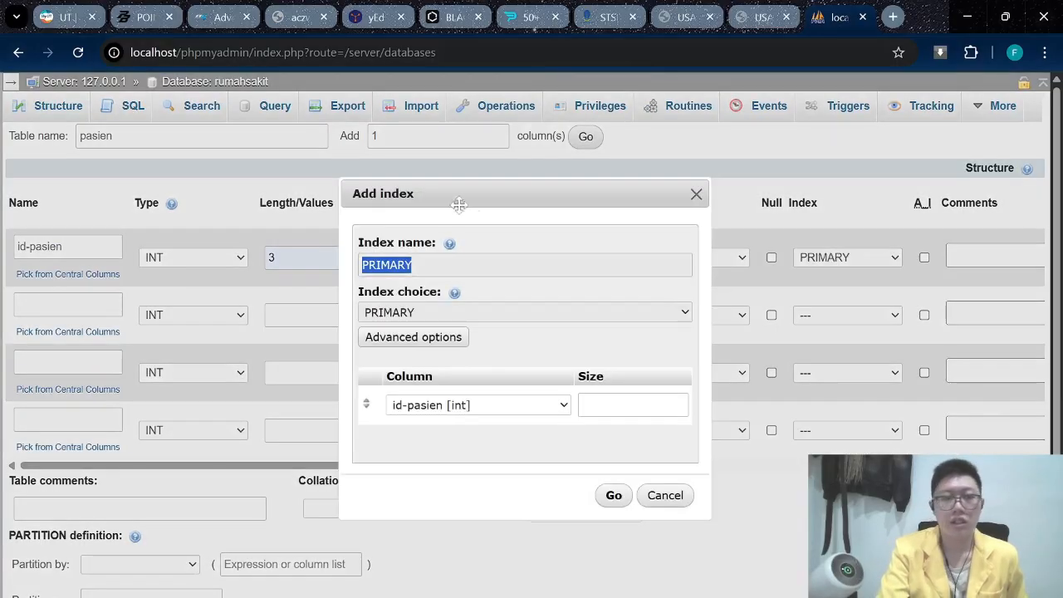
{"action": "left_click", "coordinate": [611, 496]}
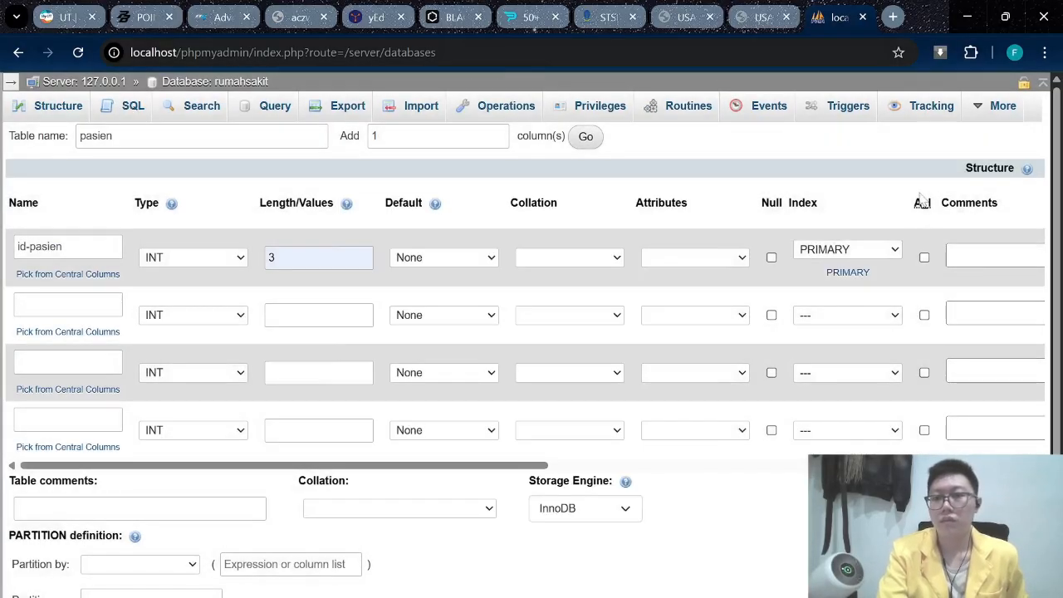
{"action": "left_click", "coordinate": [923, 258]}
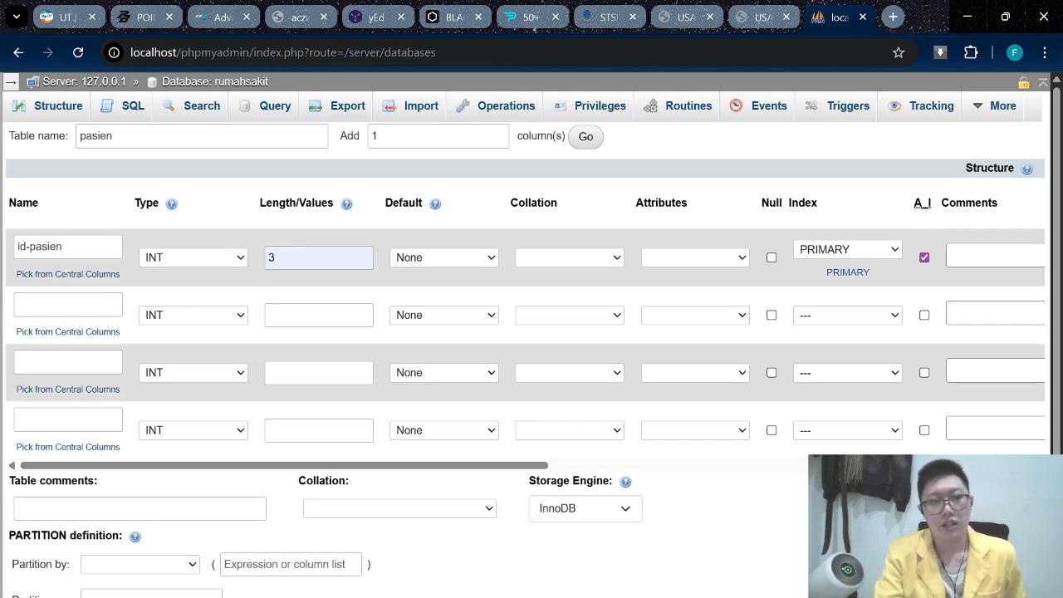
Add nama_pasien as a VARCHAR column with length 30.
{"action": "left_click", "coordinate": [68, 305]}
{"action": "type", "text": "nama"}
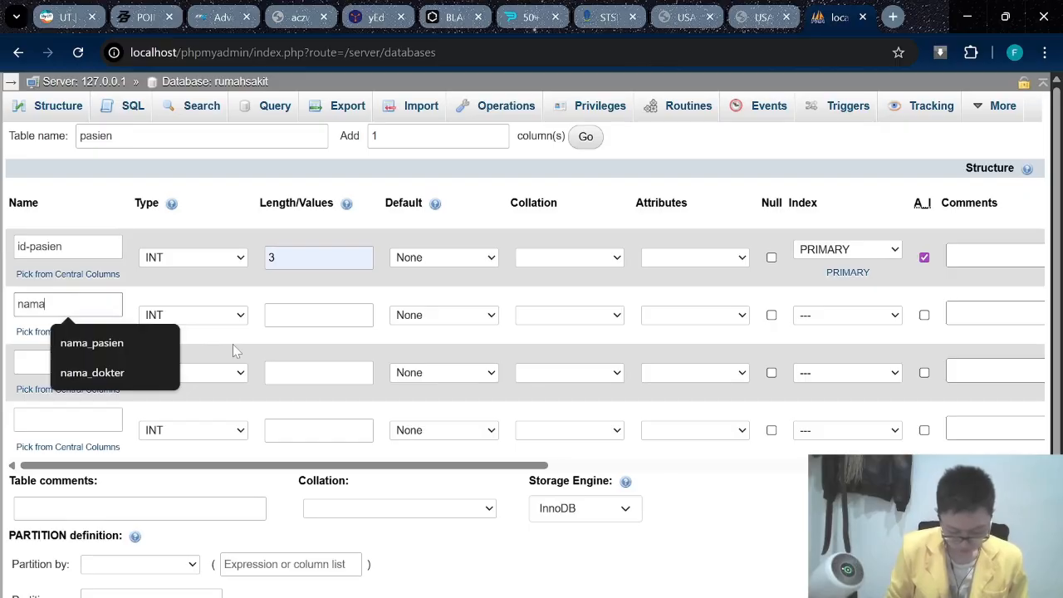
{"action": "type", "text": "_pasien"}
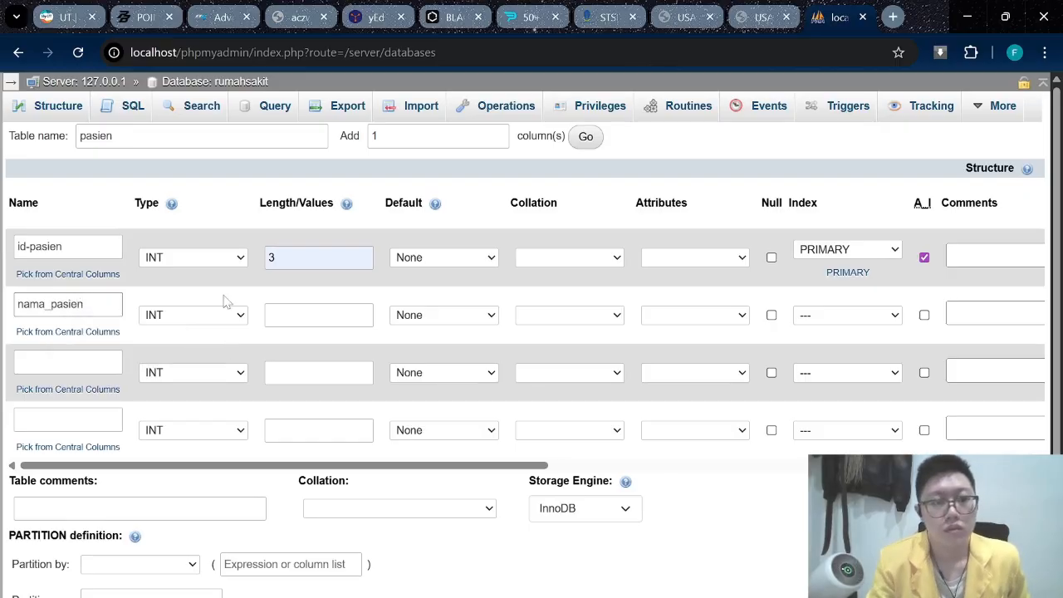
{"action": "left_click", "coordinate": [226, 314]}
{"action": "left_click", "coordinate": [158, 31]}
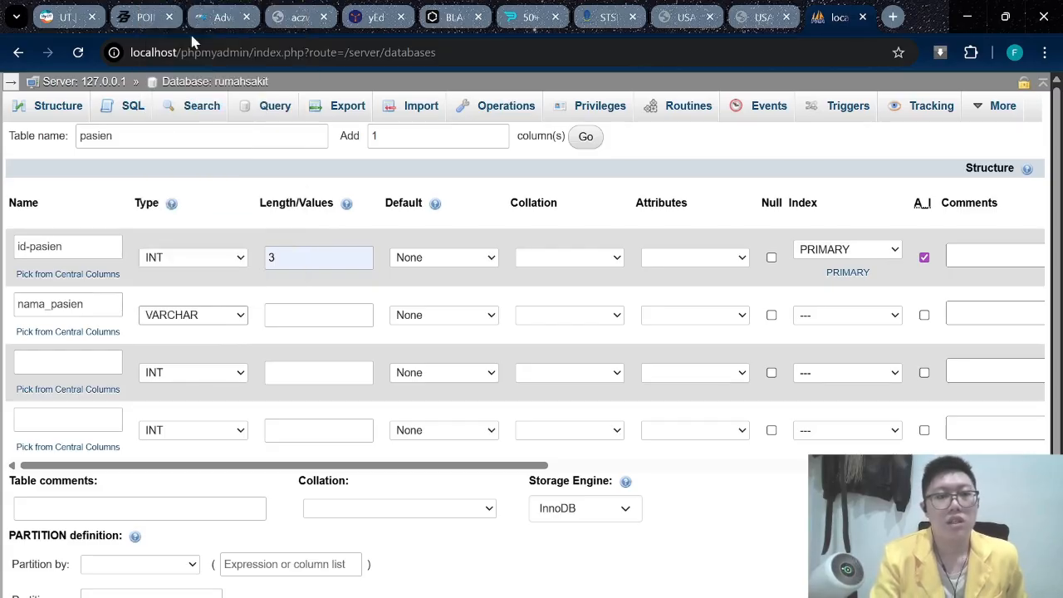
{"action": "key", "text": "Tab"}
{"action": "left_click", "coordinate": [354, 354]}
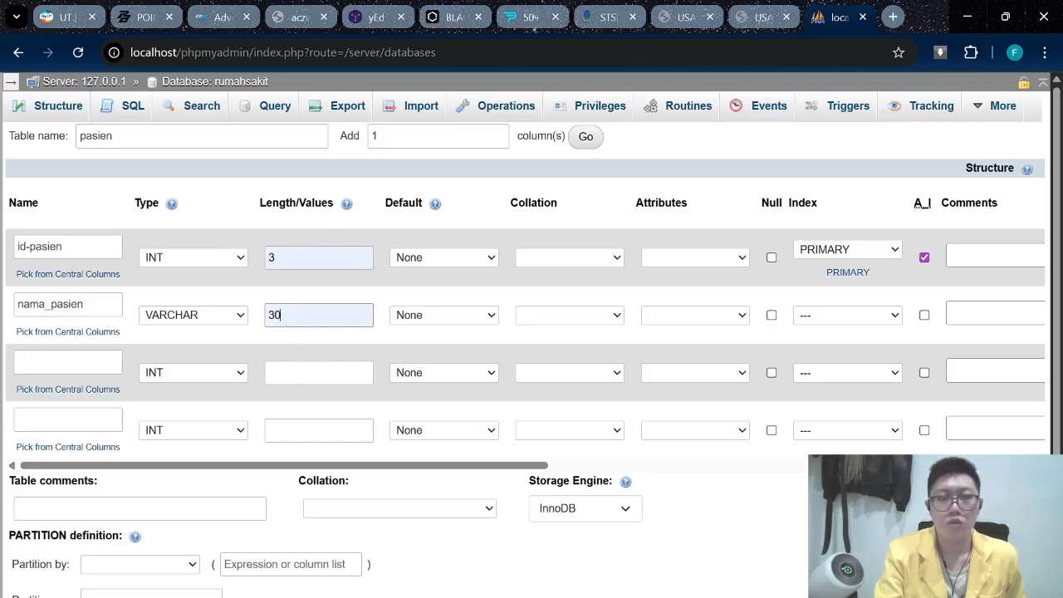
{"action": "left_click", "coordinate": [509, 330]}
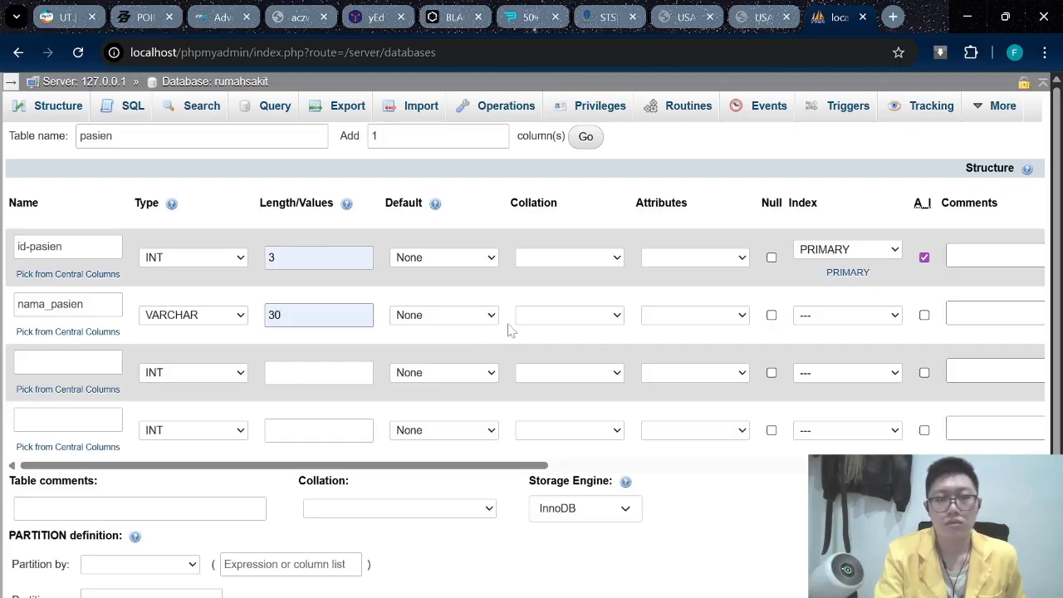
Add alamat-pasien as a VARCHAR column with length 100.
{"action": "left_click", "coordinate": [43, 359]}
{"action": "type", "text": "alama"}
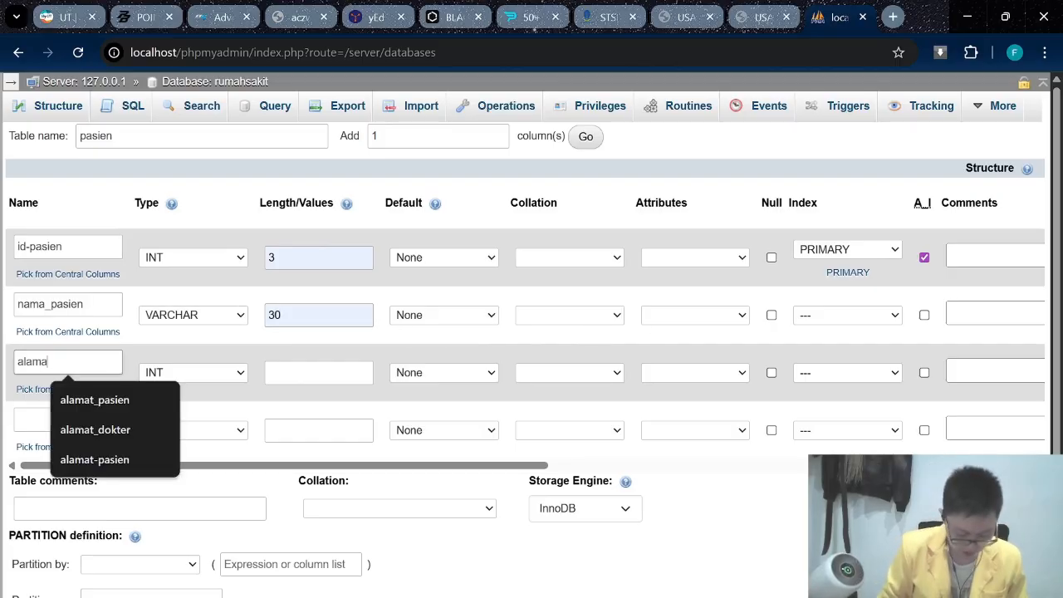
{"action": "type", "text": "t-pasien"}
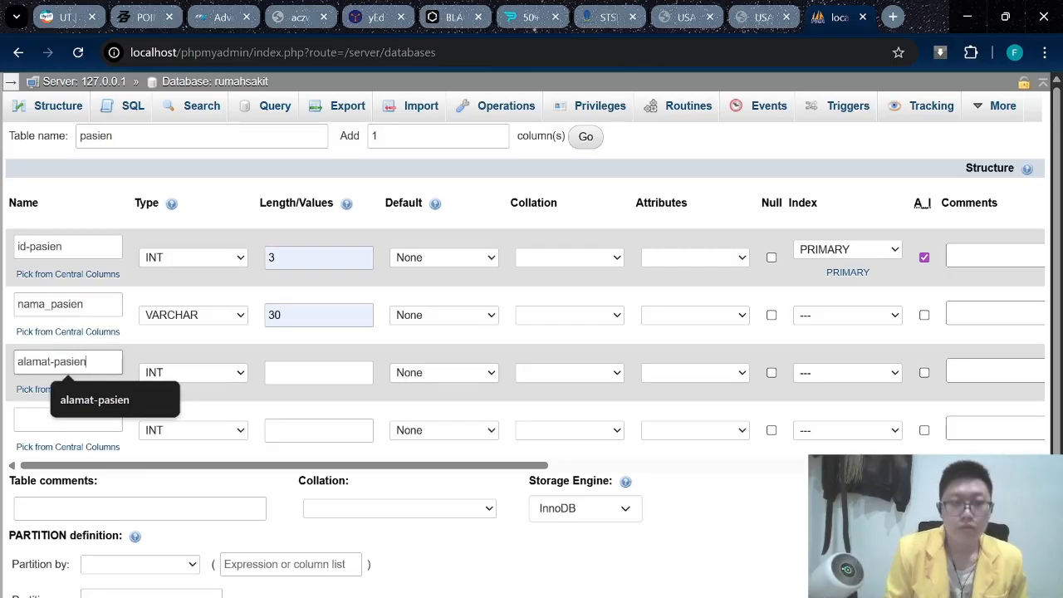
{"action": "left_click", "coordinate": [196, 372]}
{"action": "scroll", "coordinate": [274, 131], "scroll_direction": "down", "scroll_amount": 1}
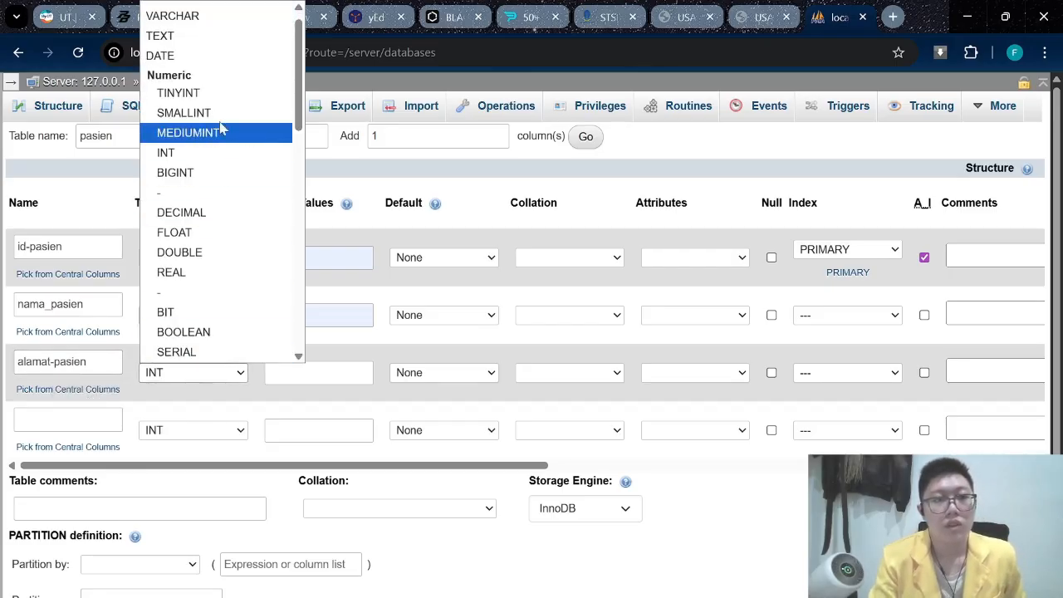
{"action": "left_click", "coordinate": [210, 18]}
{"action": "left_click", "coordinate": [266, 380]}
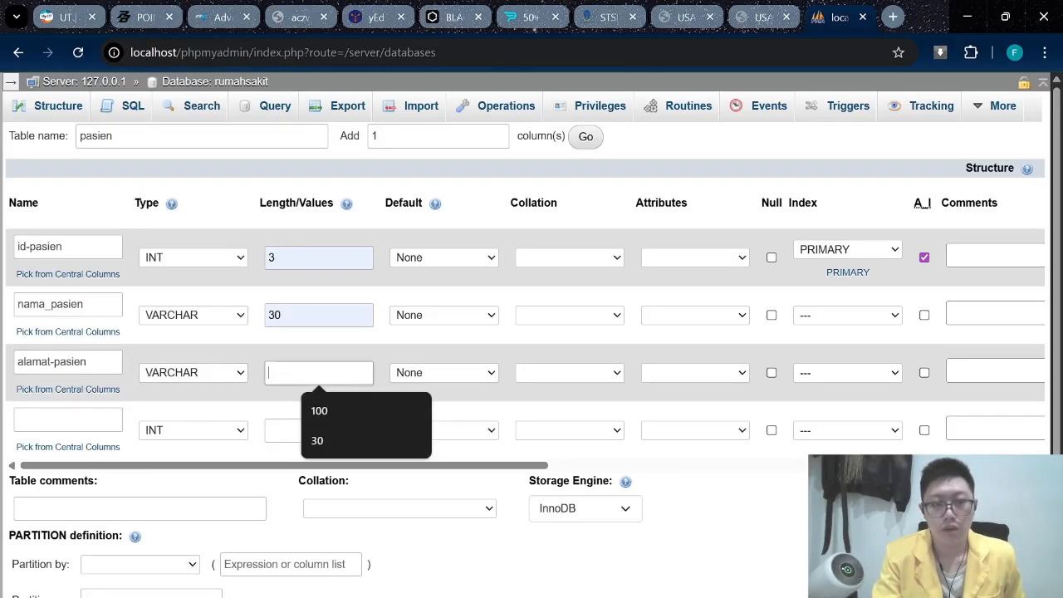
{"action": "type", "text": "100"}
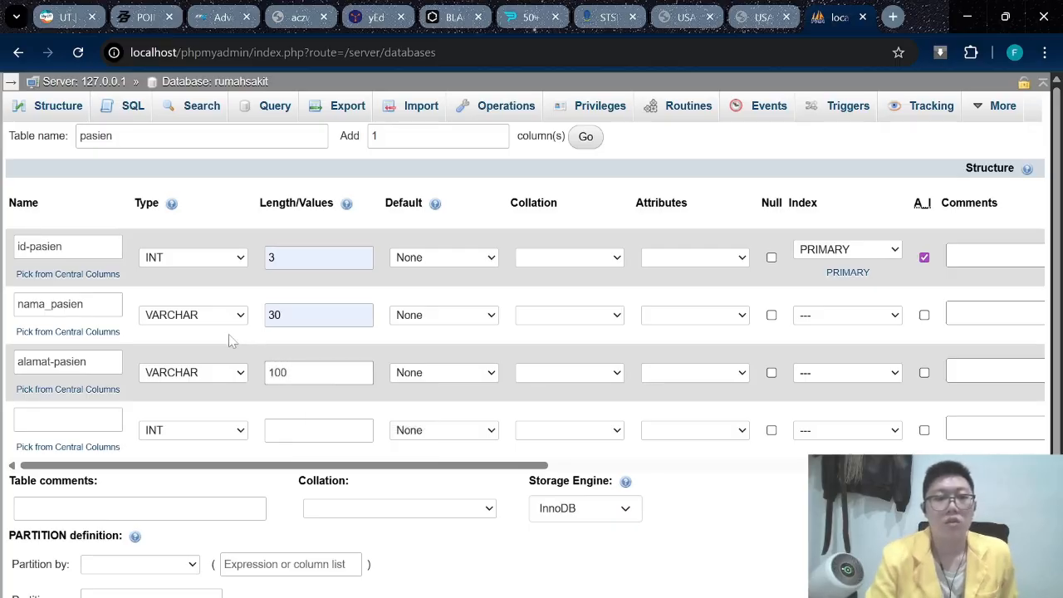
Add jenis_kelamin as an INT column with length 1 and save the pasien table.
{"action": "left_click", "coordinate": [20, 420]}
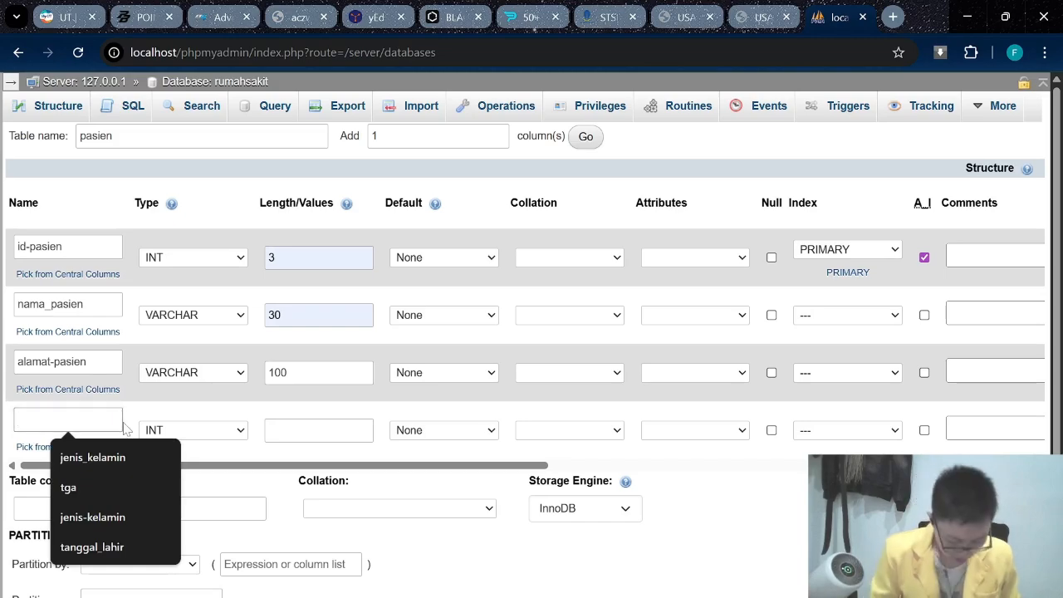
{"action": "type", "text": "jenis_kelamin"}
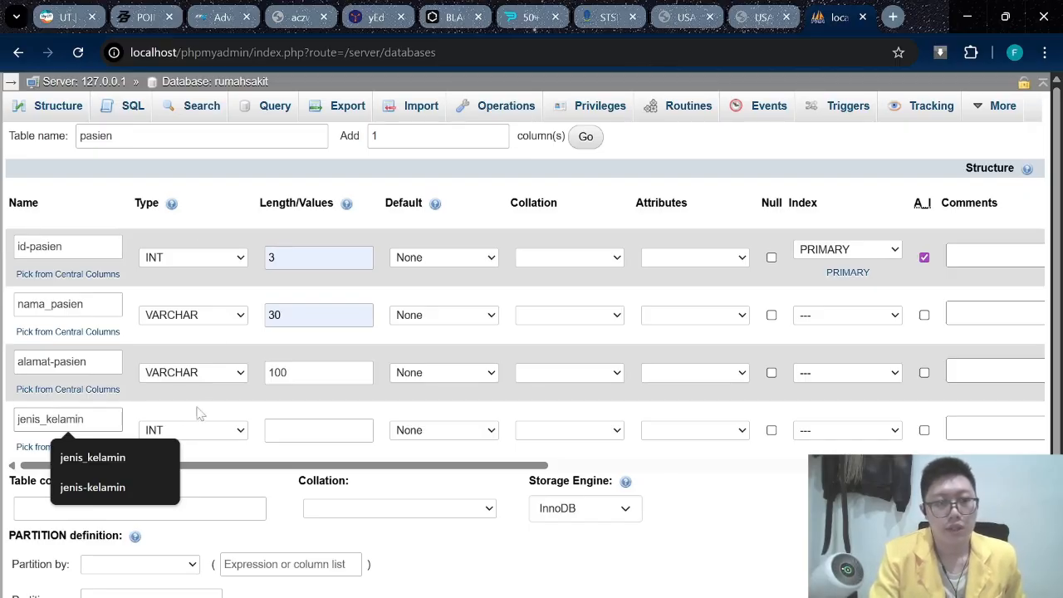
{"action": "left_click", "coordinate": [315, 429]}
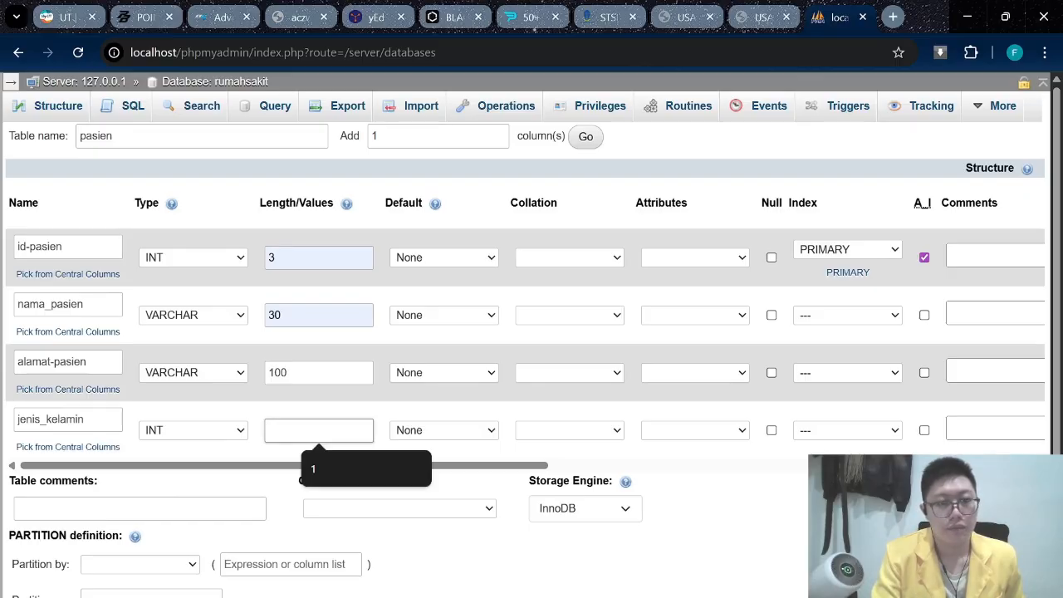
{"action": "type", "text": "1"}
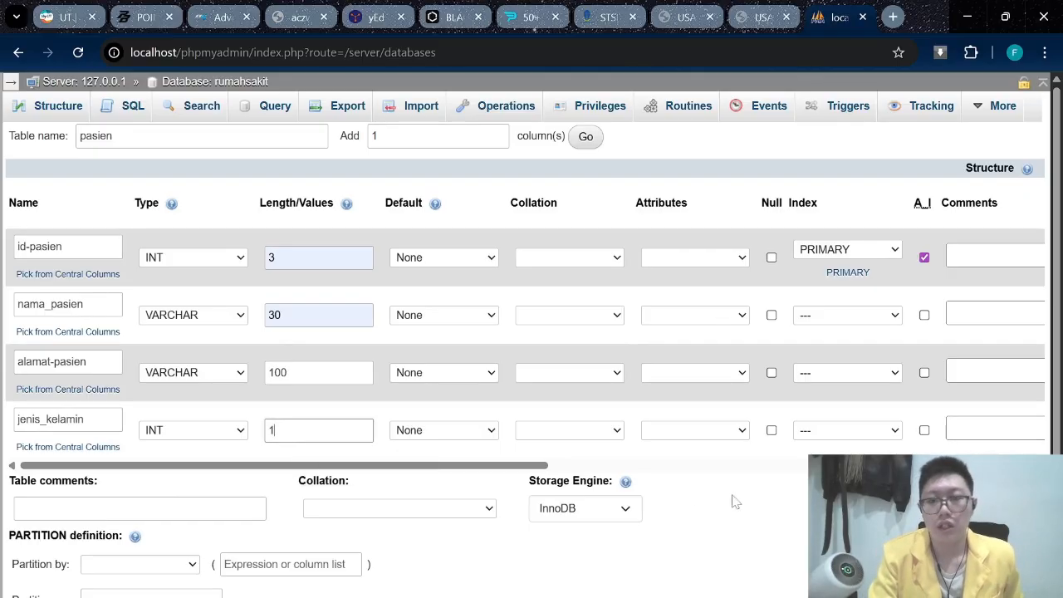
{"action": "scroll", "coordinate": [735, 502], "scroll_direction": "down", "scroll_amount": 1}
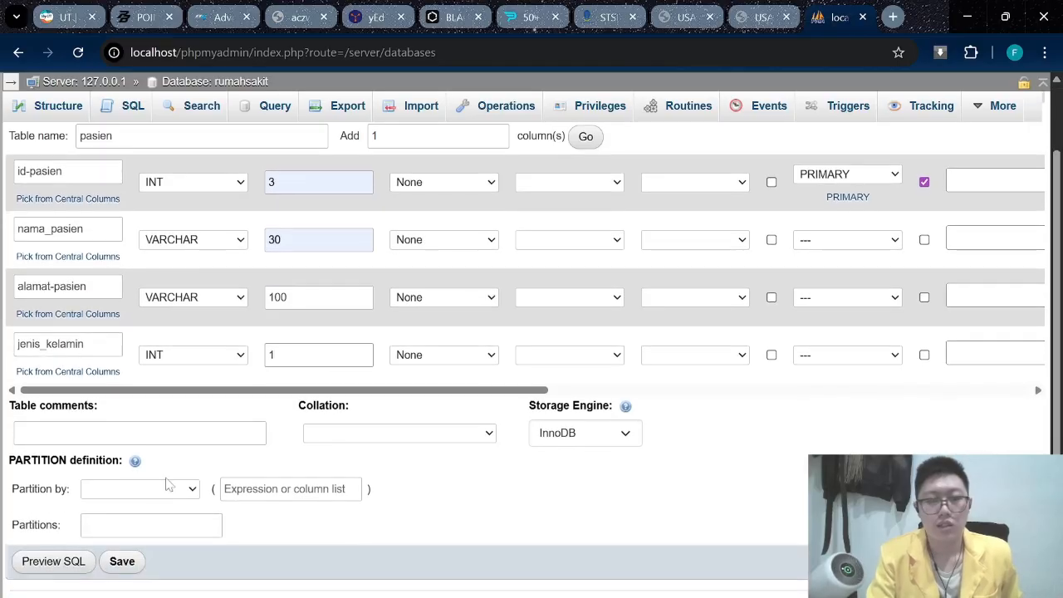
{"action": "left_click", "coordinate": [122, 562]}
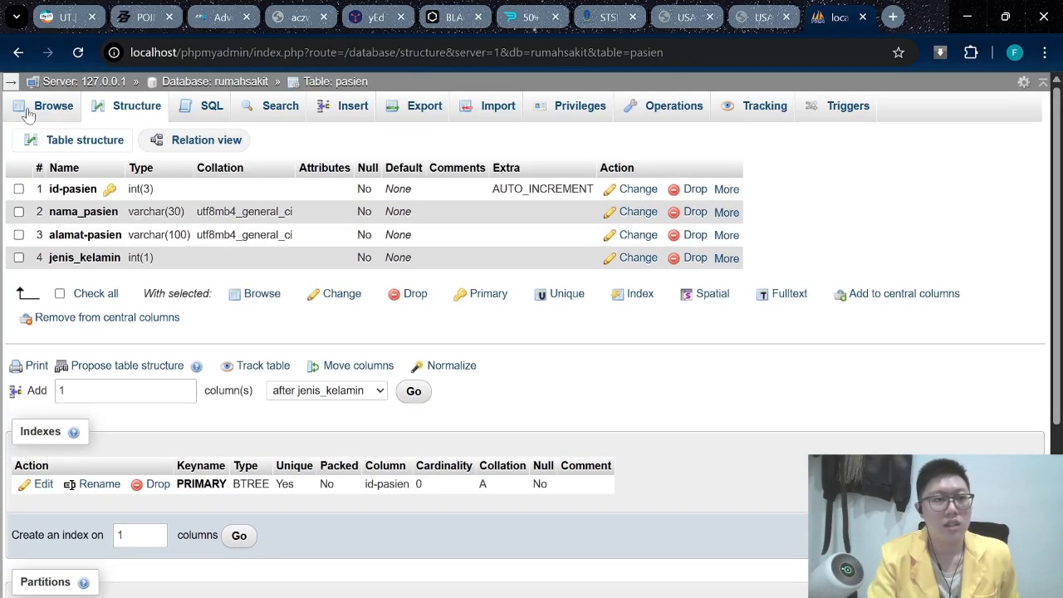
Return to the rumahsakit database page and enter pasien_dokter as a new table name.
{"action": "left_click", "coordinate": [13, 86]}
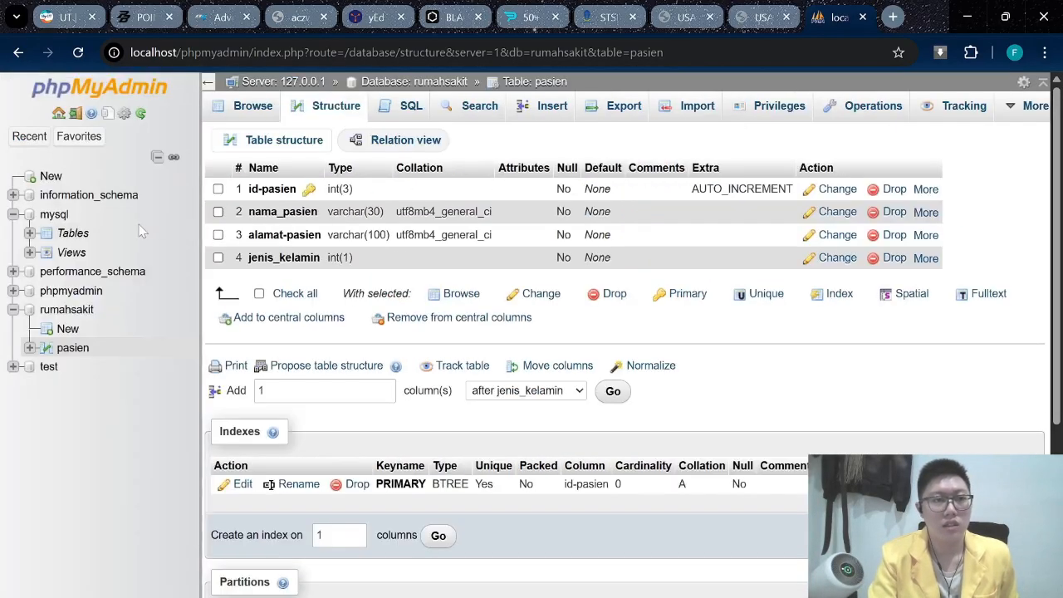
{"action": "left_click", "coordinate": [67, 312]}
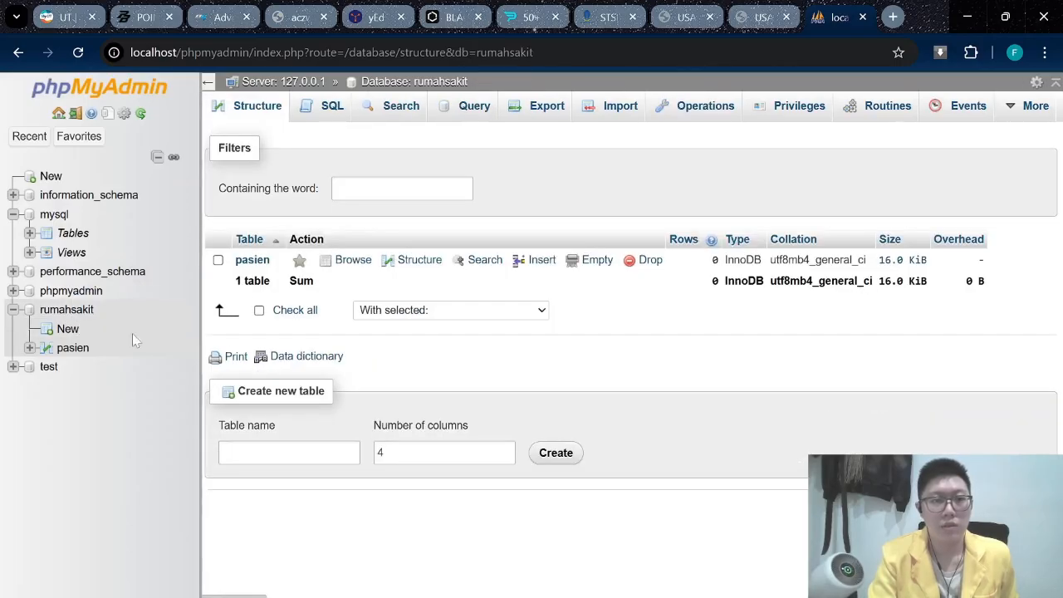
{"action": "left_click", "coordinate": [331, 452]}
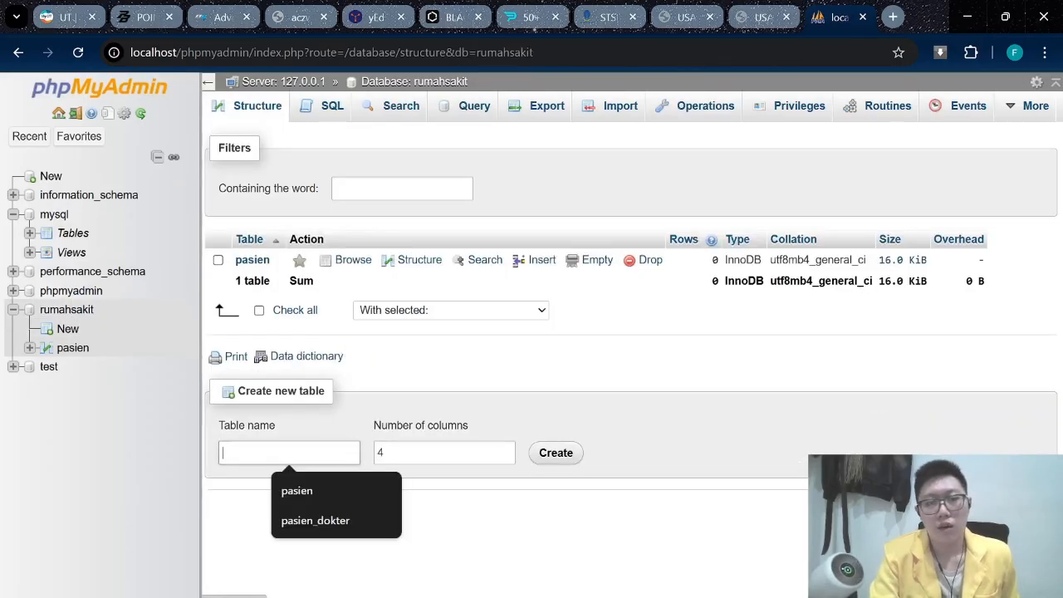
{"action": "type", "text": "pasien"}
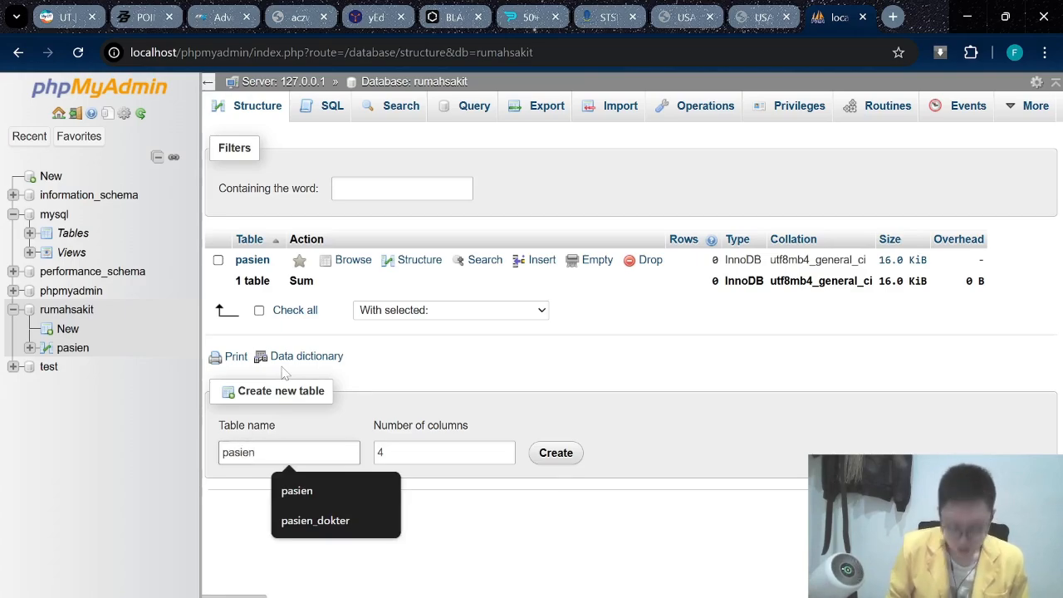
{"action": "type", "text": "_"}
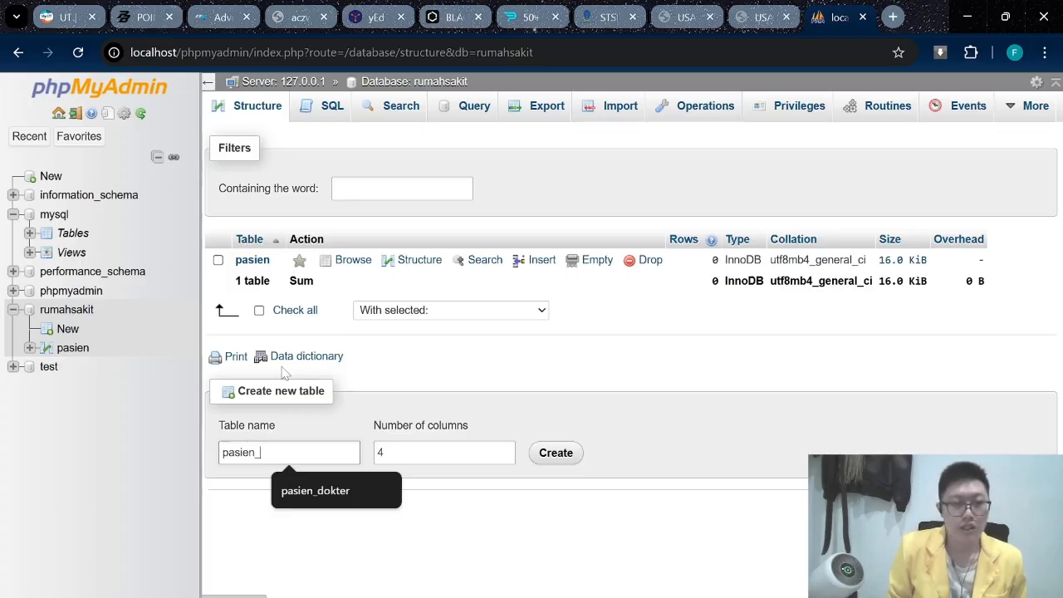
{"action": "type", "text": "dokt"}
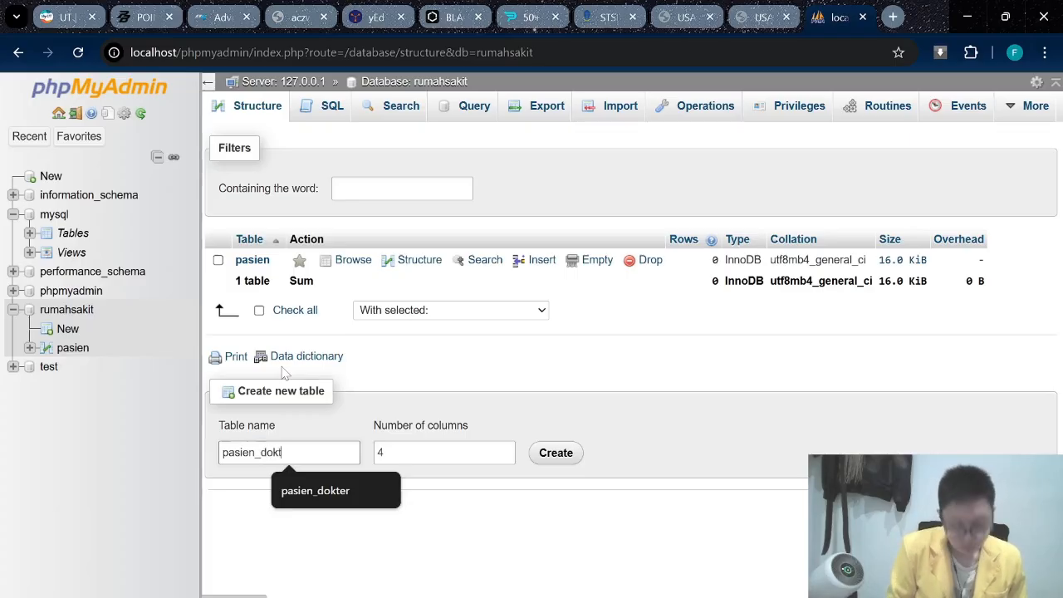
{"action": "type", "text": "er"}
Set the pasien_dokter table to 5 columns and bring up its column form.
{"action": "left_click", "coordinate": [686, 16]}
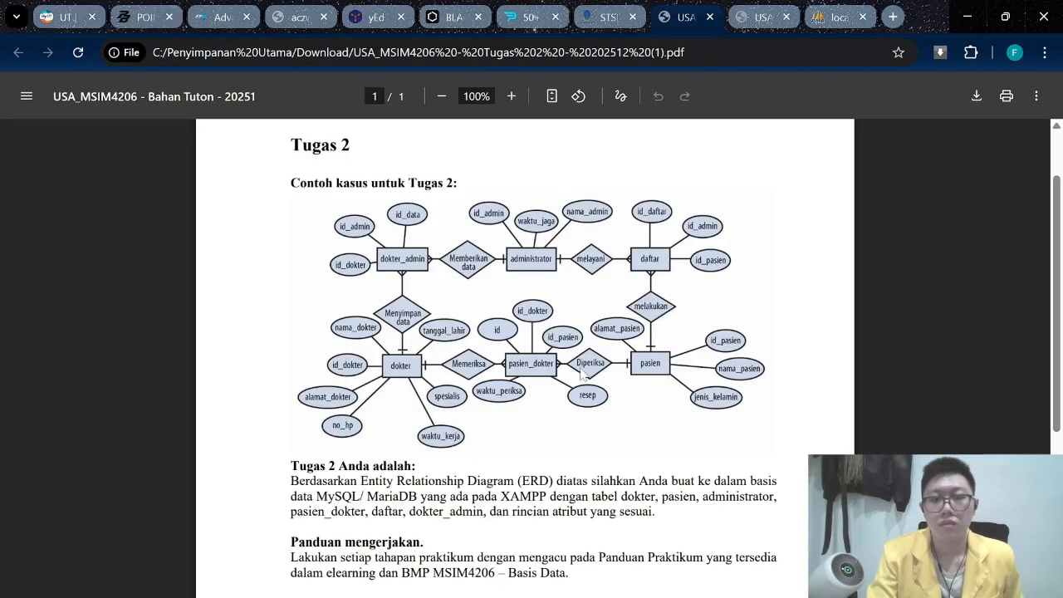
{"action": "left_click", "coordinate": [839, 16]}
{"action": "left_click", "coordinate": [443, 453]}
{"action": "key", "text": "BackSpace"}
{"action": "type", "text": "5"}
{"action": "key", "text": "Return"}
{"action": "left_click", "coordinate": [758, 16]}
Define the id column as INT(3), primary key, auto-increment.
{"action": "scroll", "coordinate": [524, 357], "scroll_direction": "down", "scroll_amount": 3}
{"action": "left_click", "coordinate": [838, 16]}
{"action": "left_click", "coordinate": [267, 245]}
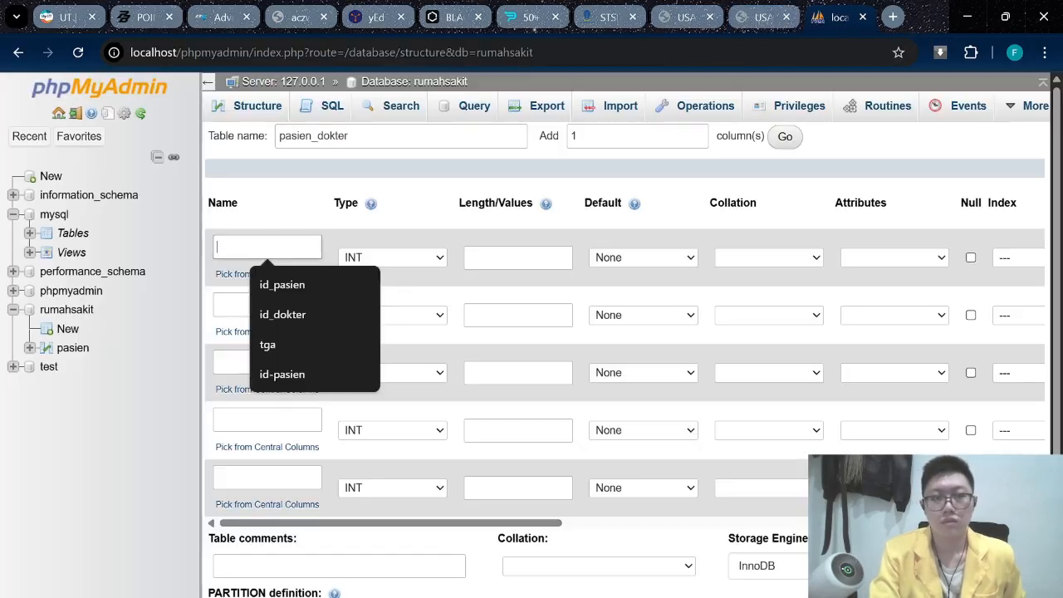
{"action": "type", "text": "id"}
{"action": "left_click", "coordinate": [518, 256]}
{"action": "type", "text": "3"}
{"action": "left_click", "coordinate": [208, 82]}
{"action": "left_click", "coordinate": [847, 257]}
{"action": "left_click", "coordinate": [830, 297]}
{"action": "left_click", "coordinate": [923, 257]}
Give id_dokter length 3 and name the third column id_pasien.
{"action": "left_click", "coordinate": [757, 16]}
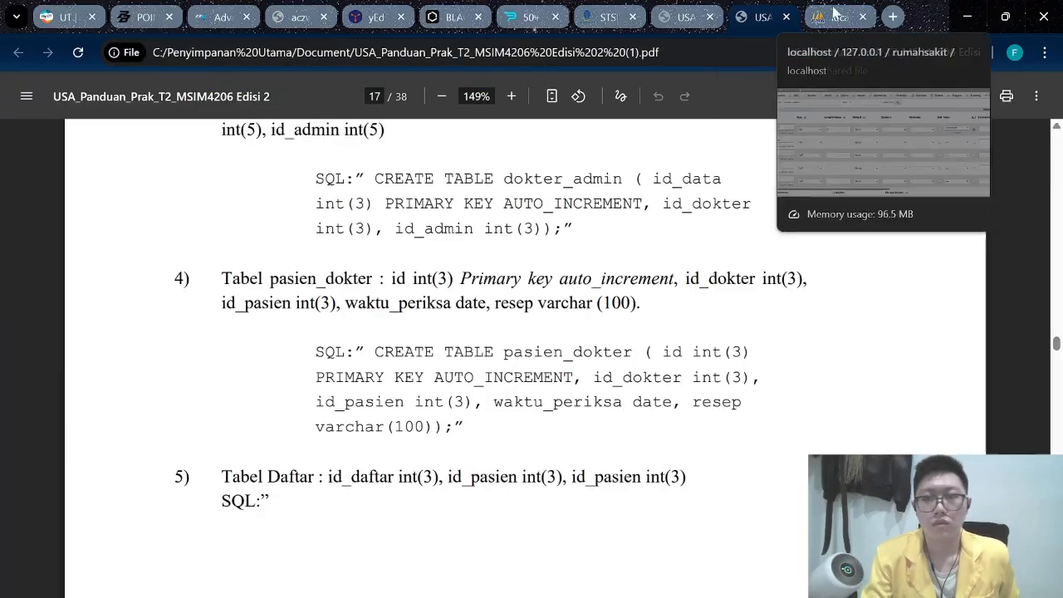
{"action": "left_click", "coordinate": [835, 15]}
{"action": "left_click", "coordinate": [318, 315]}
{"action": "type", "text": "3"}
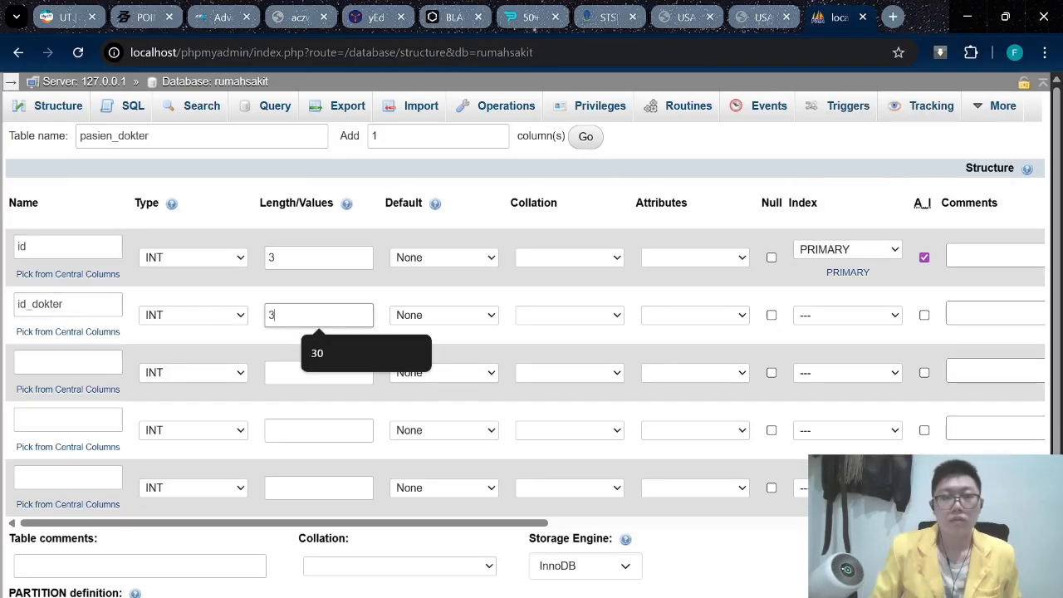
{"action": "left_click", "coordinate": [756, 17]}
{"action": "left_click", "coordinate": [837, 17]}
{"action": "left_click", "coordinate": [68, 362]}
{"action": "type", "text": "id_pasien"}
{"action": "left_click", "coordinate": [318, 372]}
Give id_pasien length 3 and add waktu_periksa as a TEXT column without length.
{"action": "type", "text": "wwaktu_periksa"}
{"action": "left_click", "coordinate": [319, 430]}
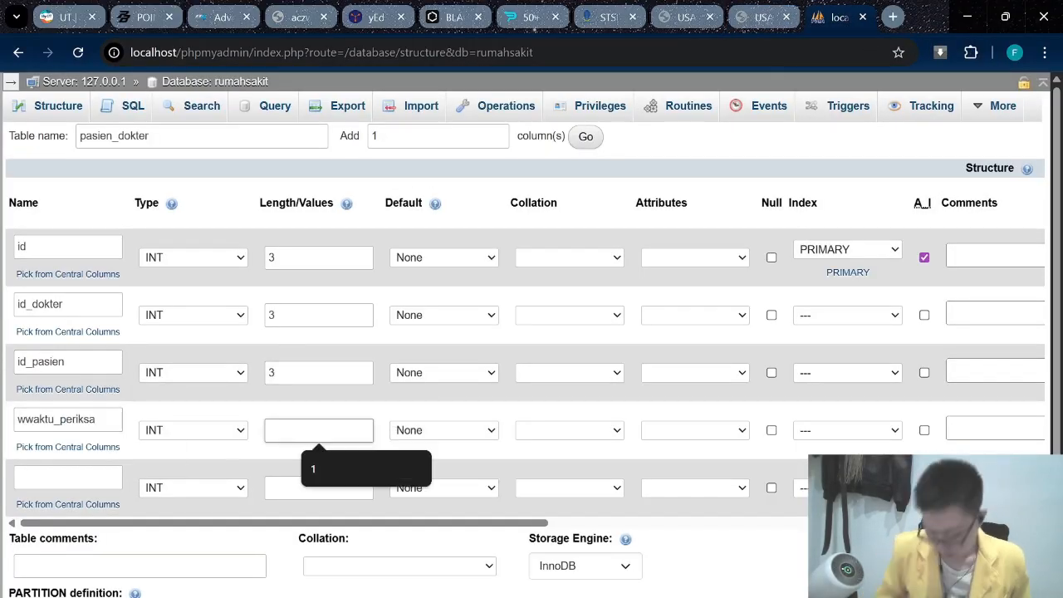
{"action": "type", "text": "3"}
{"action": "left_click", "coordinate": [756, 17]}
{"action": "left_click", "coordinate": [837, 16]}
{"action": "left_click", "coordinate": [25, 419]}
{"action": "key", "text": "BackSpace"}
{"action": "left_click", "coordinate": [193, 430]}
{"action": "left_click", "coordinate": [309, 429]}
{"action": "key", "text": "BackSpace"}
Add resep as a VARCHAR(100) column and save the pasien_dokter table.
{"action": "left_click", "coordinate": [68, 477]}
{"action": "type", "text": "resep"}
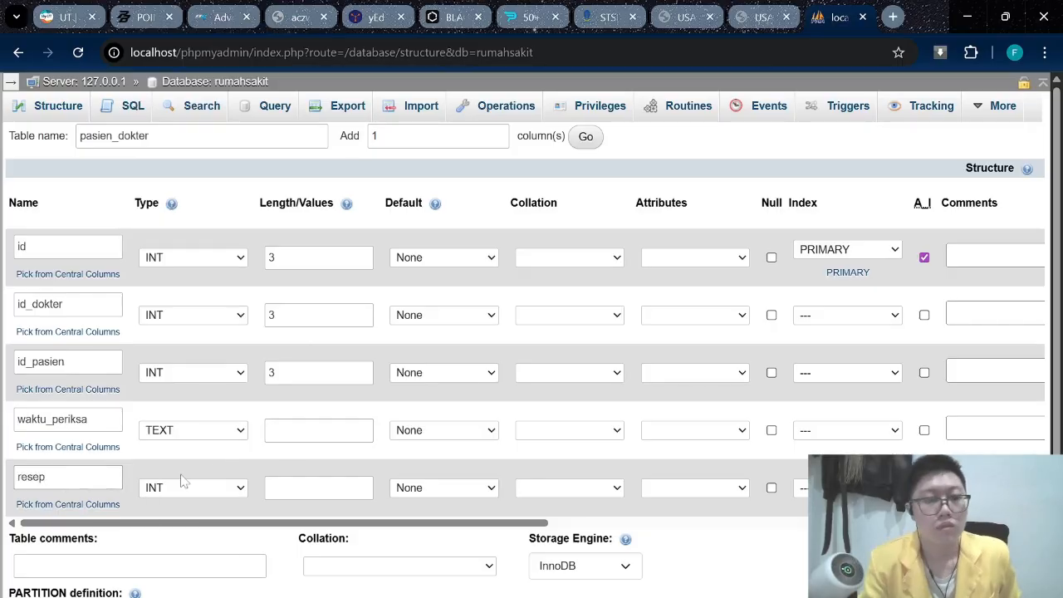
{"action": "left_click", "coordinate": [186, 488]}
{"action": "type", "text": "100"}
{"action": "left_click", "coordinate": [755, 17]}
{"action": "left_click", "coordinate": [837, 16]}
{"action": "scroll", "coordinate": [531, 333], "scroll_direction": "down", "scroll_amount": 3}
{"action": "left_click", "coordinate": [119, 559]}
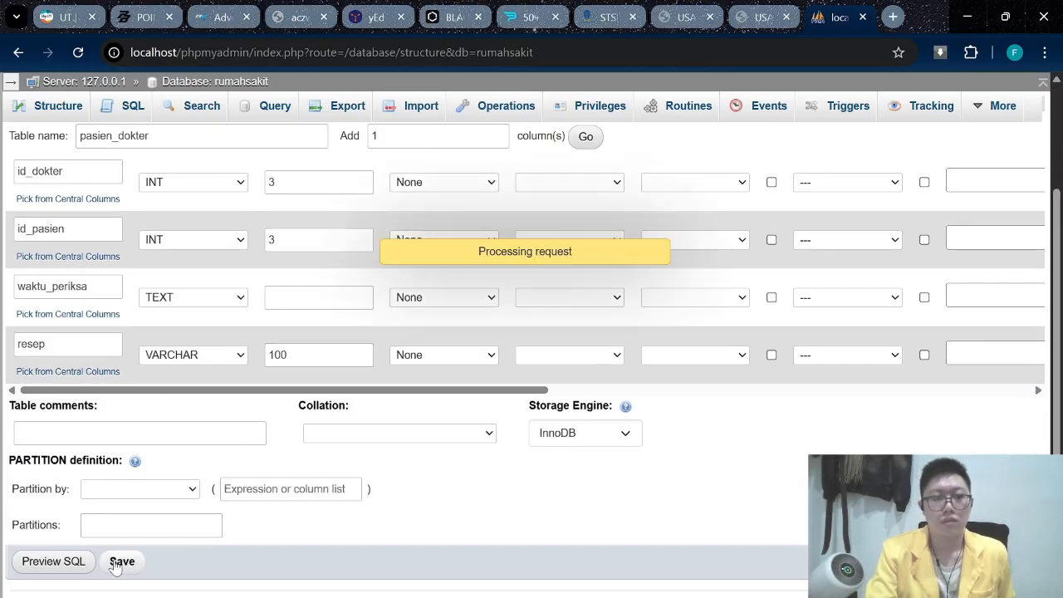
Back on the rumahsakit overview, enter dokter as the next table's name.
{"action": "left_click", "coordinate": [685, 17]}
{"action": "left_click", "coordinate": [757, 17]}
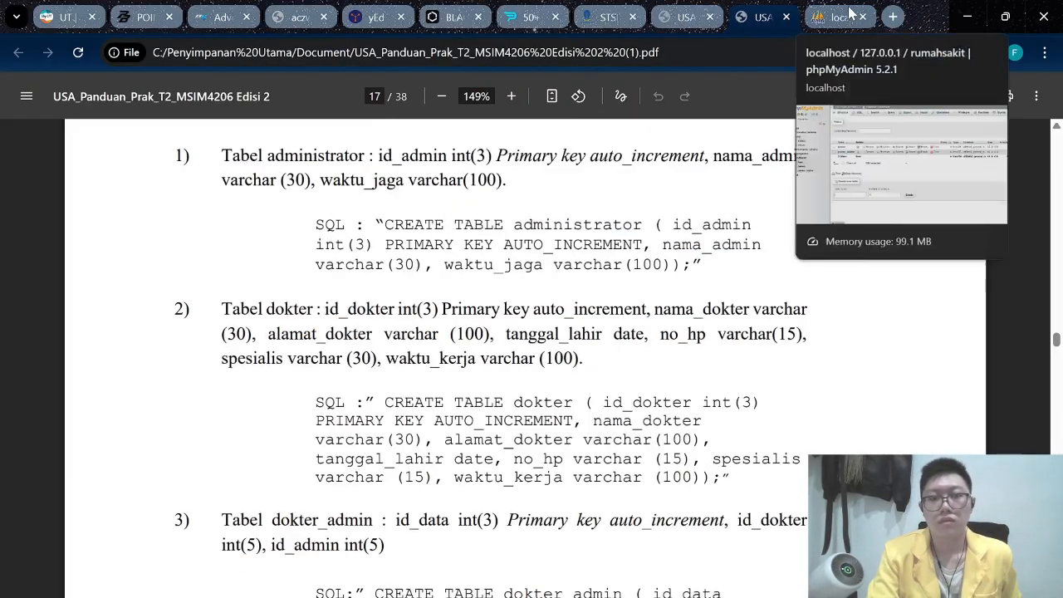
{"action": "left_click", "coordinate": [849, 14]}
{"action": "left_click", "coordinate": [303, 469]}
{"action": "key", "text": "Caps_Lock"}
{"action": "type", "text": "dokter"}
{"action": "left_click", "coordinate": [757, 17]}
{"action": "left_click", "coordinate": [686, 16]}
Set the dokter table to 7 columns and make id_dokter an INT(3) primary key.
{"action": "left_click", "coordinate": [839, 17]}
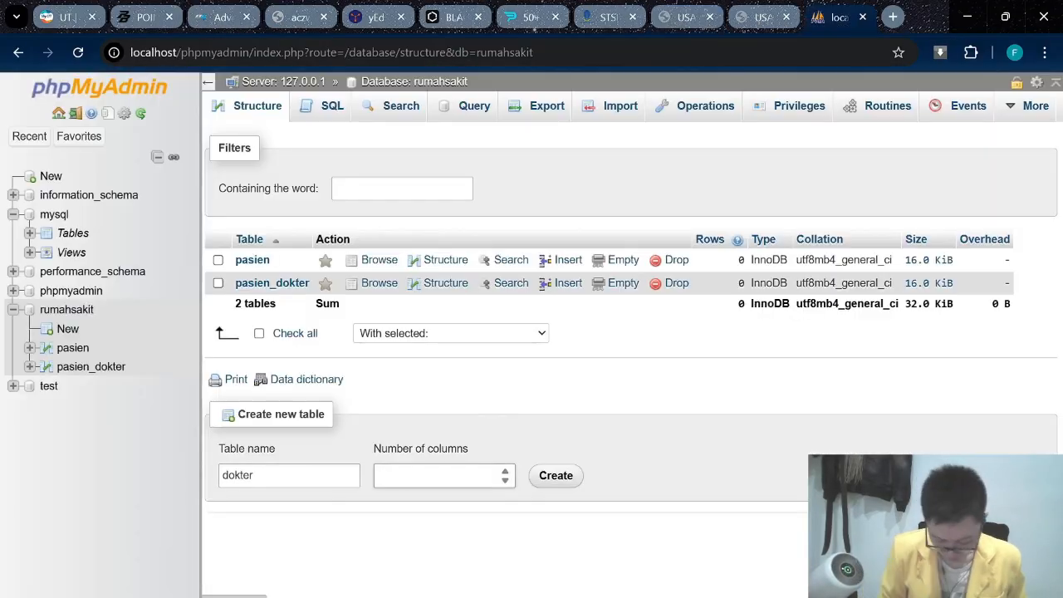
{"action": "left_click", "coordinate": [436, 474]}
{"action": "type", "text": "7"}
{"action": "left_click", "coordinate": [555, 475]}
{"action": "type", "text": "id_dokter3"}
{"action": "left_click", "coordinate": [209, 82]}
{"action": "left_click", "coordinate": [847, 257]}
{"action": "left_click", "coordinate": [762, 15]}
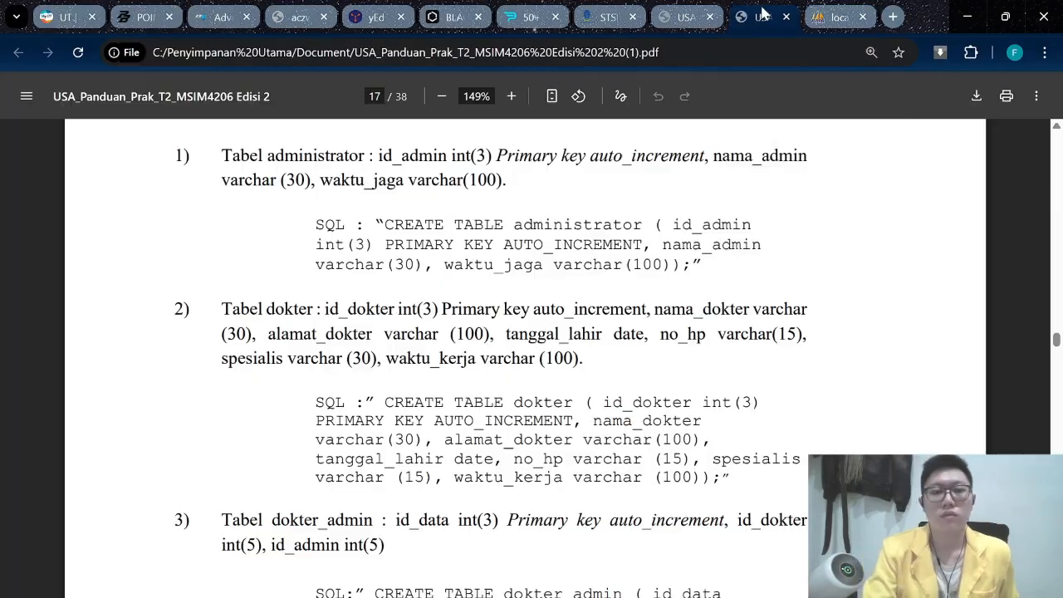
{"action": "left_click", "coordinate": [838, 17]}
Add nama_dokter as VARCHAR(30) and alamat_dokter as VARCHAR(100).
{"action": "left_click", "coordinate": [68, 305]}
{"action": "type", "text": "nama_dokter"}
{"action": "left_click", "coordinate": [192, 315]}
{"action": "type", "text": "30"}
{"action": "left_click", "coordinate": [760, 16]}
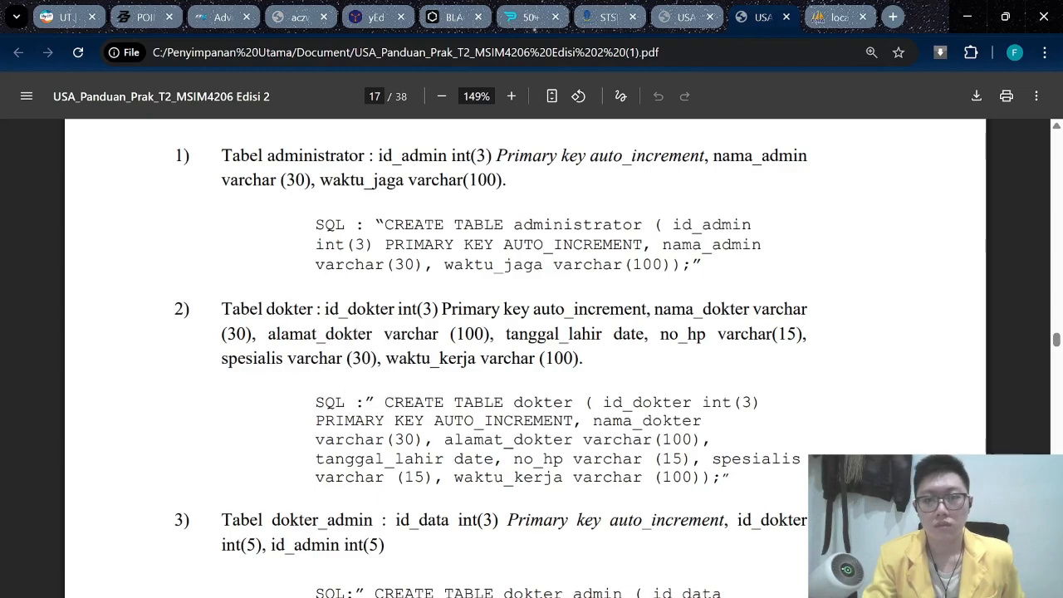
{"action": "left_click", "coordinate": [839, 16]}
{"action": "left_click", "coordinate": [68, 362]}
{"action": "type", "text": "alamat_dokter"}
{"action": "left_click", "coordinate": [193, 372]}
{"action": "left_click", "coordinate": [319, 373]}
{"action": "type", "text": "100"}
{"action": "left_click", "coordinate": [68, 419]}
{"action": "left_click", "coordinate": [765, 14]}
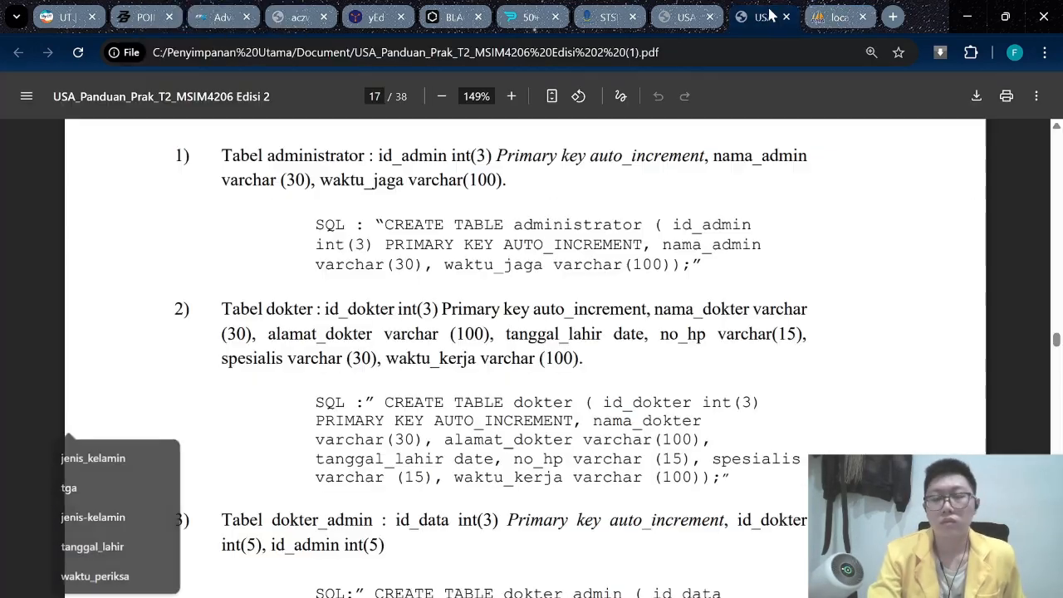
Add tanngal_lahir as a DATE column and no_hp as VARCHAR(15).
{"action": "left_click", "coordinate": [838, 17]}
{"action": "type", "text": "tanngal l"}
{"action": "key", "text": "BackSpace"}
{"action": "key", "text": "BackSpace"}
{"action": "type", "text": "_lahir"}
{"action": "left_click", "coordinate": [157, 427]}
{"action": "left_click", "coordinate": [68, 477]}
{"action": "type", "text": "no_hp"}
{"action": "left_click", "coordinate": [193, 487]}
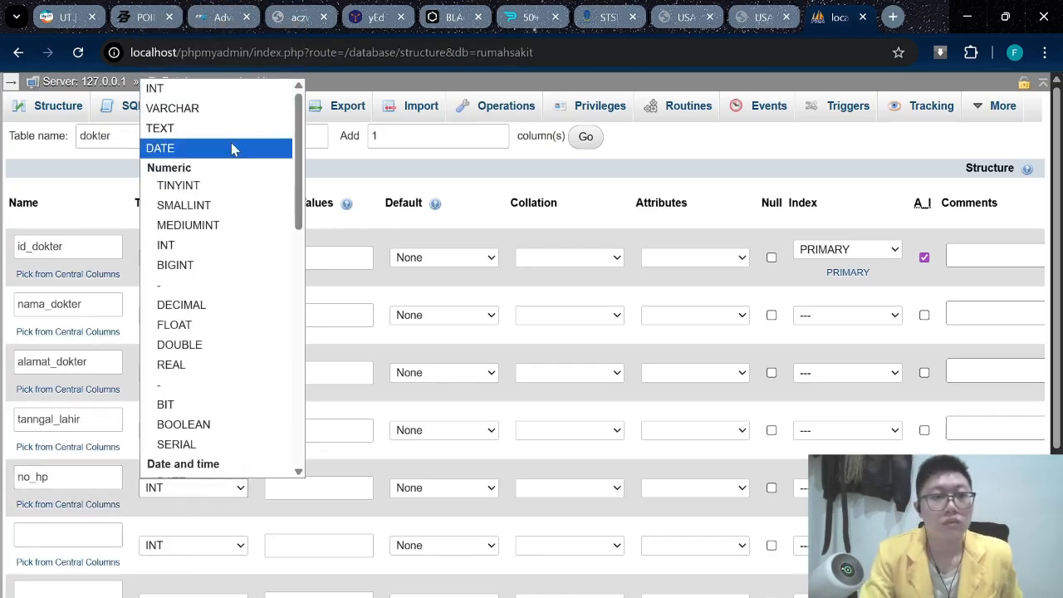
{"action": "left_click", "coordinate": [174, 108]}
{"action": "left_click", "coordinate": [318, 488]}
{"action": "left_click", "coordinate": [763, 17]}
{"action": "left_click", "coordinate": [839, 16]}
{"action": "type", "text": "15"}
{"action": "left_click", "coordinate": [763, 16]}
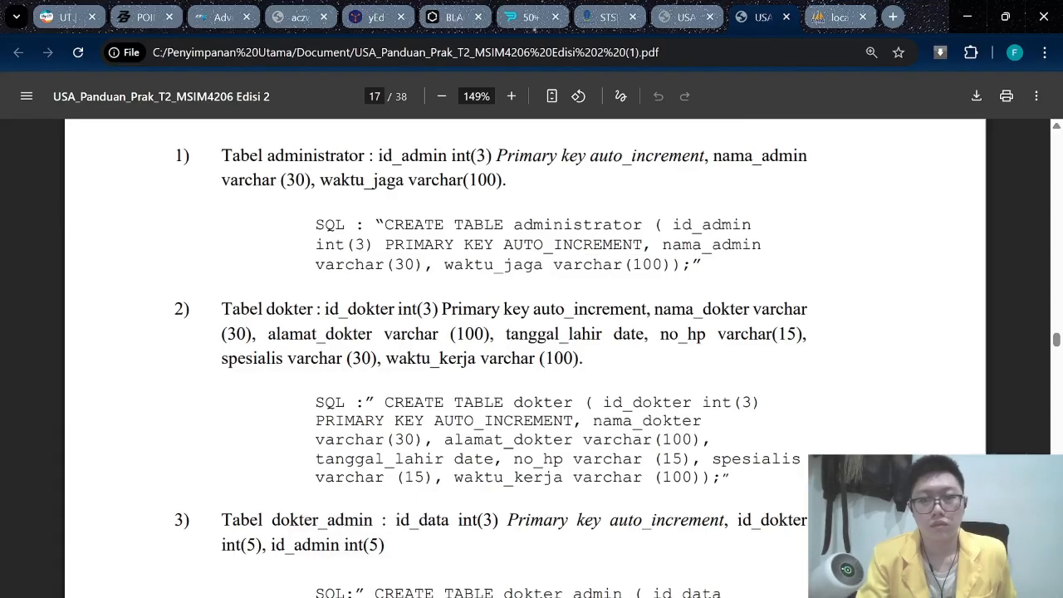
{"action": "left_click", "coordinate": [839, 17]}
Add spesialis as a VARCHAR(30) column.
{"action": "scroll", "coordinate": [68, 452], "scroll_direction": "down", "scroll_amount": 1}
{"action": "left_click", "coordinate": [68, 452]}
{"action": "type", "text": "spesialis"}
{"action": "left_click", "coordinate": [193, 463]}
{"action": "left_click", "coordinate": [175, 83]}
{"action": "left_click", "coordinate": [319, 462]}
{"action": "type", "text": "30"}
Add waktu_kerja as VARCHAR(100) and save the dokter table.
{"action": "left_click", "coordinate": [68, 509]}
{"action": "type", "text": "waktu_kerja"}
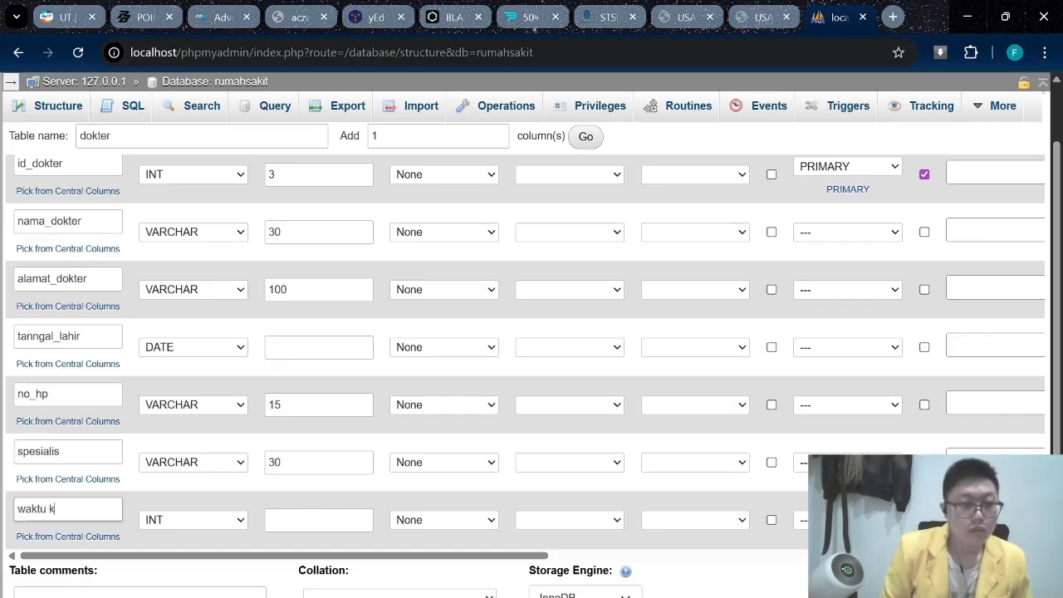
{"action": "left_click", "coordinate": [192, 520]}
{"action": "left_click", "coordinate": [319, 520]}
{"action": "left_click", "coordinate": [762, 16]}
{"action": "left_click", "coordinate": [838, 17]}
{"action": "type", "text": "100"}
{"action": "scroll", "coordinate": [250, 515], "scroll_direction": "down", "scroll_amount": 2}
{"action": "left_click", "coordinate": [121, 562]}
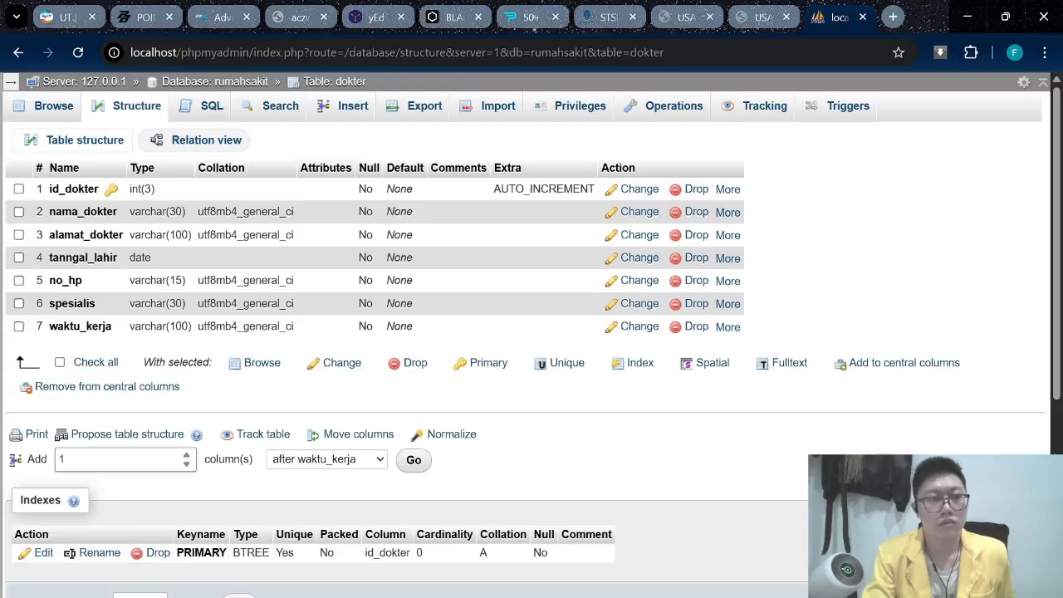
Return to the rumahsakit database overview and begin naming another new table.
{"action": "left_click", "coordinate": [75, 82]}
{"action": "left_click", "coordinate": [11, 83]}
{"action": "left_click", "coordinate": [64, 307]}
{"action": "left_click", "coordinate": [290, 498]}
{"action": "left_click", "coordinate": [685, 16]}
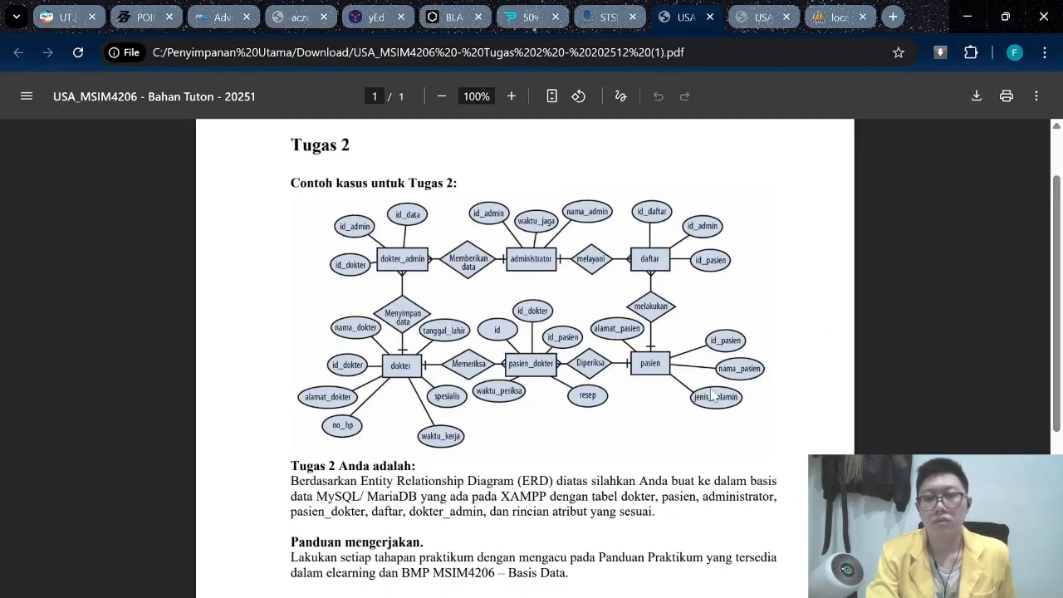
{"action": "left_click", "coordinate": [839, 17]}
{"action": "left_click", "coordinate": [686, 16]}
Name the new table dokter_admin and open its column form.
{"action": "left_click", "coordinate": [839, 17]}
{"action": "left_click", "coordinate": [290, 499]}
{"action": "type", "text": "dokter_admin"}
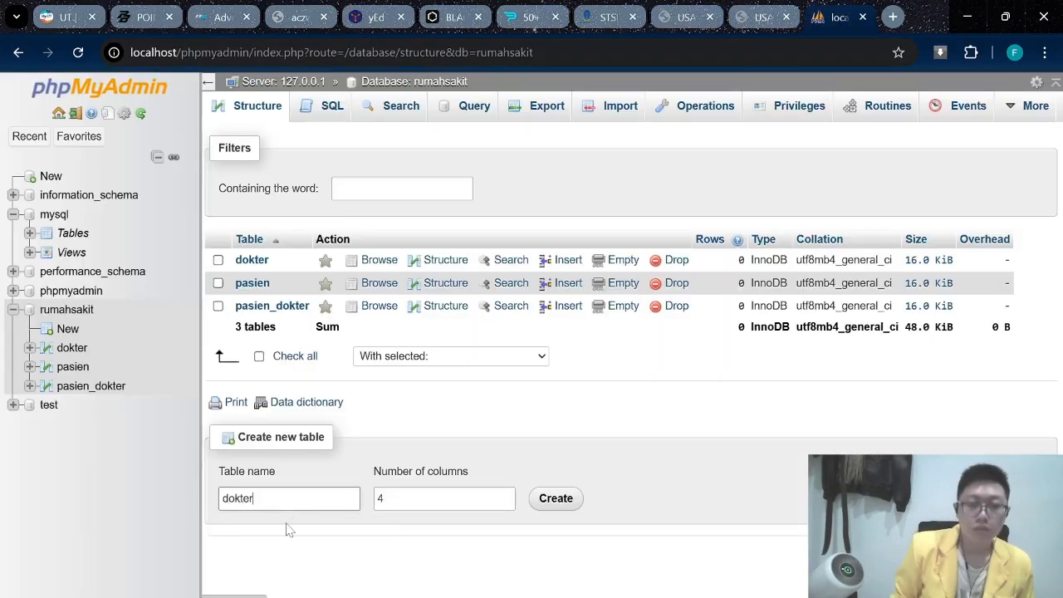
{"action": "left_click", "coordinate": [686, 17]}
{"action": "left_click", "coordinate": [839, 16]}
{"action": "left_click", "coordinate": [506, 501]}
{"action": "left_click", "coordinate": [554, 498]}
{"action": "left_click", "coordinate": [762, 17]}
{"action": "scroll", "coordinate": [524, 357], "scroll_direction": "down", "scroll_amount": 5}
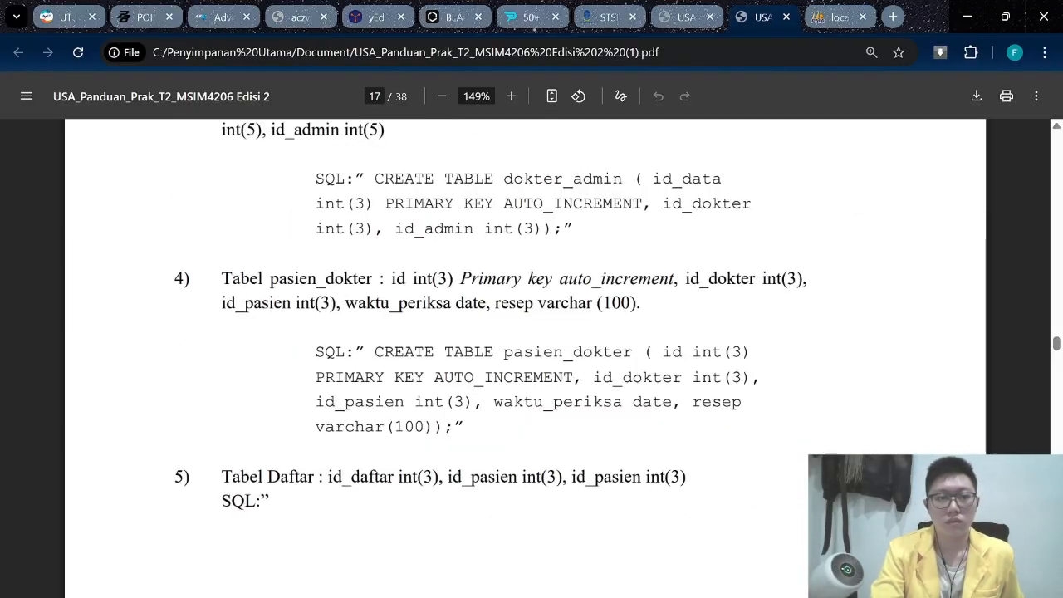
{"action": "left_click", "coordinate": [838, 17]}
{"action": "left_click", "coordinate": [772, 17]}
{"action": "scroll", "coordinate": [525, 357], "scroll_direction": "up", "scroll_amount": 3}
{"action": "left_click", "coordinate": [837, 16]}
Define dokter_admin's columns id_data, id_dokter and id_admin with length 5, and save it.
{"action": "left_click", "coordinate": [266, 246]}
{"action": "type", "text": "id_data"}
{"action": "key", "text": "Tab"}
{"action": "key", "text": "Tab"}
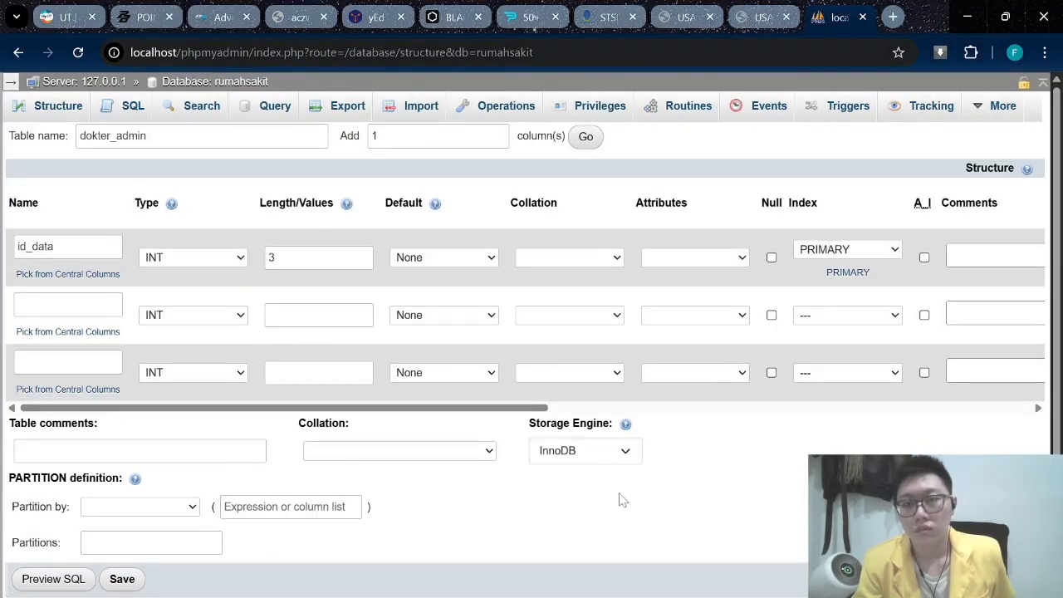
{"action": "type", "text": "id_dok"}
{"action": "left_click", "coordinate": [748, 25]}
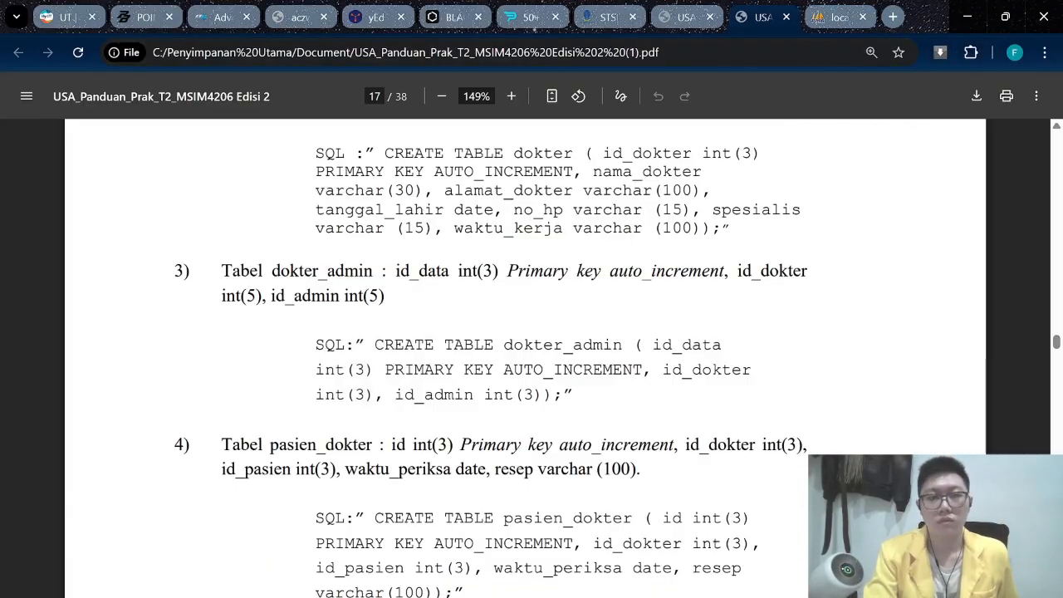
{"action": "left_click", "coordinate": [839, 17]}
{"action": "left_click", "coordinate": [319, 314]}
{"action": "type", "text": "5"}
{"action": "left_click", "coordinate": [68, 360]}
{"action": "type", "text": "id_admin"}
{"action": "left_click", "coordinate": [757, 25]}
{"action": "left_click", "coordinate": [839, 17]}
{"action": "left_click", "coordinate": [319, 372]}
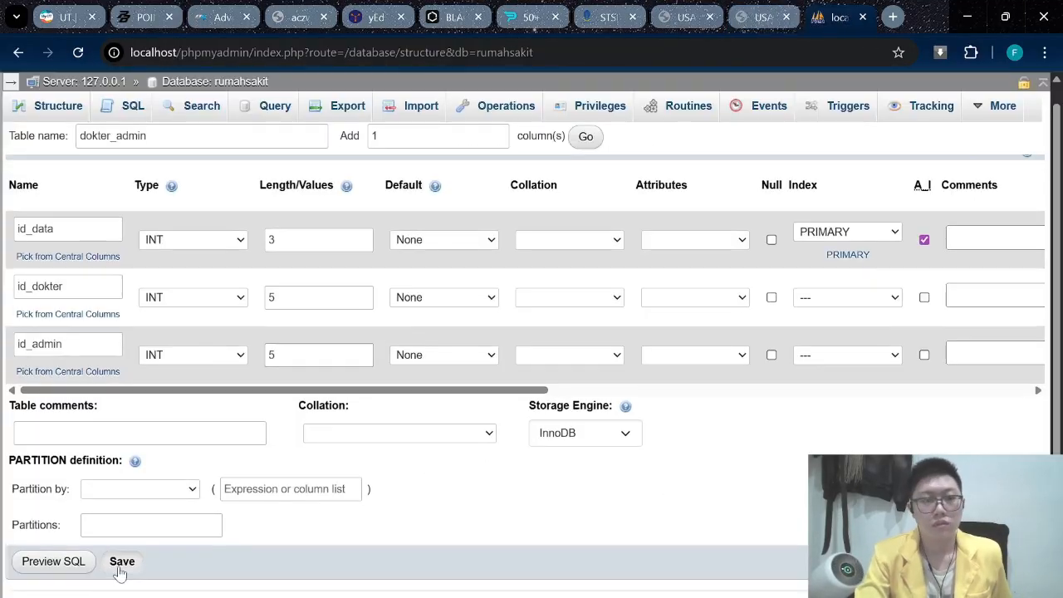
{"action": "left_click", "coordinate": [121, 562]}
Create the administrator table with id_admin, nama_admin VARCHAR(30) and waktu_jaga length 100.
{"action": "left_click", "coordinate": [764, 17]}
{"action": "type", "text": "adm"}
{"action": "type", "text": "inistrat"}
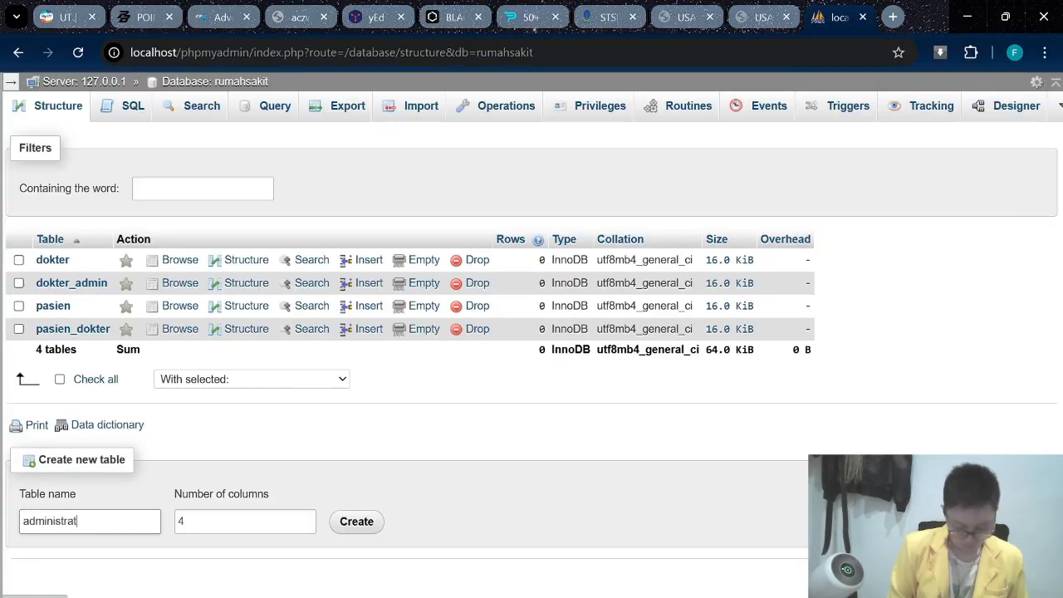
{"action": "type", "text": "or"}
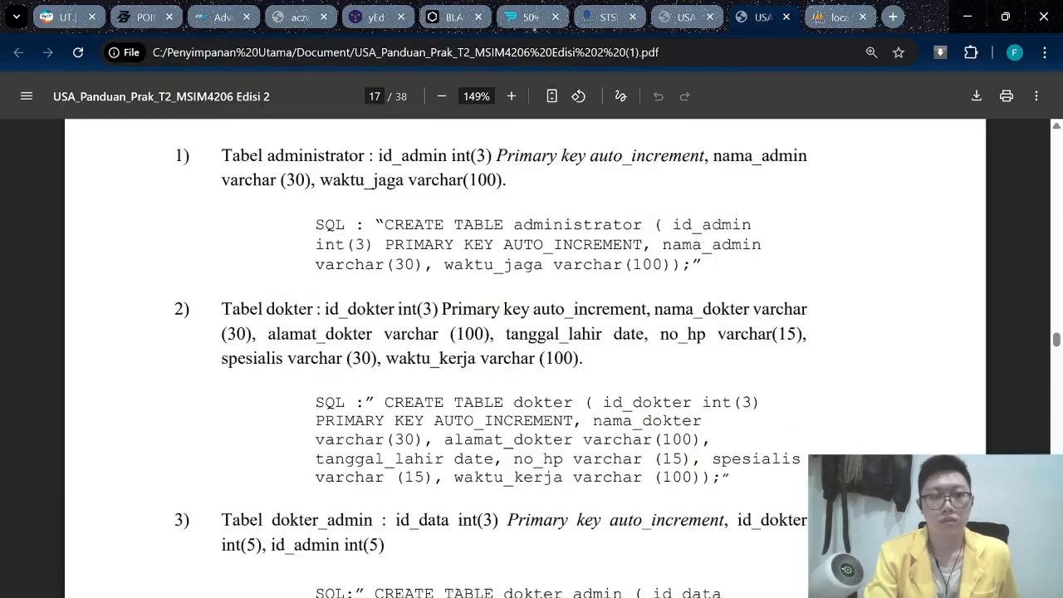
{"action": "left_click", "coordinate": [838, 17]}
{"action": "left_click", "coordinate": [68, 247]}
{"action": "type", "text": "id_admin"}
{"action": "left_click", "coordinate": [319, 257]}
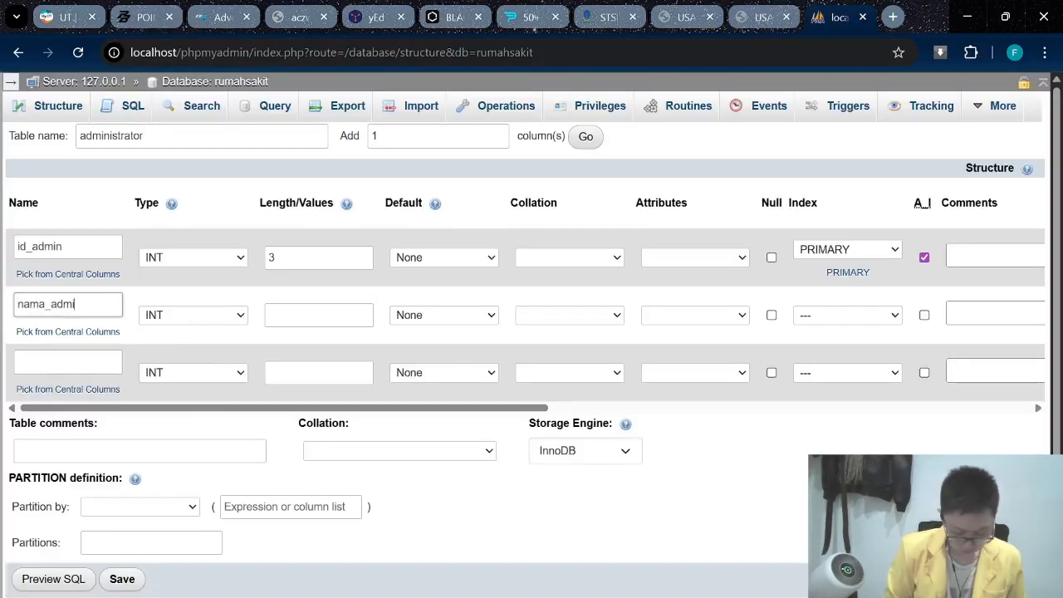
{"action": "type", "text": "30"}
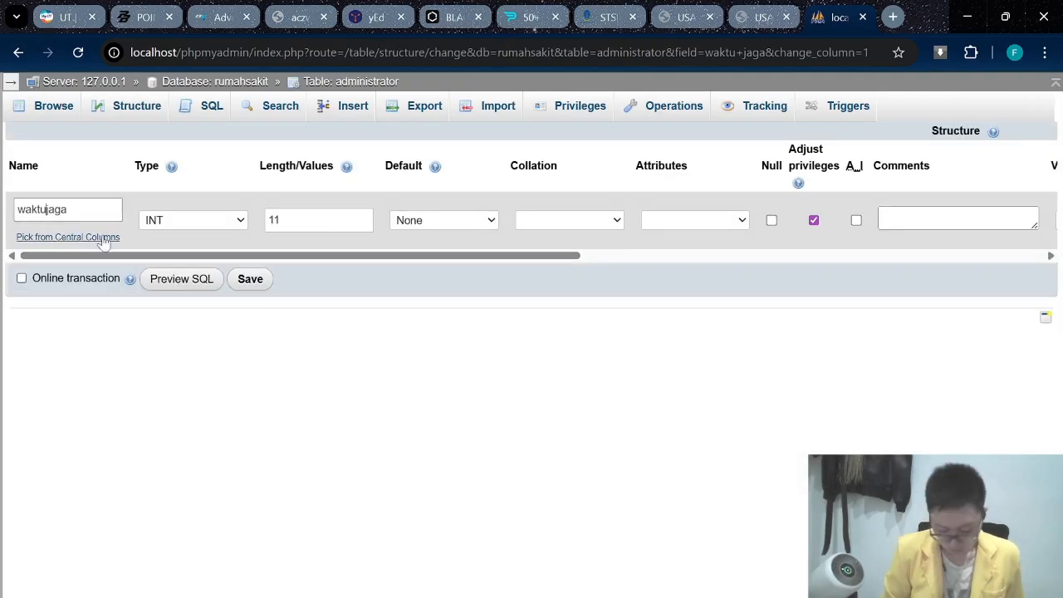
{"action": "type", "text": "100"}
{"action": "key", "text": "Return"}
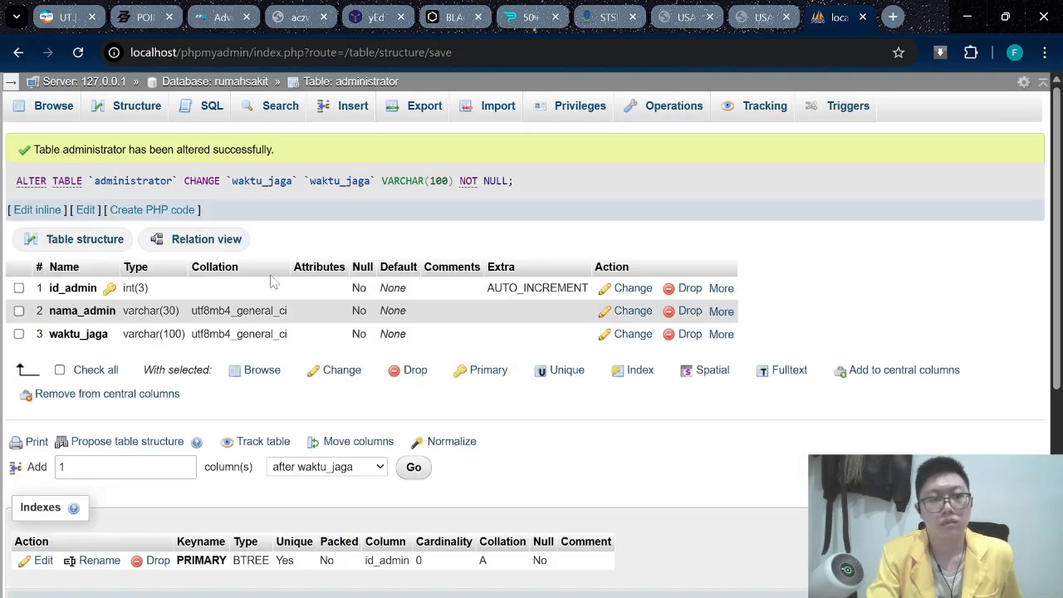
{"action": "left_click", "coordinate": [759, 17]}
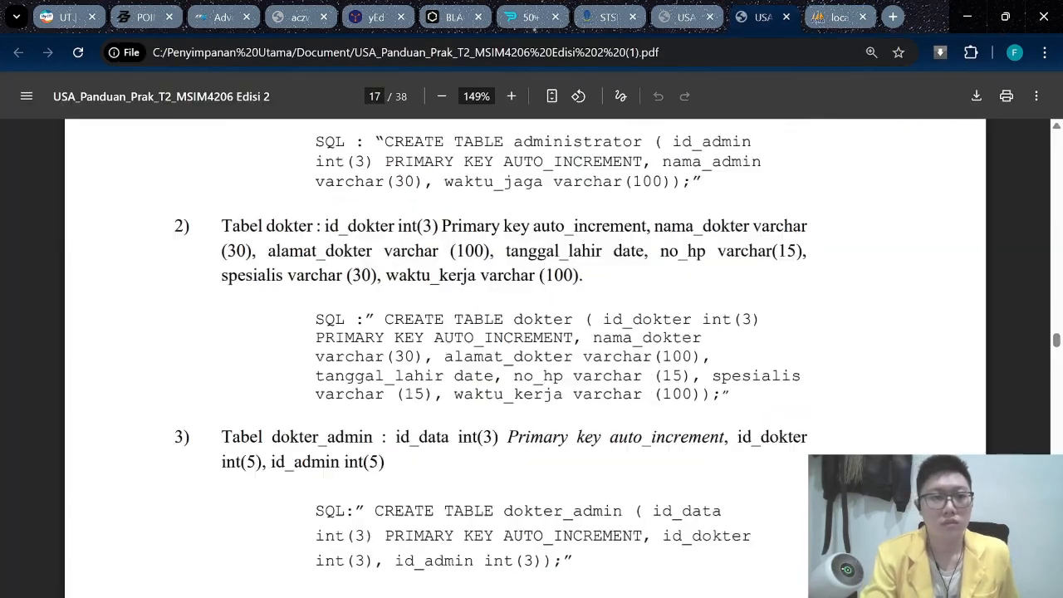
Give the daftar columns INT length 3, save, and reload the rumahsakit table list.
{"action": "scroll", "coordinate": [531, 332], "scroll_direction": "down", "scroll_amount": 5}
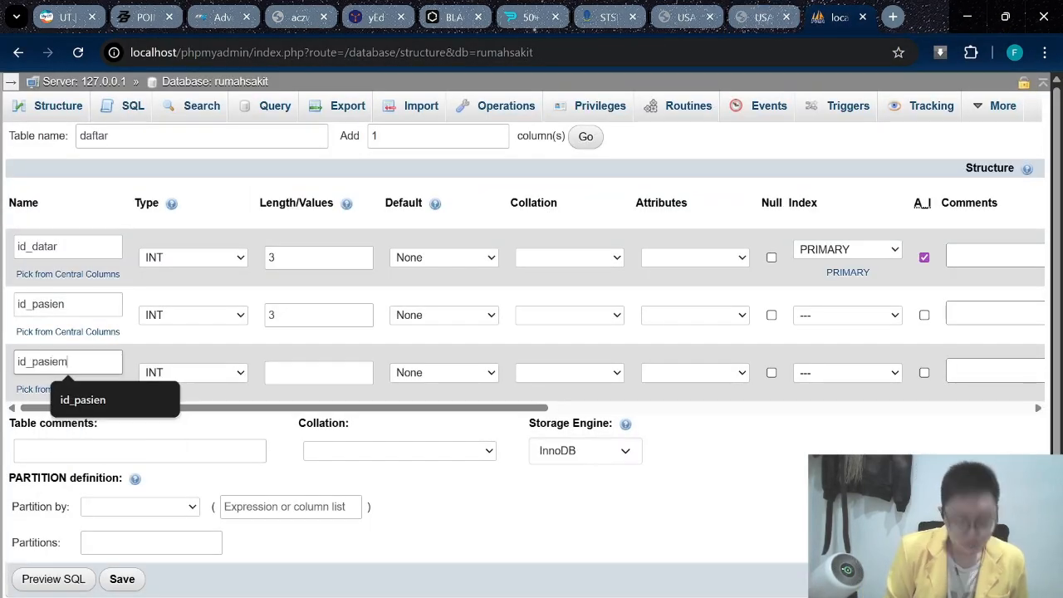
{"action": "type", "text": "3"}
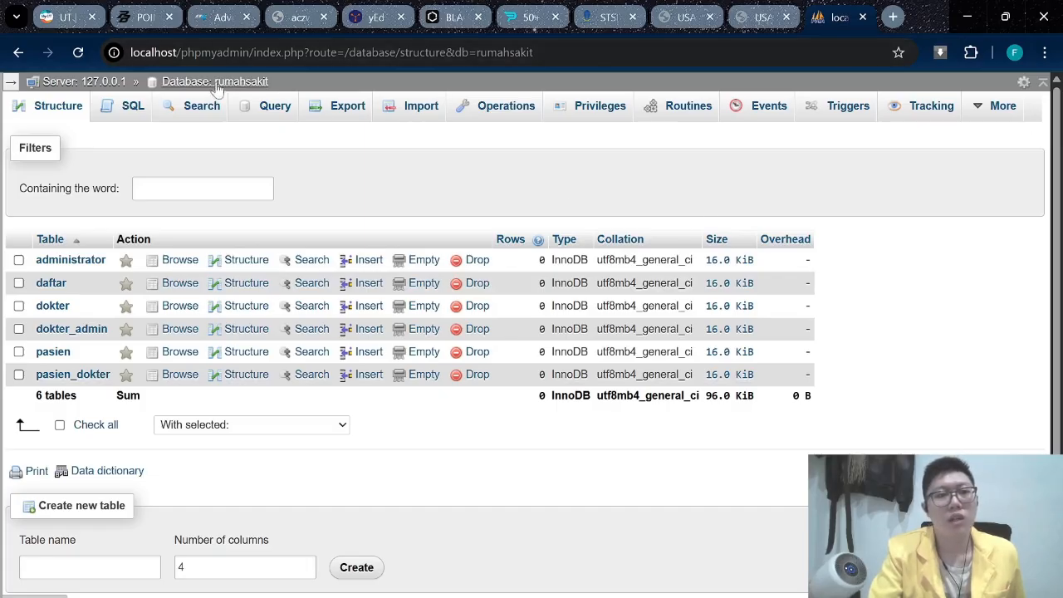
{"action": "left_click", "coordinate": [202, 106]}
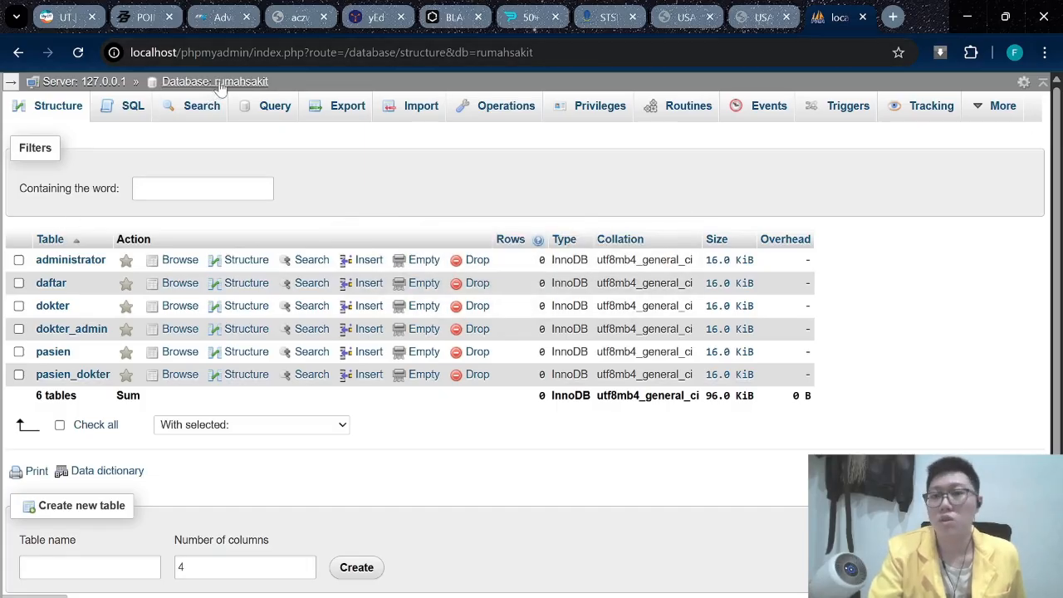
Open the rumahsakit Designer diagram and compare it with the guide's Gambar 19 layout.
{"action": "mouse_move", "coordinate": [996, 108]}
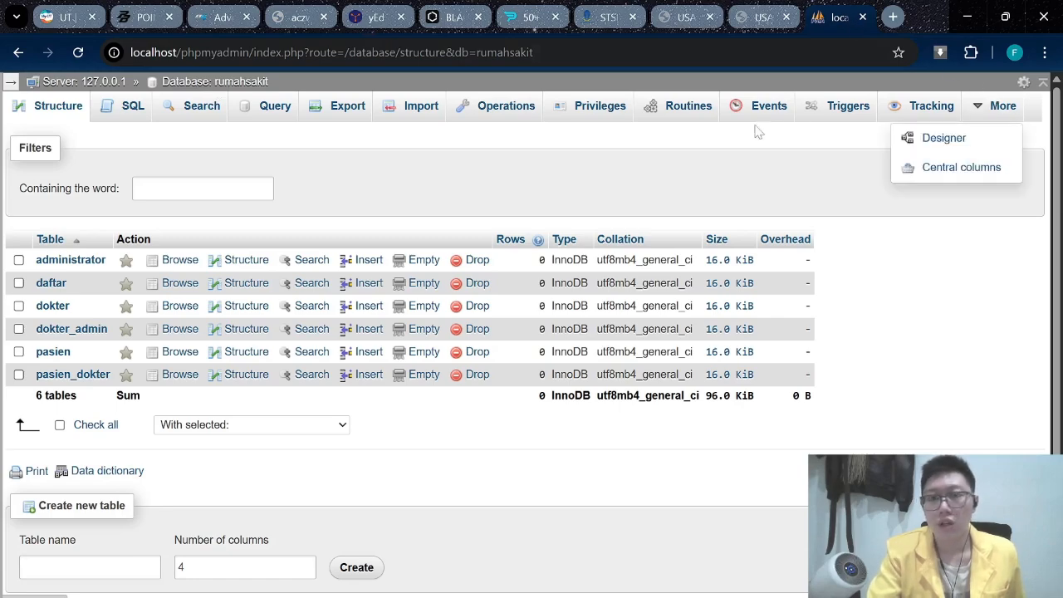
{"action": "left_click", "coordinate": [944, 141]}
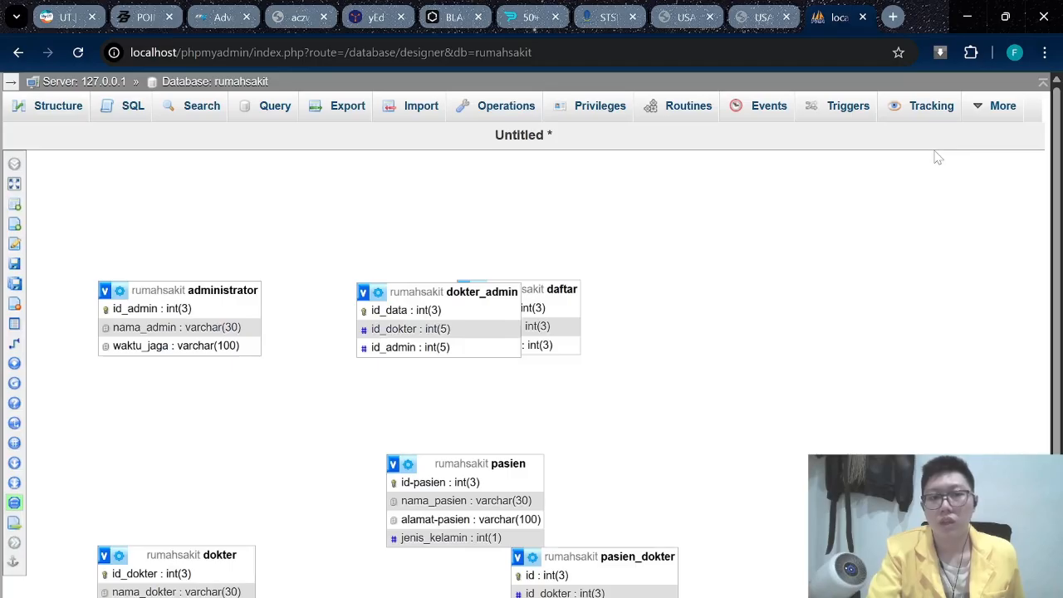
{"action": "scroll", "coordinate": [767, 376], "scroll_direction": "down", "scroll_amount": 2}
{"action": "scroll", "coordinate": [502, 427], "scroll_direction": "up", "scroll_amount": 1}
{"action": "scroll", "coordinate": [475, 419], "scroll_direction": "down", "scroll_amount": 1}
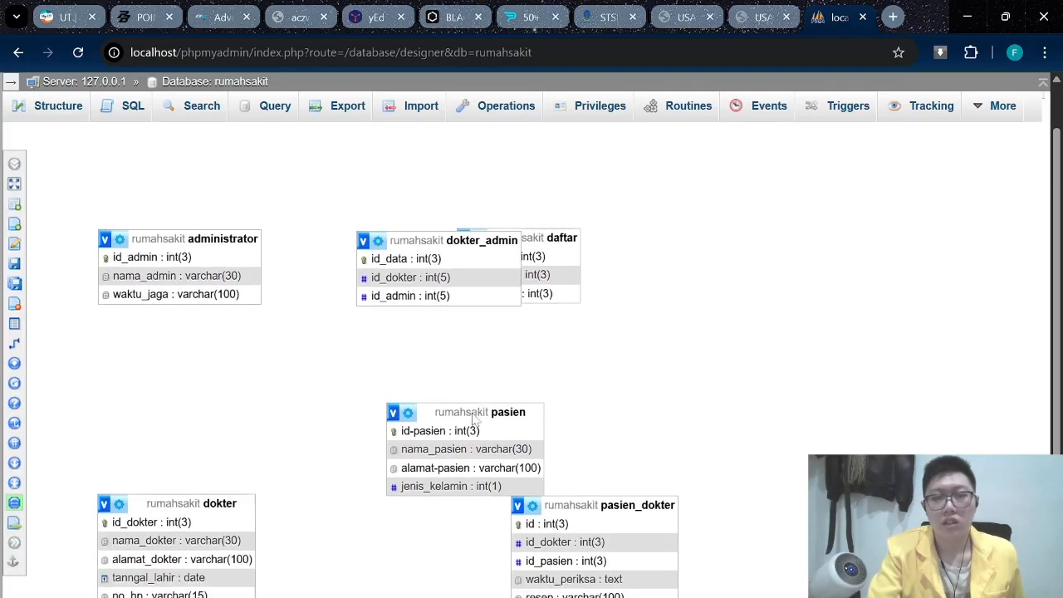
{"action": "scroll", "coordinate": [473, 419], "scroll_direction": "down", "scroll_amount": 1}
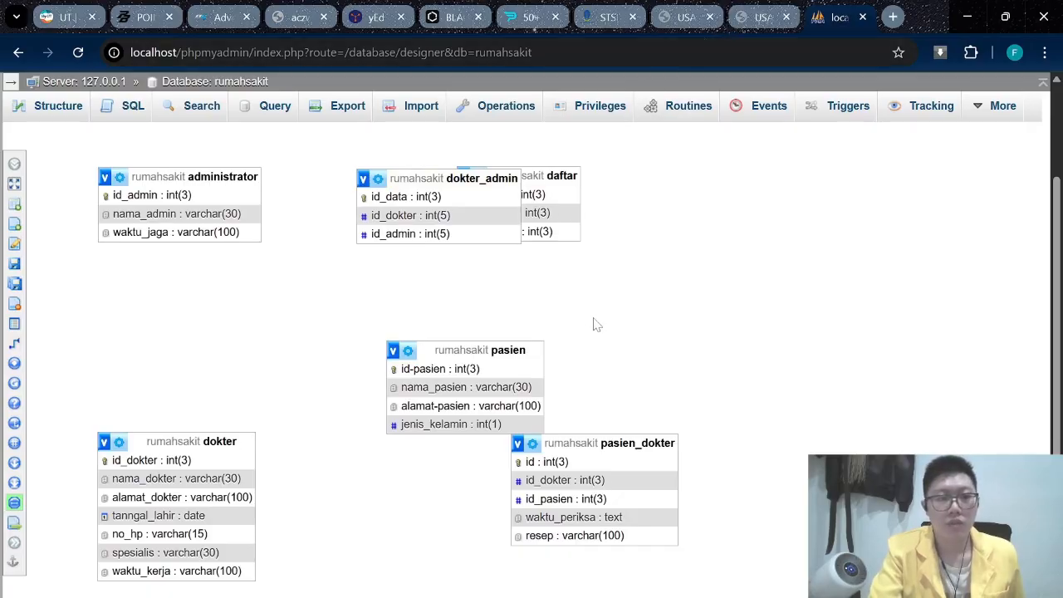
{"action": "left_click", "coordinate": [760, 17]}
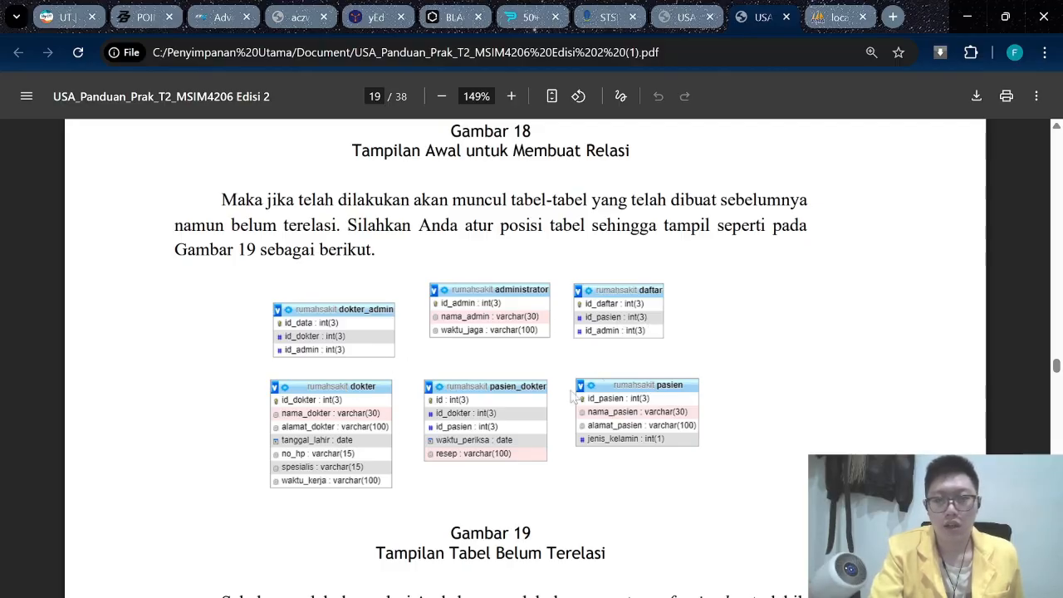
Drag pasien_dokter beside dokter in the bottom row, then open dokter_admin's structure.
{"action": "key", "text": "ctrl+Tab"}
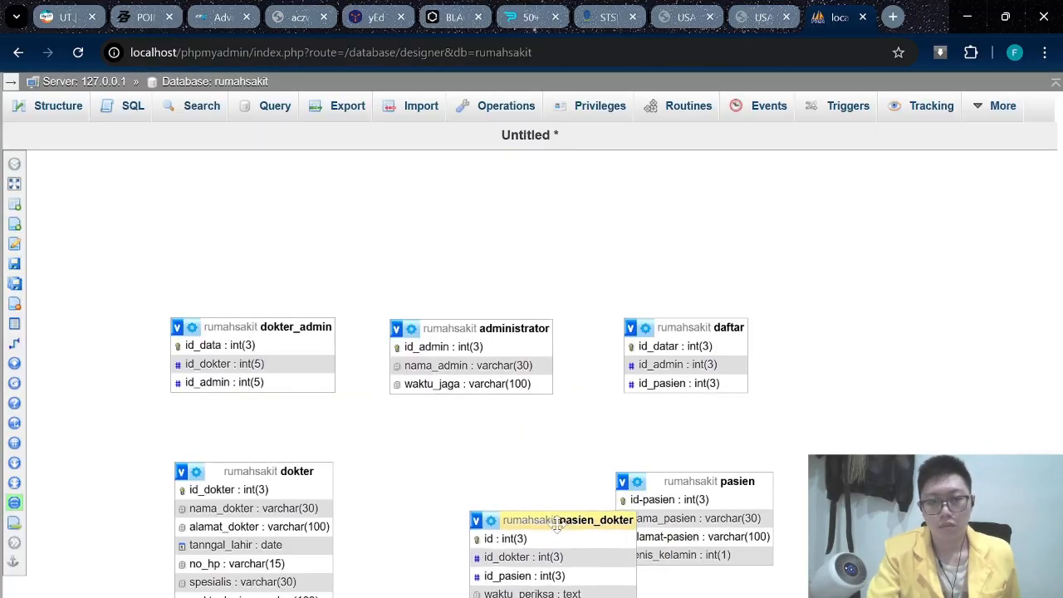
{"action": "left_click_drag", "start_coordinate": [556, 512], "coordinate": [489, 483]}
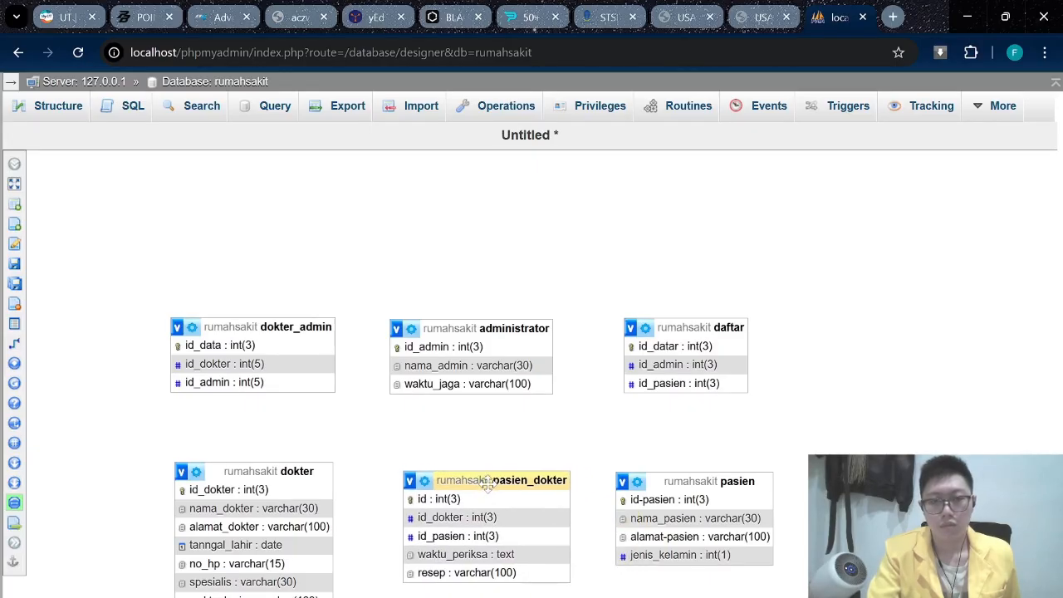
{"action": "scroll", "coordinate": [816, 351], "scroll_direction": "down", "scroll_amount": 1}
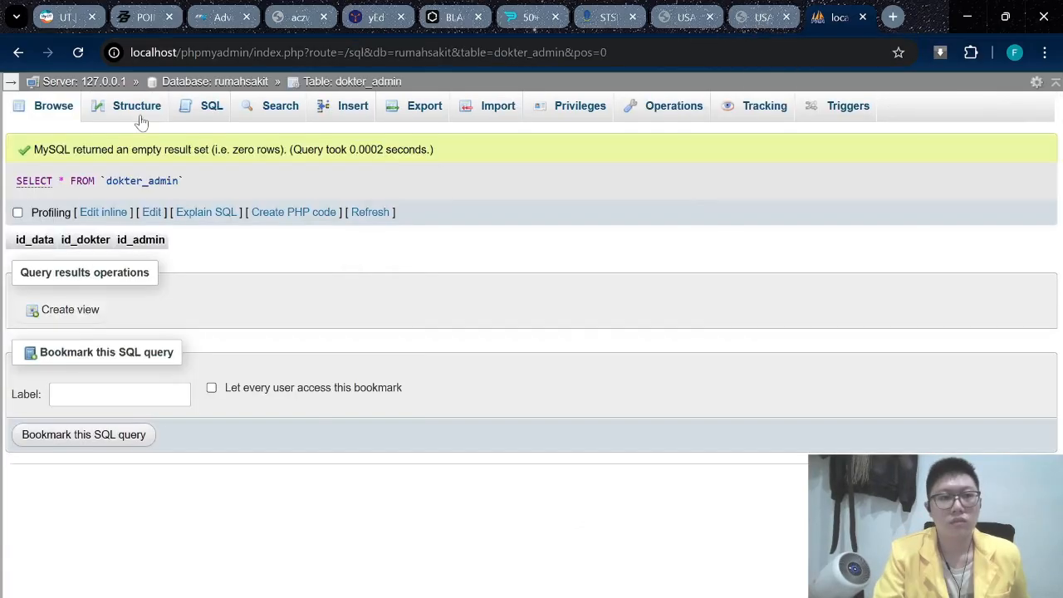
{"action": "left_click", "coordinate": [137, 107]}
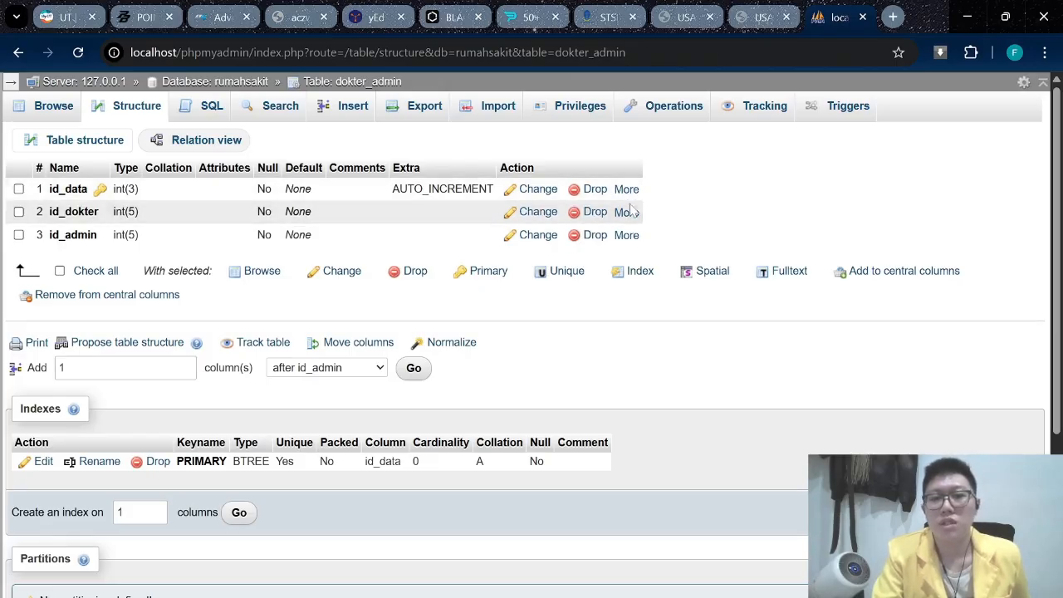
Add an index on dokter_admin's id_dokter column.
{"action": "left_click", "coordinate": [627, 213]}
{"action": "left_click", "coordinate": [540, 263]}
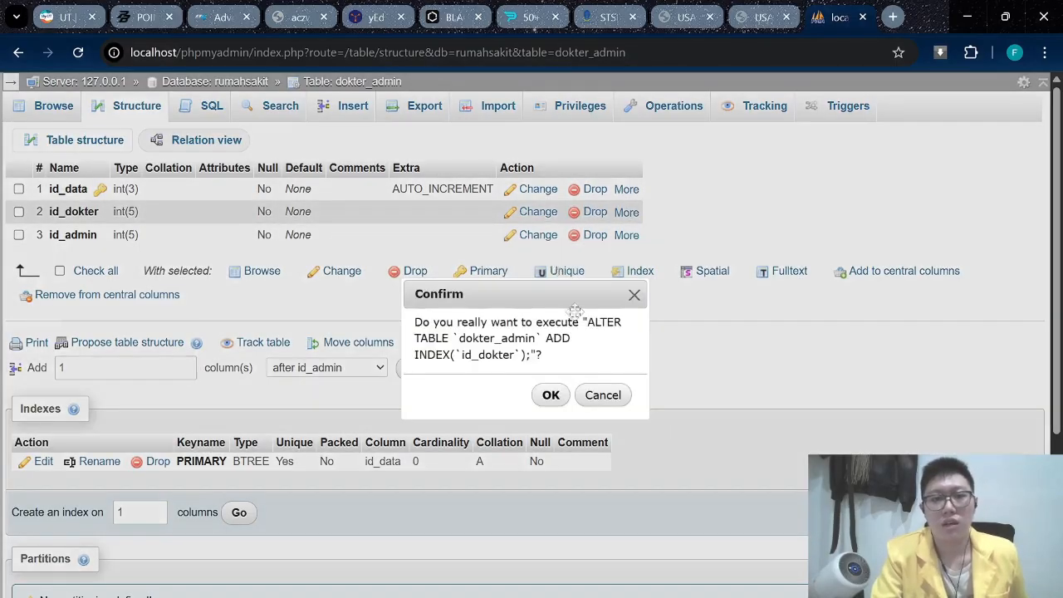
{"action": "left_click", "coordinate": [550, 396]}
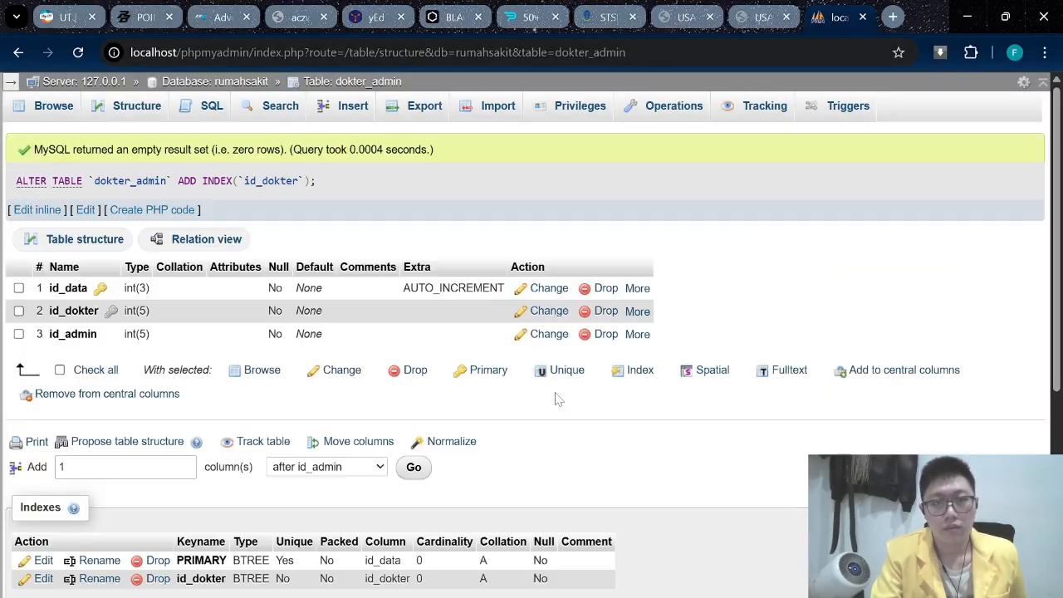
Add an index on id_admin, then return to the rumahsakit table list.
{"action": "left_click", "coordinate": [637, 334]}
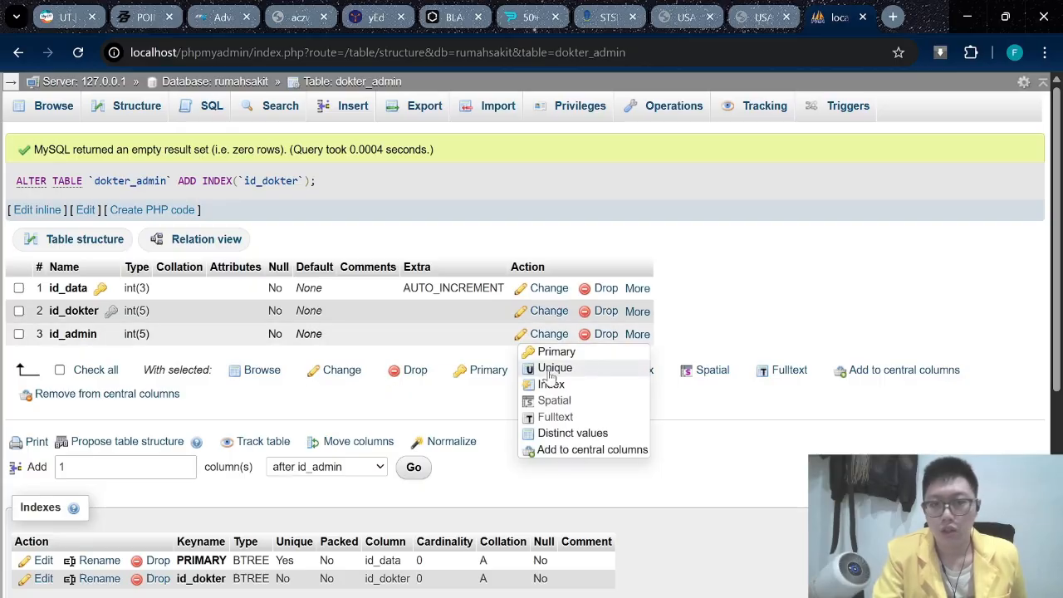
{"action": "left_click", "coordinate": [569, 390]}
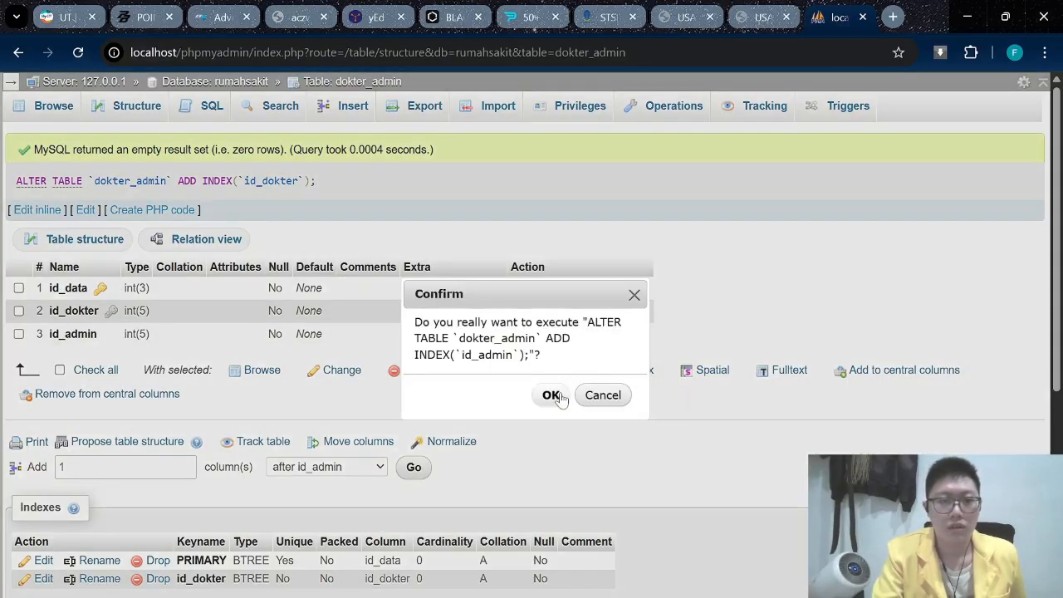
{"action": "left_click", "coordinate": [552, 395]}
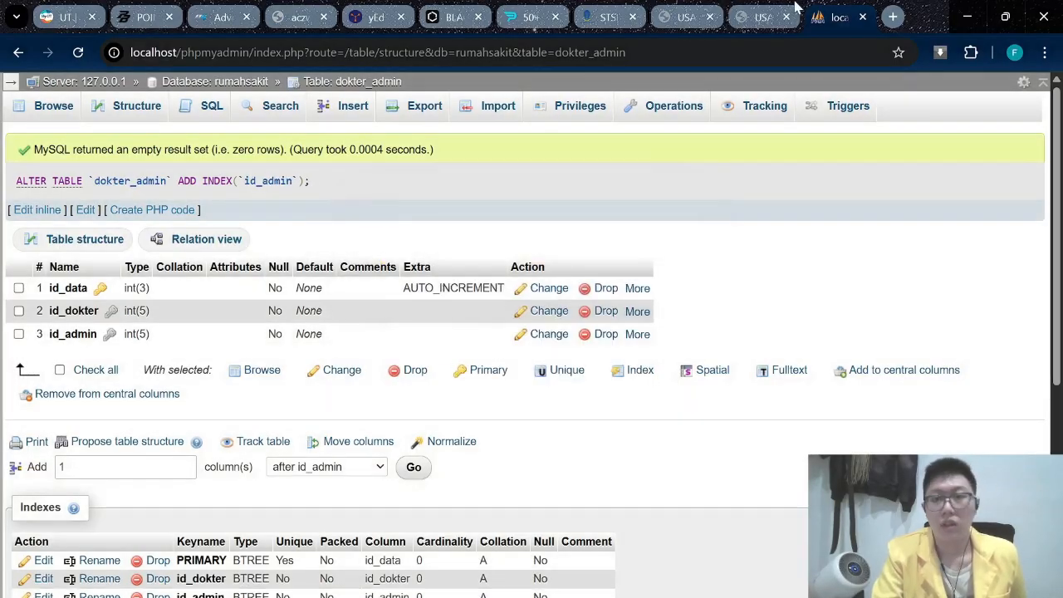
{"action": "left_click", "coordinate": [762, 16]}
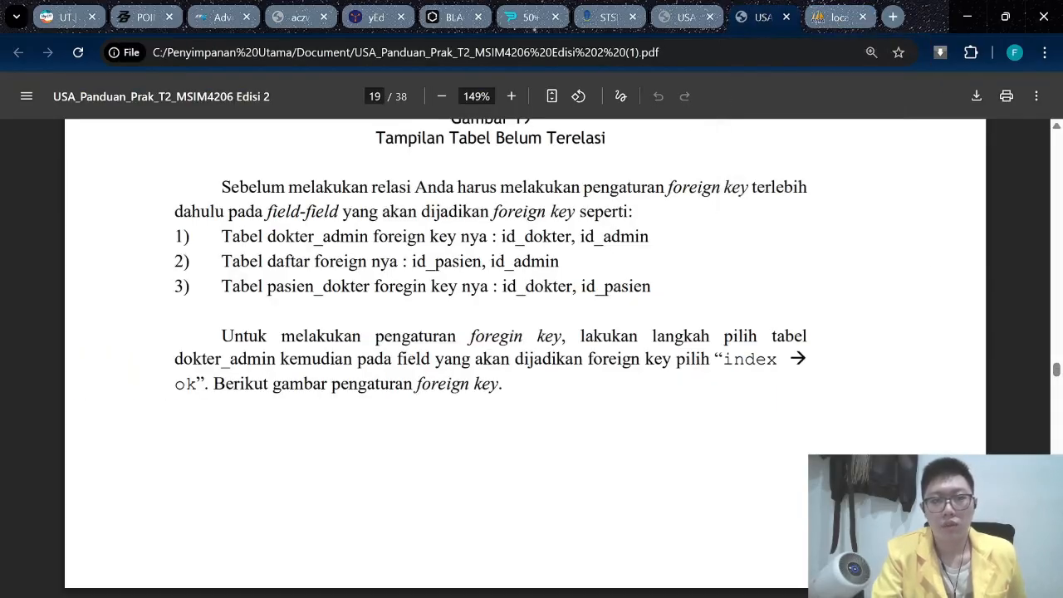
{"action": "left_click", "coordinate": [835, 20]}
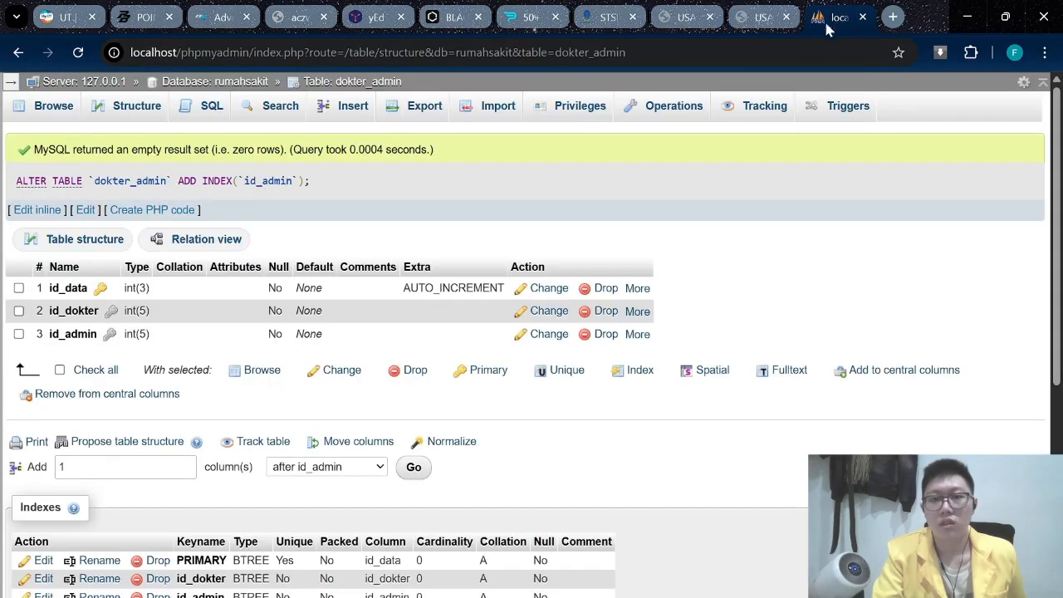
{"action": "left_click", "coordinate": [209, 82]}
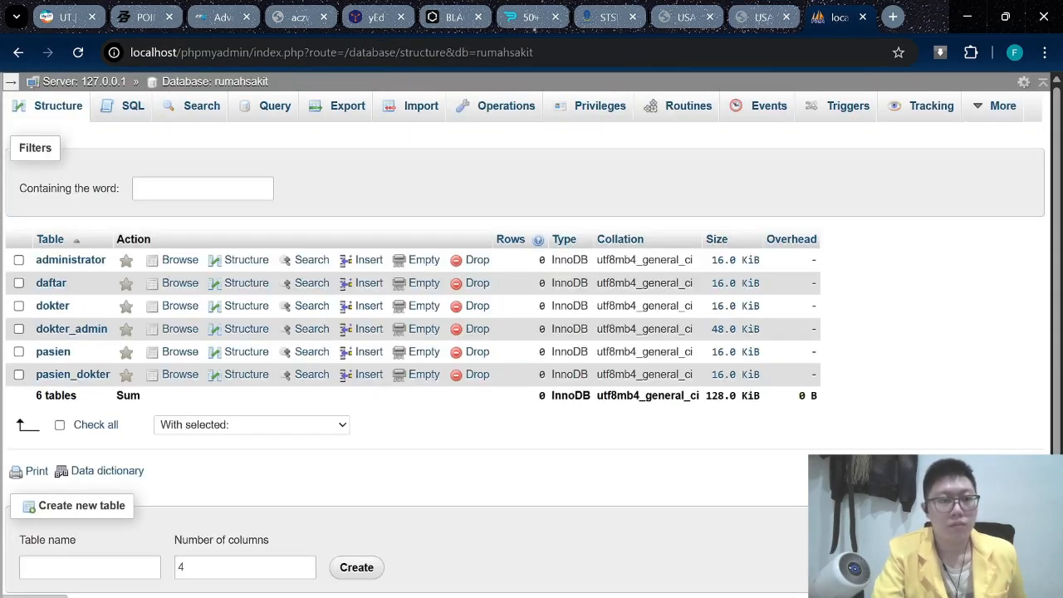
Open the daftar table's Structure page.
{"action": "left_click", "coordinate": [51, 283]}
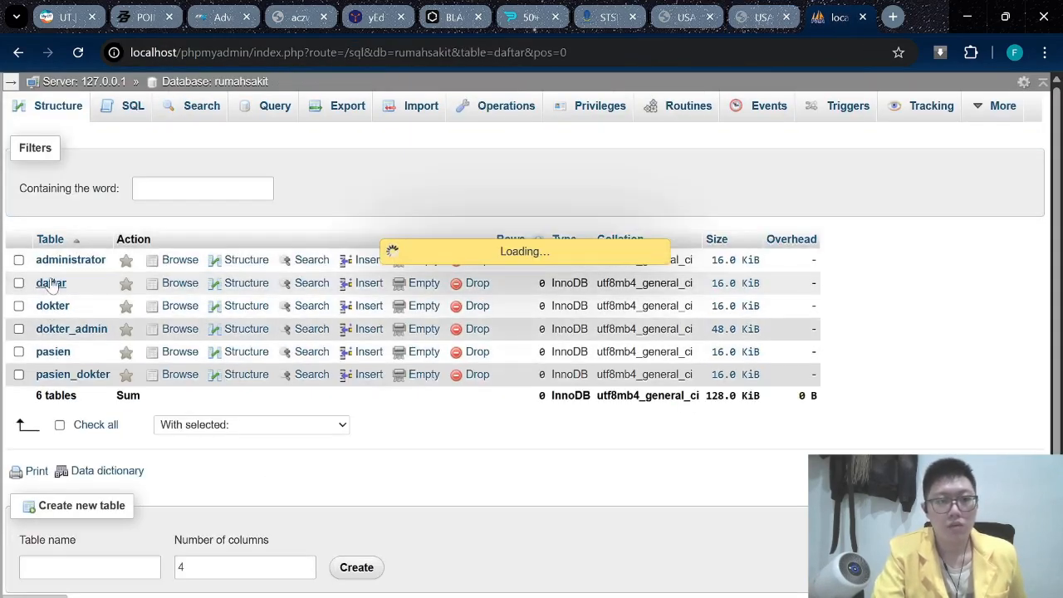
{"action": "left_click", "coordinate": [133, 106]}
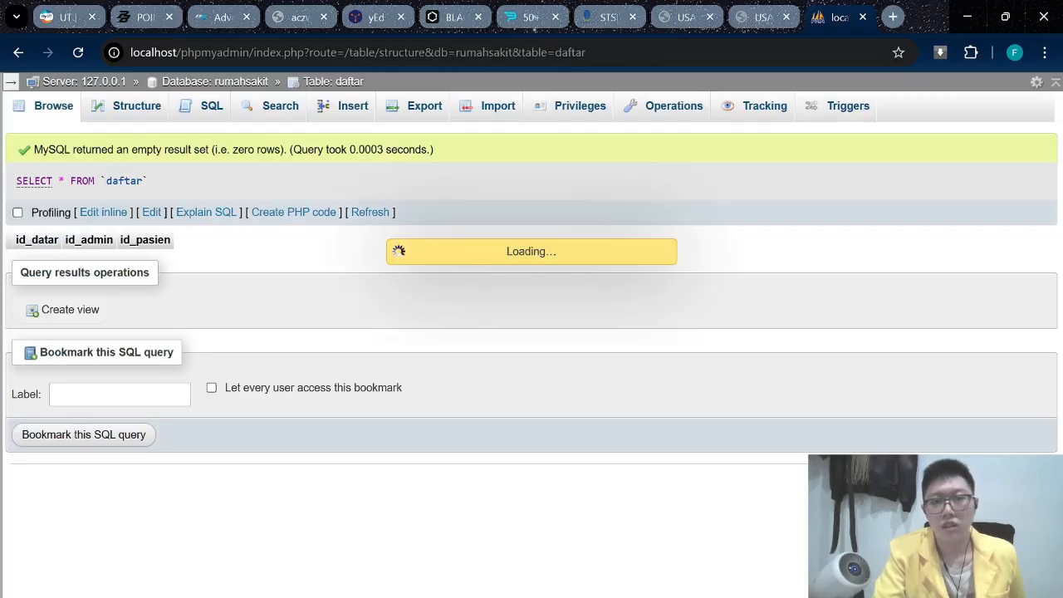
{"action": "left_click", "coordinate": [745, 18]}
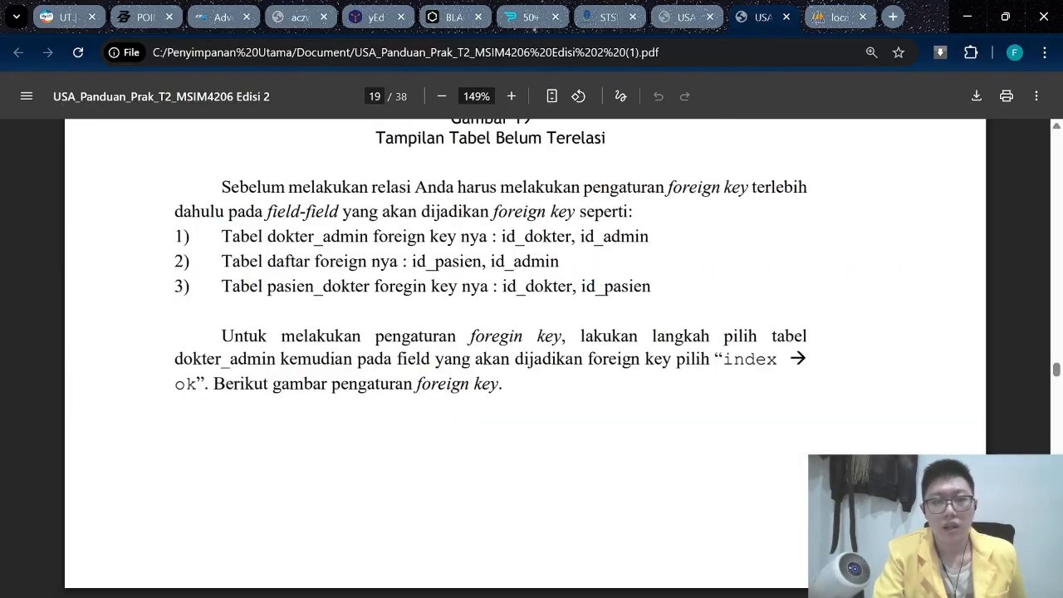
{"action": "left_click", "coordinate": [837, 17]}
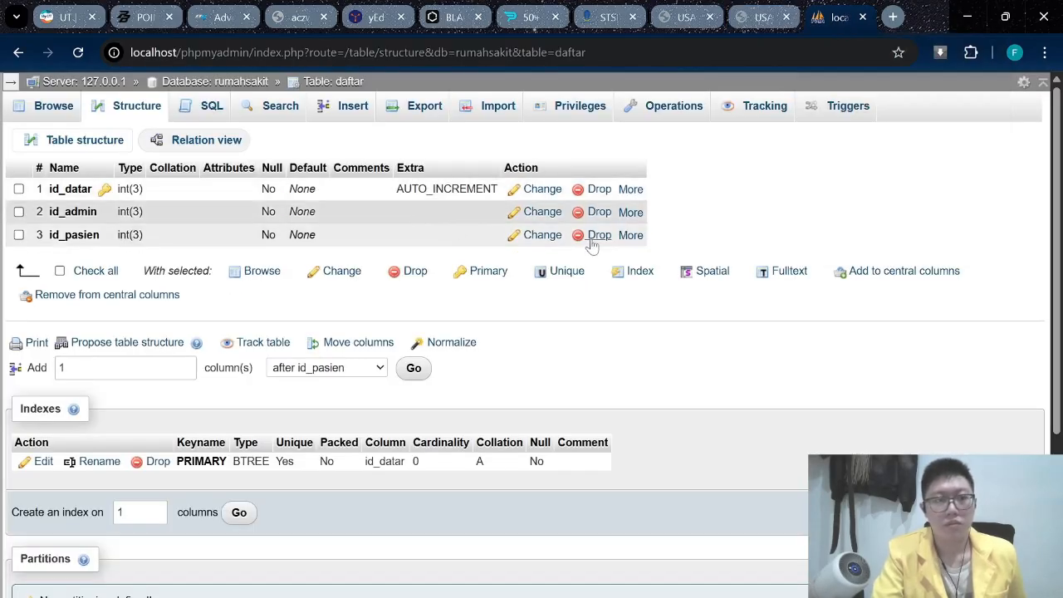
Add indexes on daftar's id_pasien and id_admin columns, then return to rumahsakit.
{"action": "left_click", "coordinate": [630, 235]}
{"action": "left_click", "coordinate": [544, 285]}
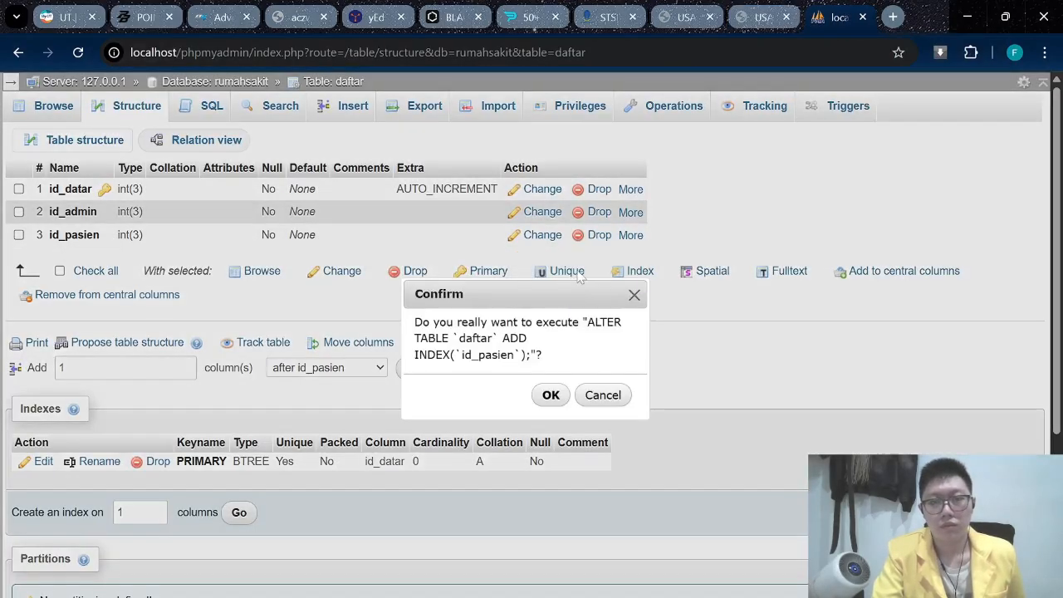
{"action": "left_click", "coordinate": [565, 392]}
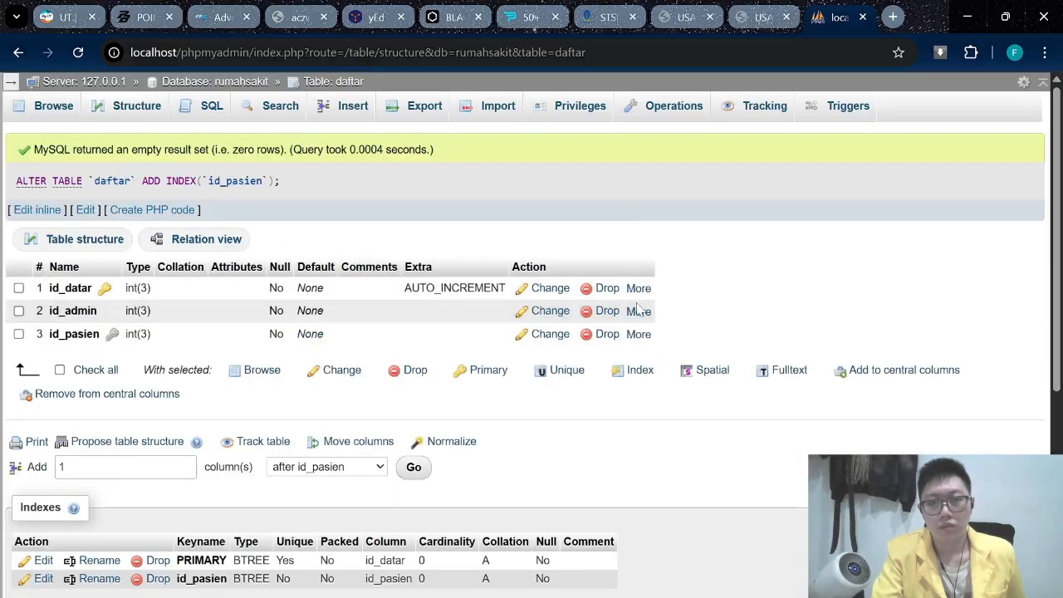
{"action": "left_click", "coordinate": [638, 311]}
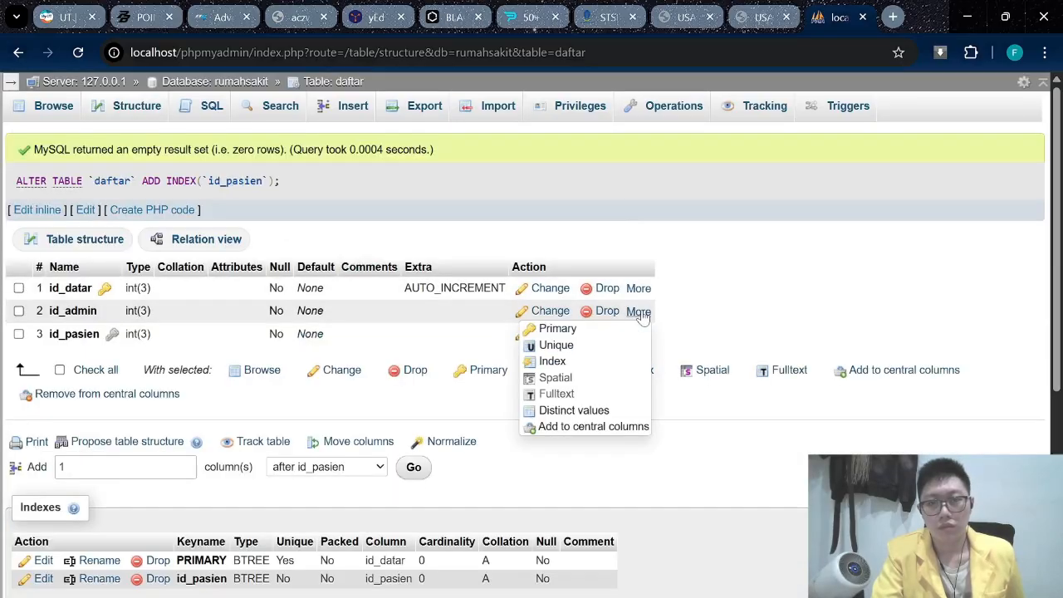
{"action": "left_click", "coordinate": [573, 362]}
{"action": "left_click", "coordinate": [558, 394]}
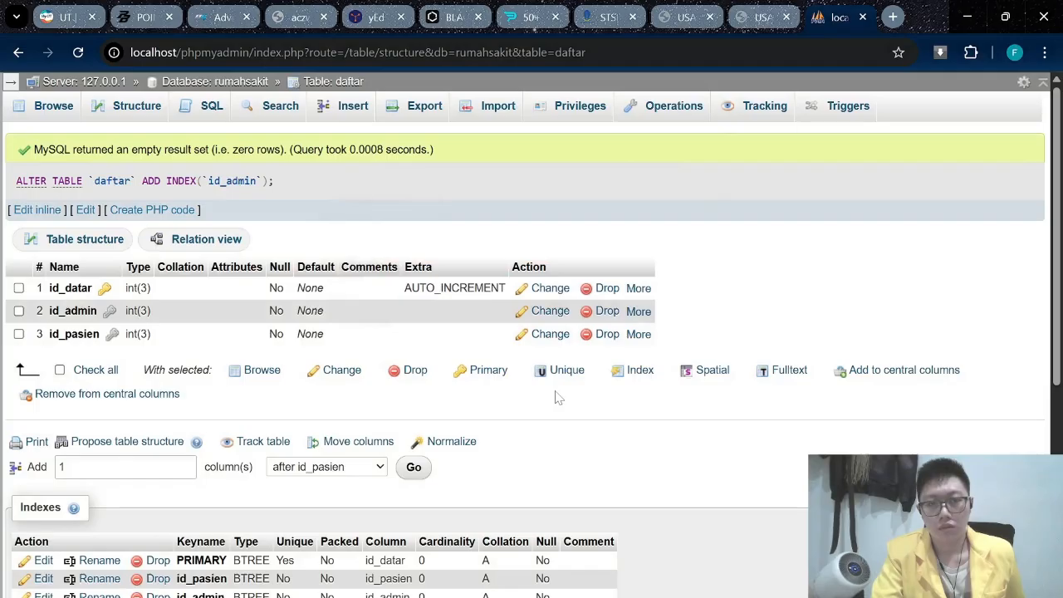
{"action": "left_click", "coordinate": [751, 18]}
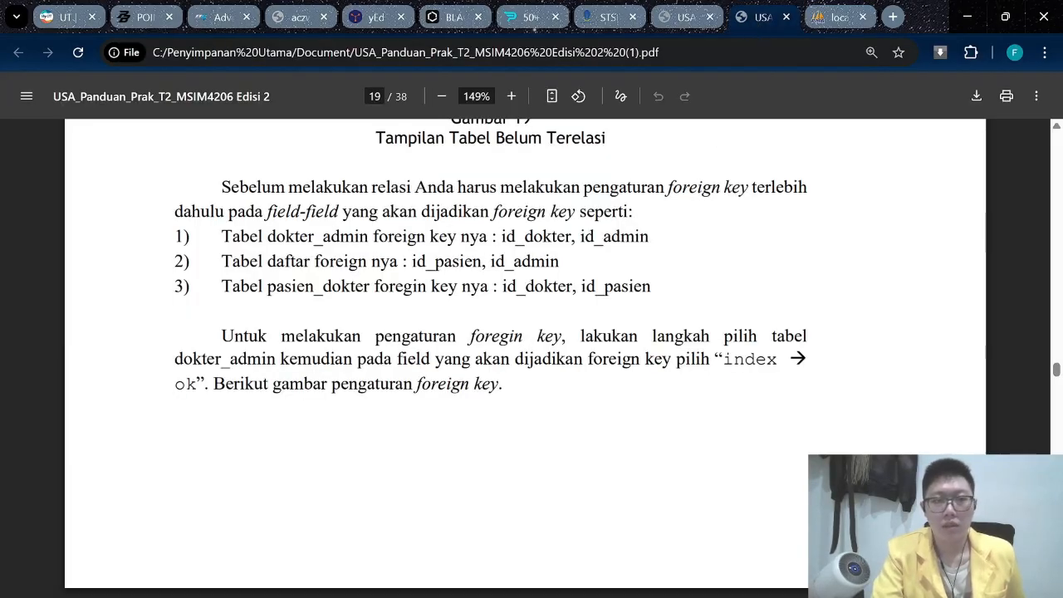
{"action": "scroll", "coordinate": [524, 332], "scroll_direction": "down", "scroll_amount": 1}
{"action": "scroll", "coordinate": [524, 332], "scroll_direction": "up", "scroll_amount": 1}
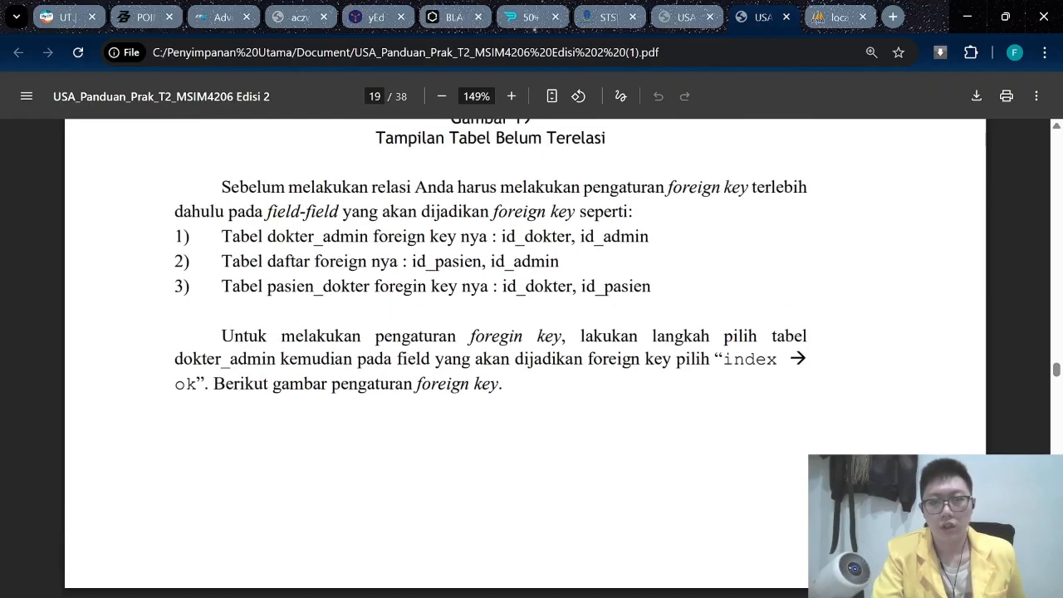
{"action": "left_click", "coordinate": [816, 18]}
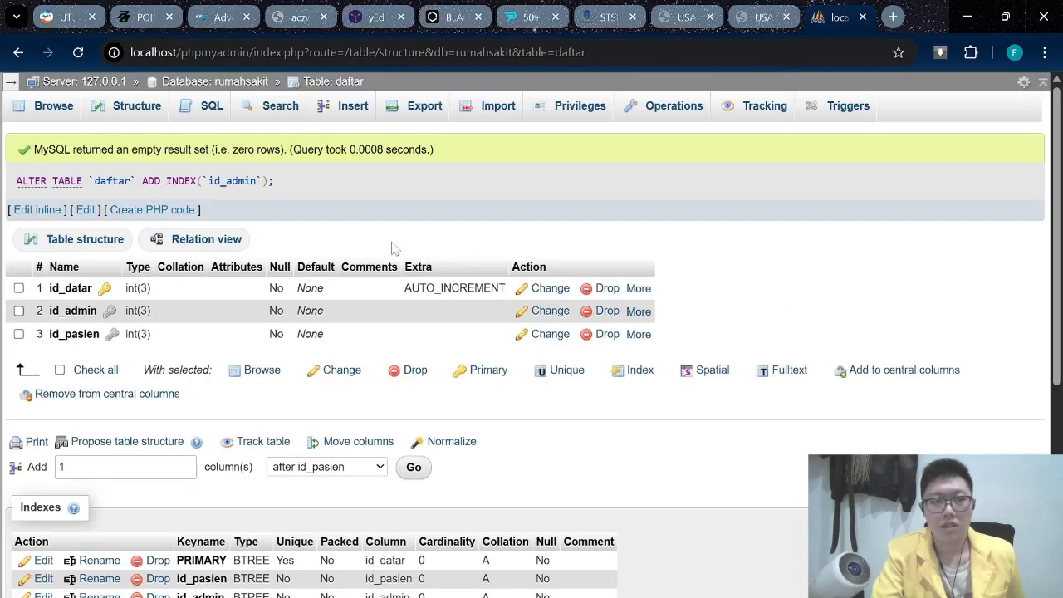
{"action": "left_click", "coordinate": [220, 82]}
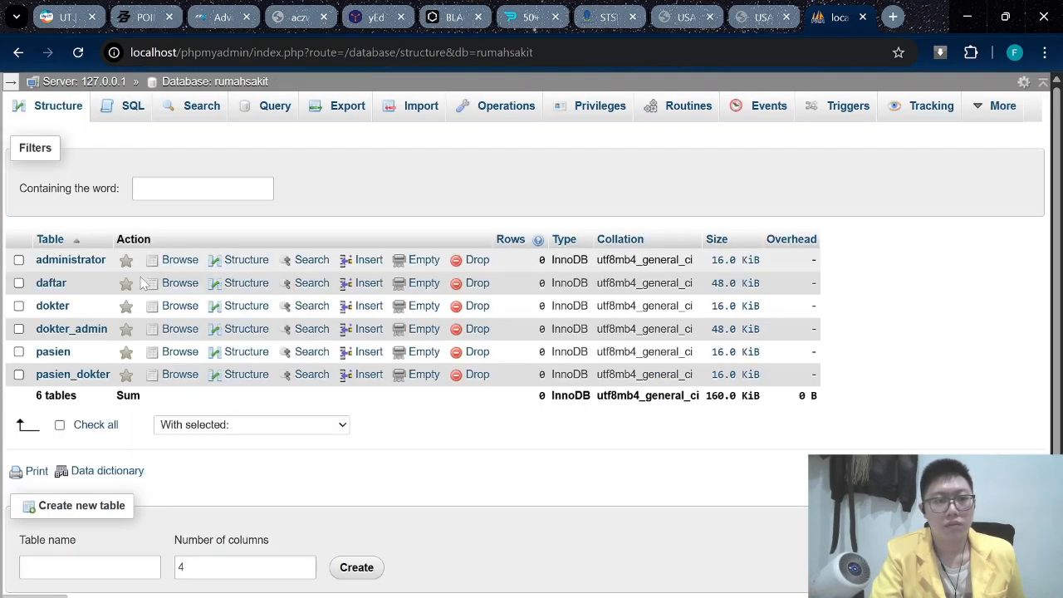
Review the pasien table's column structure and the guide's list of foreign keys.
{"action": "left_click", "coordinate": [48, 352]}
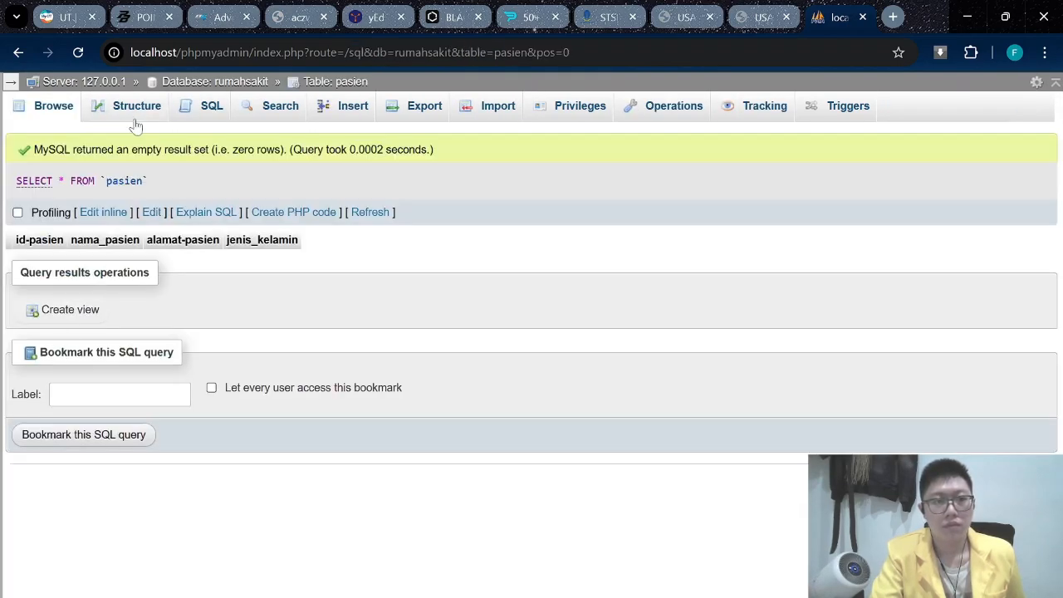
{"action": "left_click", "coordinate": [136, 112]}
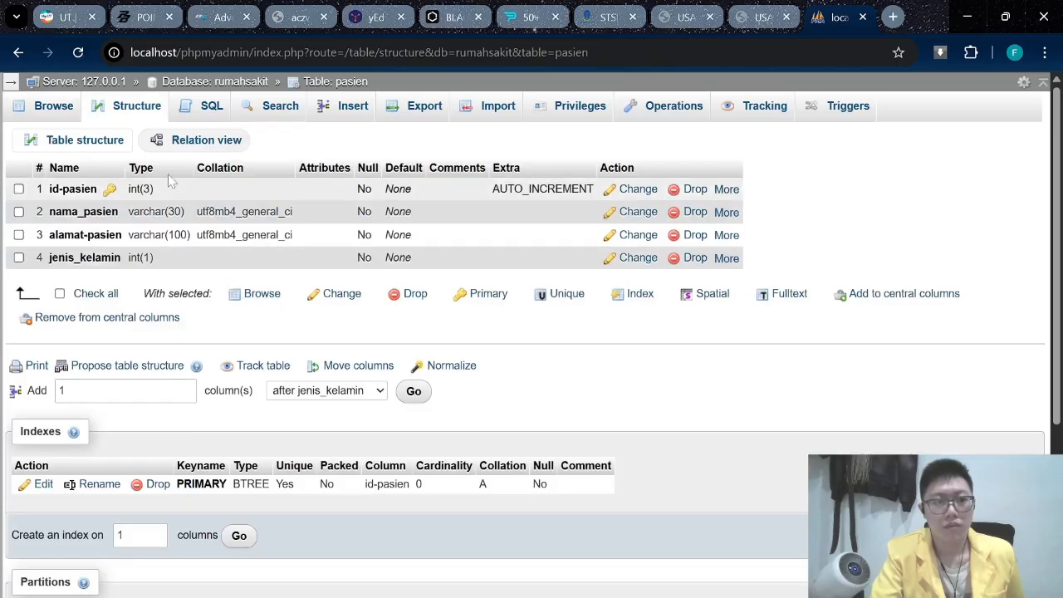
{"action": "left_click", "coordinate": [212, 83]}
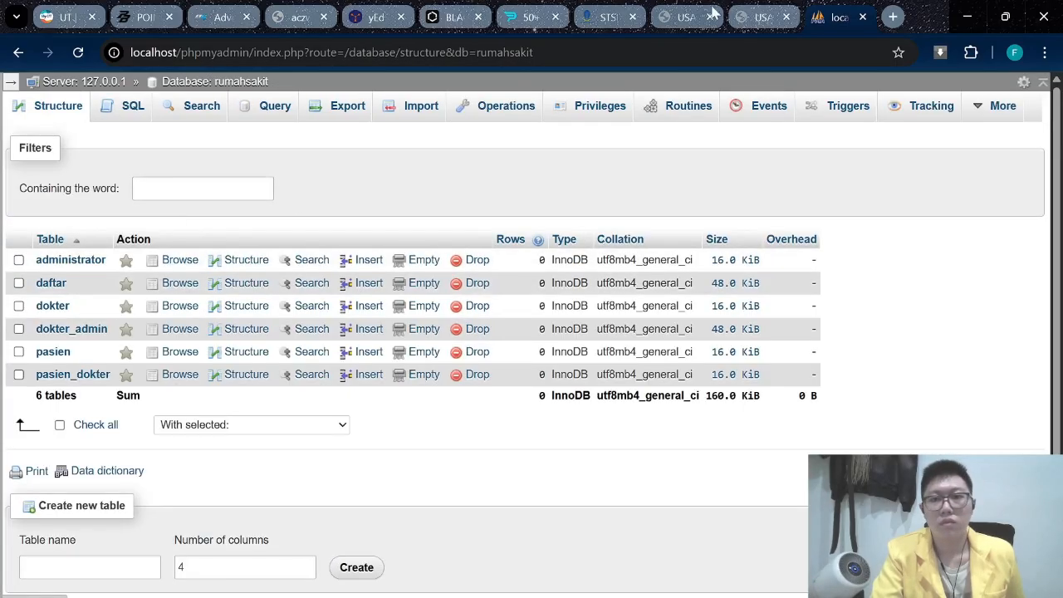
{"action": "left_click", "coordinate": [745, 14]}
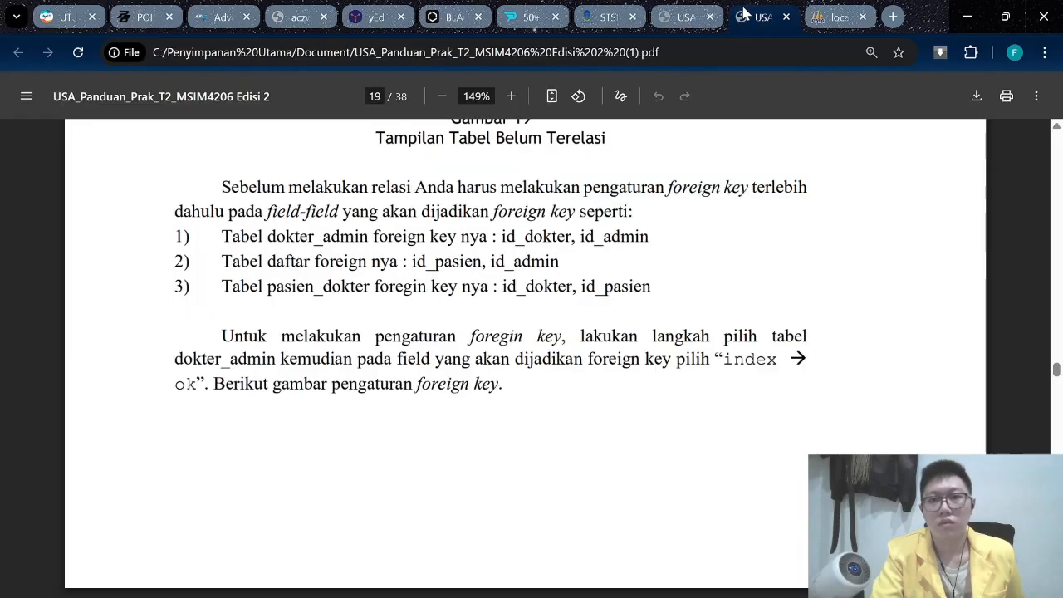
{"action": "left_click", "coordinate": [827, 17]}
Add indexes on pasien_dokter's id_dokter and id_pasien columns, then return to rumahsakit.
{"action": "left_click", "coordinate": [54, 376]}
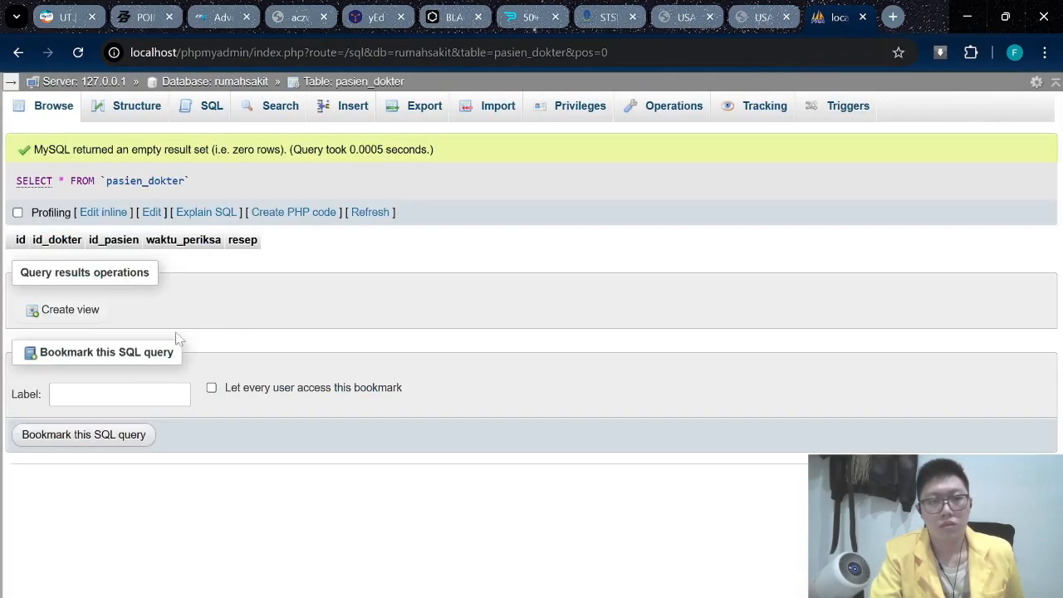
{"action": "left_click", "coordinate": [129, 106]}
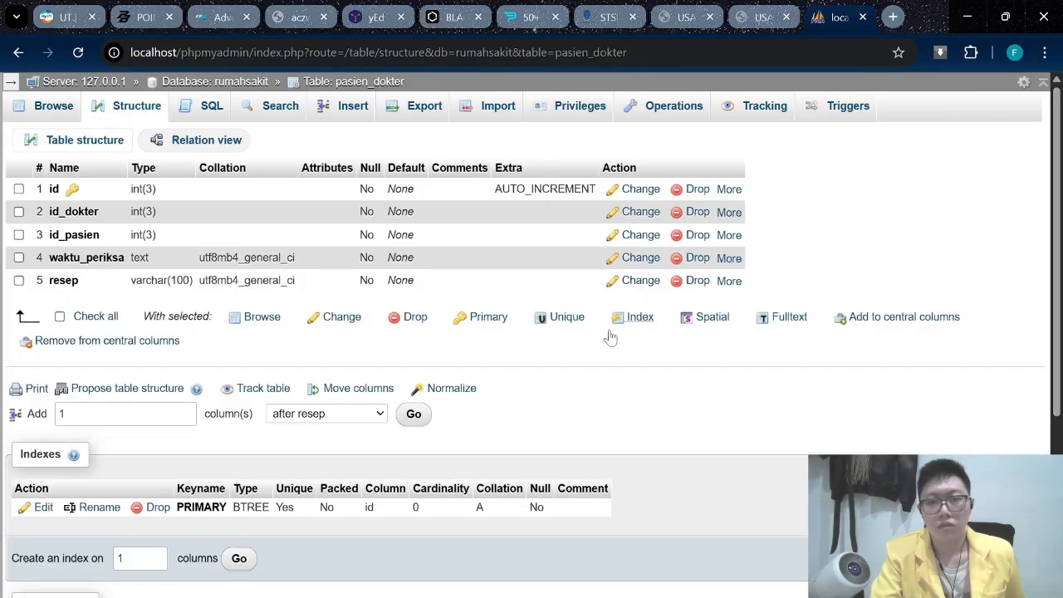
{"action": "left_click", "coordinate": [728, 213]}
{"action": "left_click", "coordinate": [698, 261]}
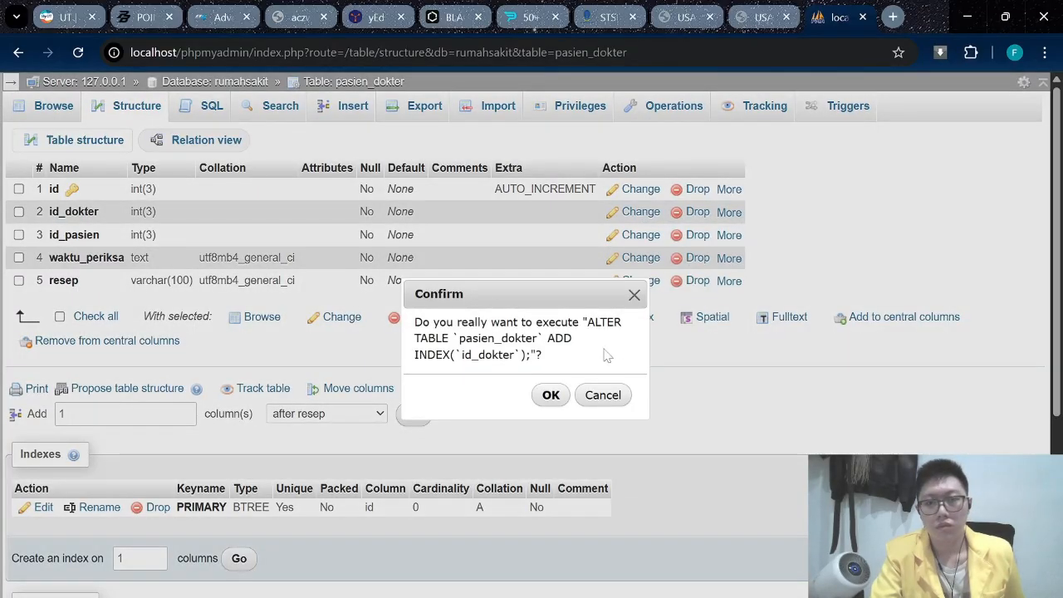
{"action": "left_click", "coordinate": [552, 395]}
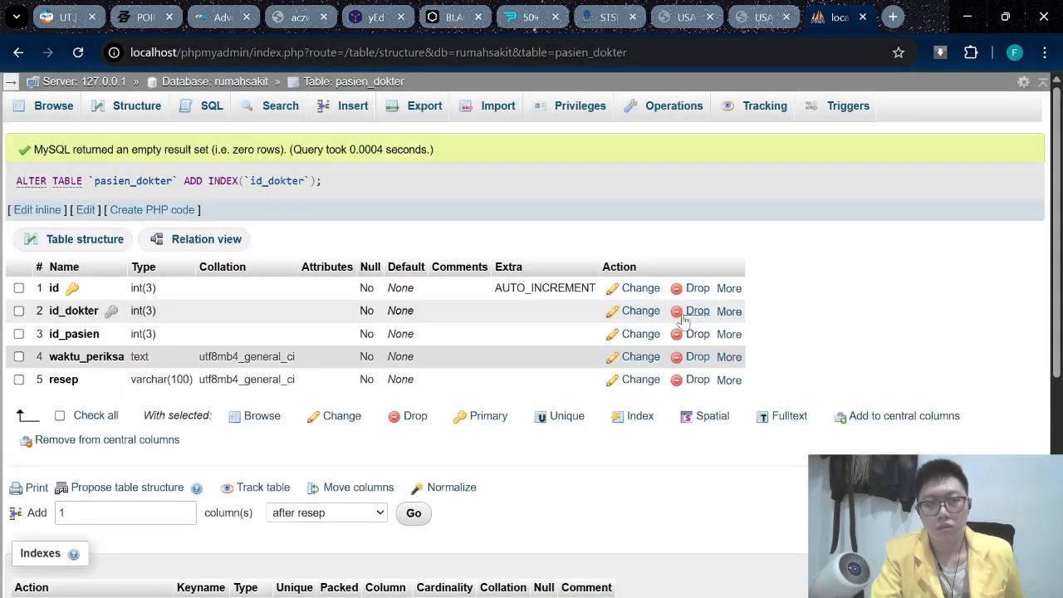
{"action": "left_click", "coordinate": [728, 334]}
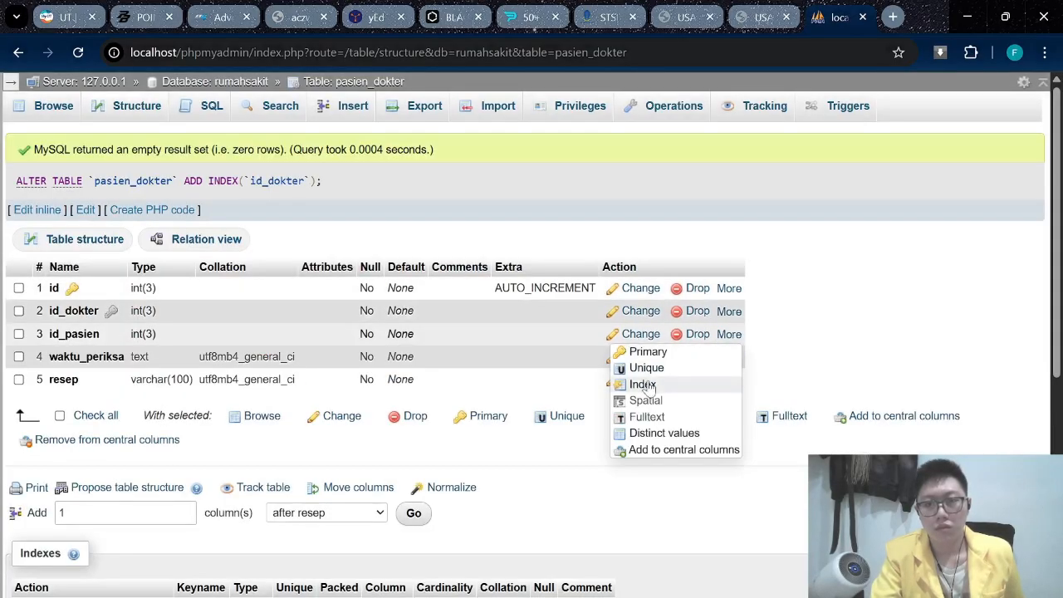
{"action": "left_click", "coordinate": [644, 382]}
{"action": "left_click", "coordinate": [550, 396]}
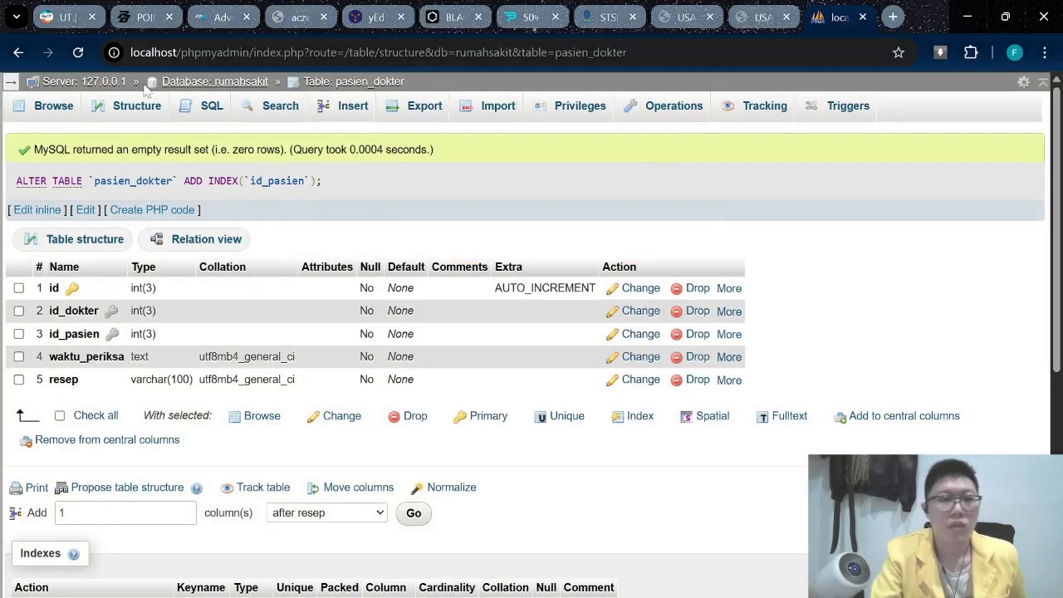
{"action": "left_click", "coordinate": [212, 82]}
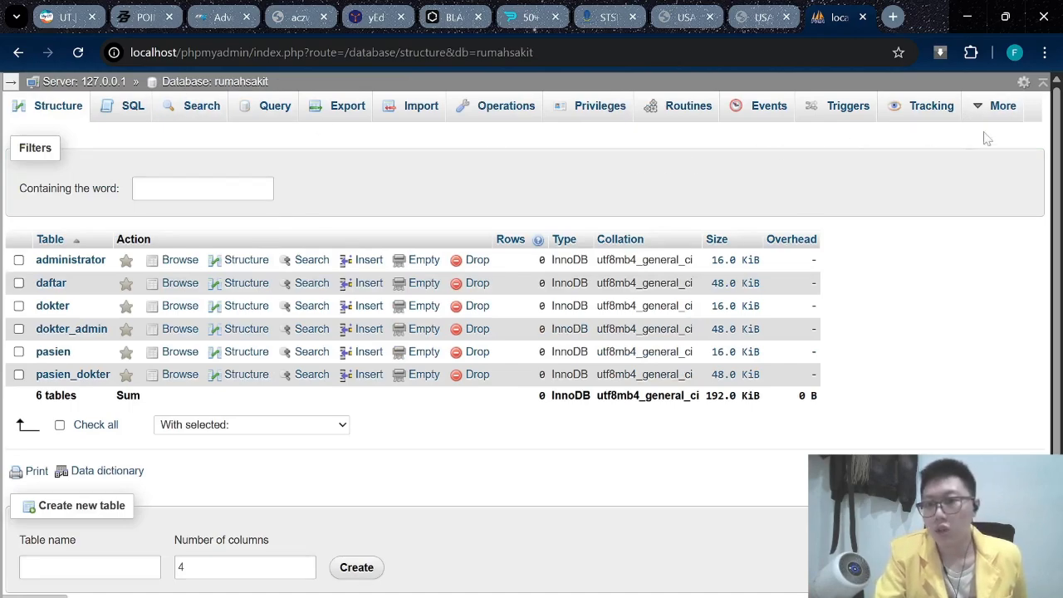
Open the rumahsakit Designer and place dokter_admin, administrator and daftar along the top row.
{"action": "left_click", "coordinate": [996, 108]}
{"action": "left_click", "coordinate": [989, 140]}
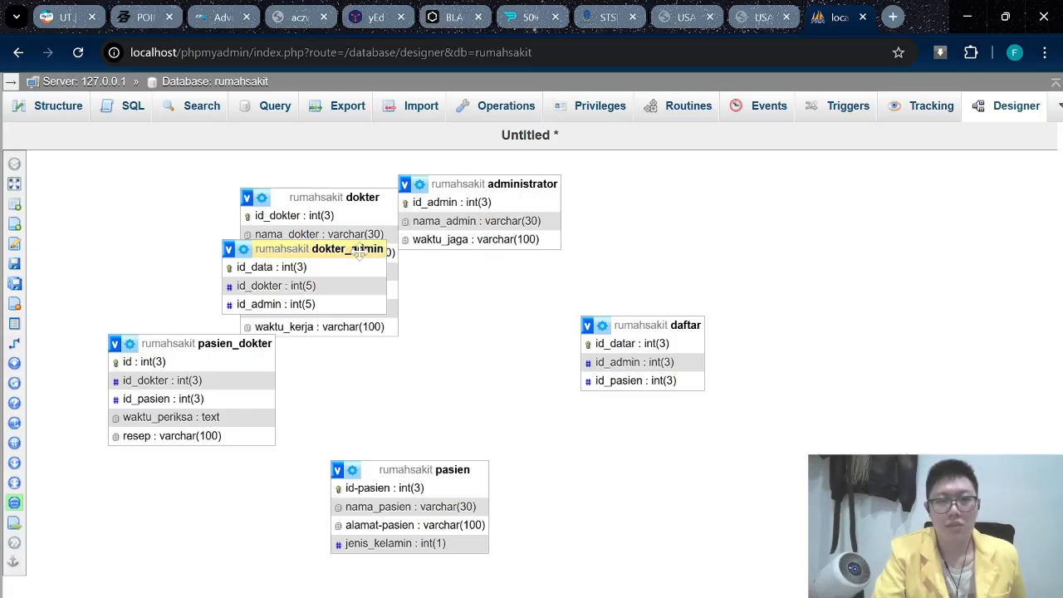
{"action": "left_click_drag", "start_coordinate": [358, 254], "coordinate": [774, 229]}
{"action": "left_click_drag", "start_coordinate": [664, 325], "coordinate": [767, 350]}
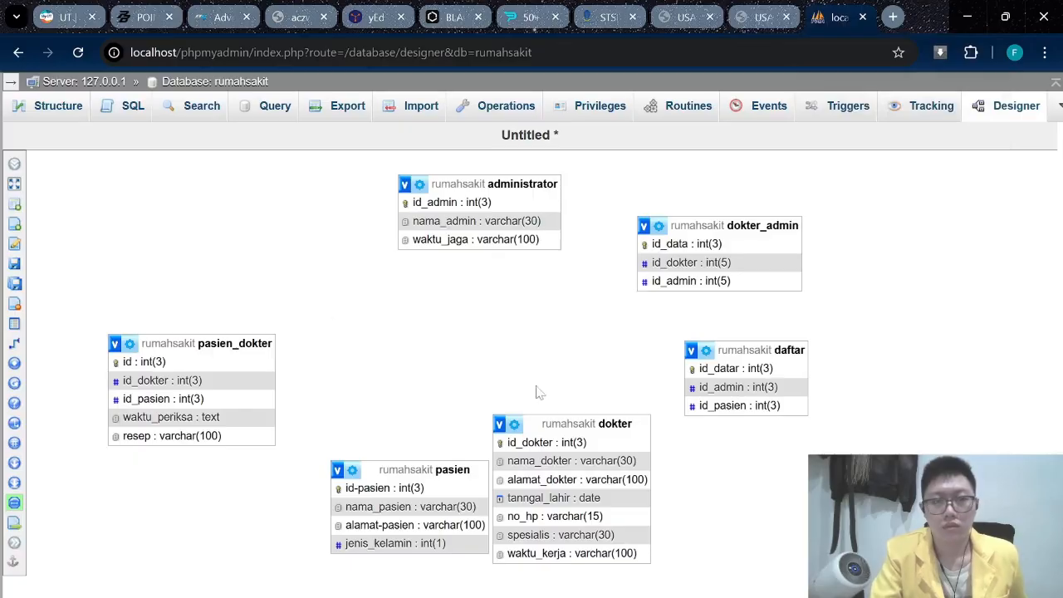
{"action": "left_click_drag", "start_coordinate": [731, 225], "coordinate": [268, 218]}
{"action": "left_click_drag", "start_coordinate": [506, 184], "coordinate": [515, 217]}
{"action": "left_click_drag", "start_coordinate": [755, 349], "coordinate": [718, 217]}
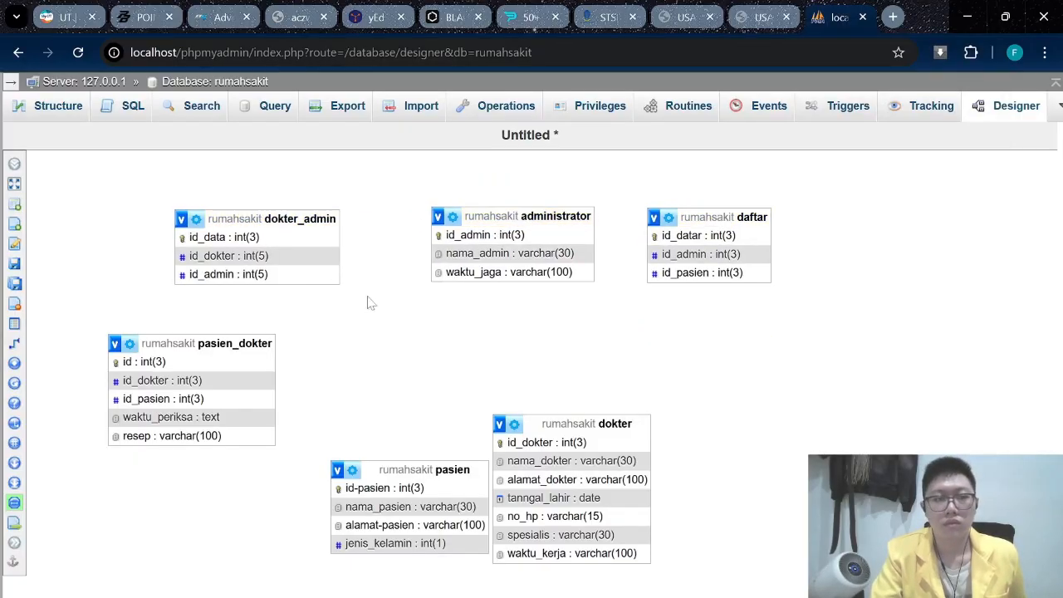
Arrange dokter, pasien_dokter and pasien along the bottom row of the diagram.
{"action": "left_click_drag", "start_coordinate": [208, 343], "coordinate": [290, 343]}
{"action": "left_click_drag", "start_coordinate": [581, 423], "coordinate": [514, 340]}
{"action": "left_click_drag", "start_coordinate": [406, 469], "coordinate": [712, 369]}
{"action": "left_click_drag", "start_coordinate": [515, 339], "coordinate": [513, 366]}
{"action": "left_click_drag", "start_coordinate": [290, 343], "coordinate": [253, 378]}
{"action": "left_click_drag", "start_coordinate": [249, 379], "coordinate": [299, 453]}
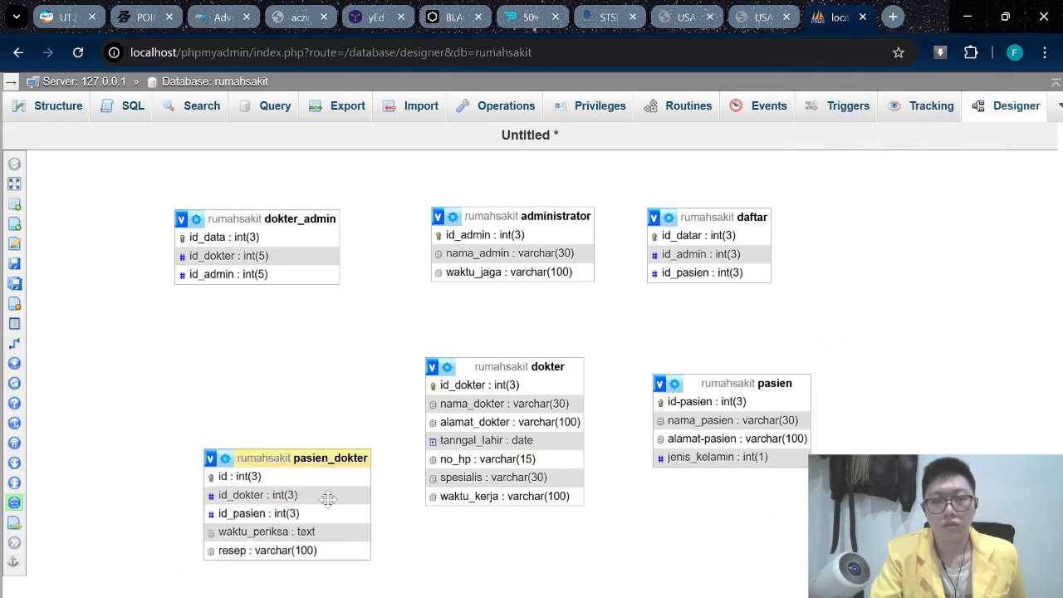
{"action": "left_click_drag", "start_coordinate": [531, 366], "coordinate": [285, 367]}
{"action": "left_click_drag", "start_coordinate": [299, 452], "coordinate": [498, 399]}
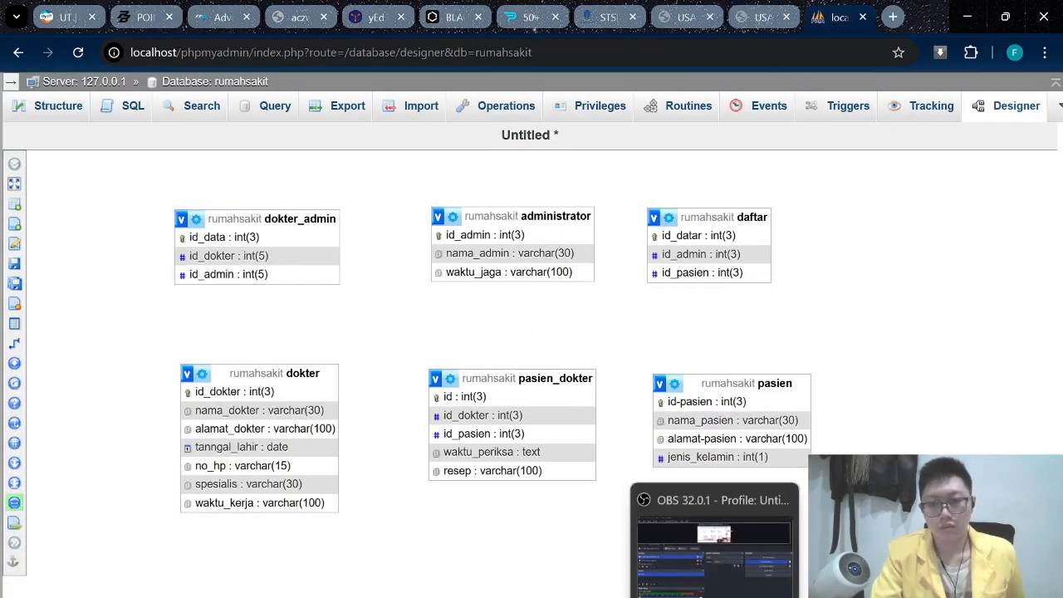
{"action": "left_click", "coordinate": [714, 555]}
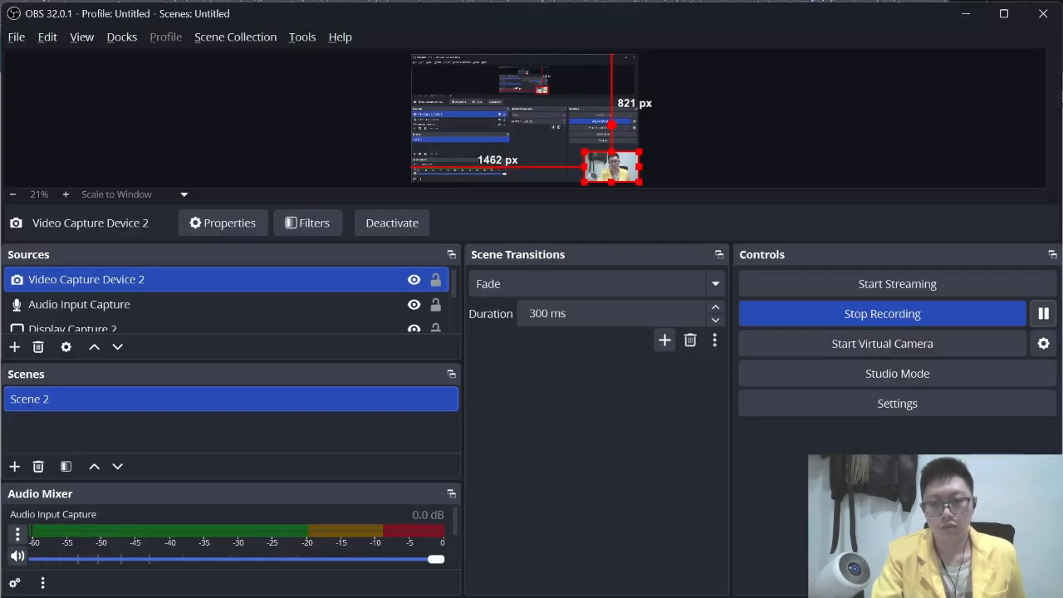
{"action": "left_click", "coordinate": [1048, 316]}
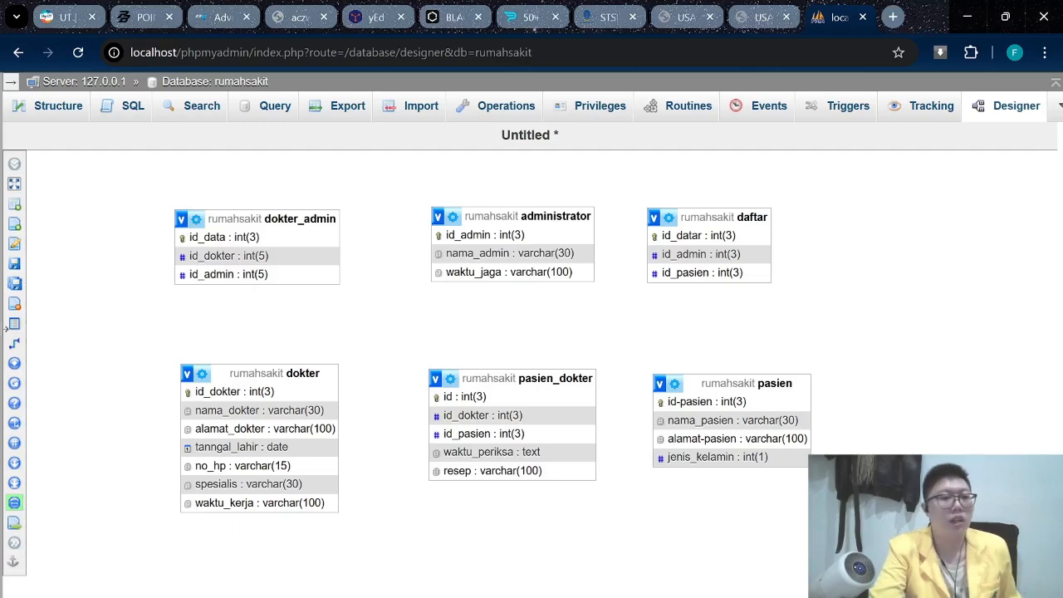
{"action": "mouse_move", "coordinate": [31, 364]}
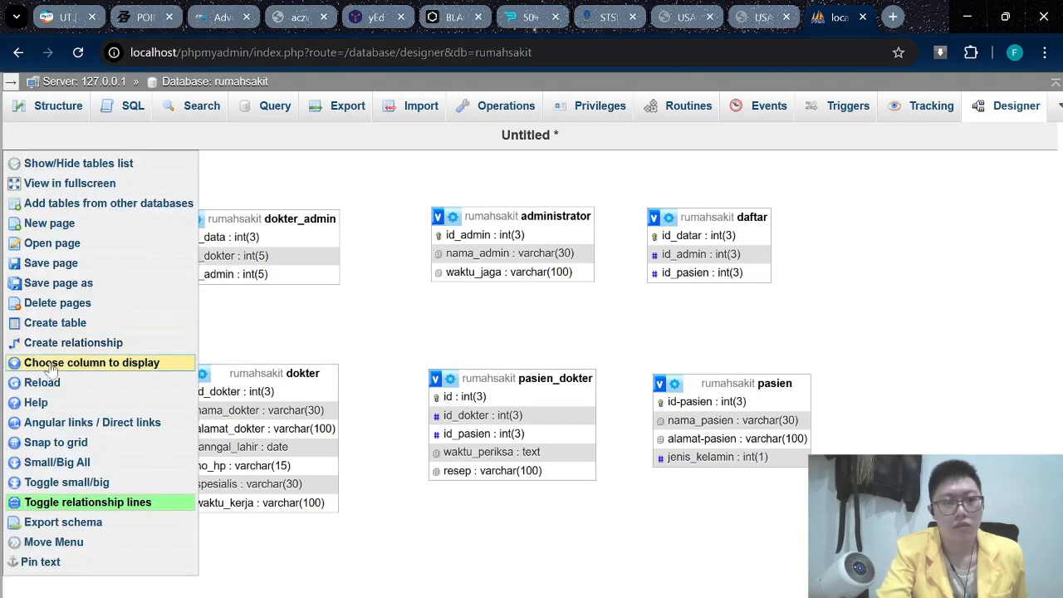
Create a CASCADE foreign key from pasien's id_pasien to pasien_dokter's id_pasien.
{"action": "mouse_move", "coordinate": [74, 348]}
{"action": "left_mouse_down"}
{"action": "mouse_move", "coordinate": [117, 344]}
{"action": "mouse_move", "coordinate": [587, 397]}
{"action": "mouse_move", "coordinate": [695, 389]}
{"action": "mouse_move", "coordinate": [127, 371]}
{"action": "mouse_move", "coordinate": [89, 345]}
{"action": "left_mouse_up"}
{"action": "left_click", "coordinate": [89, 344]}
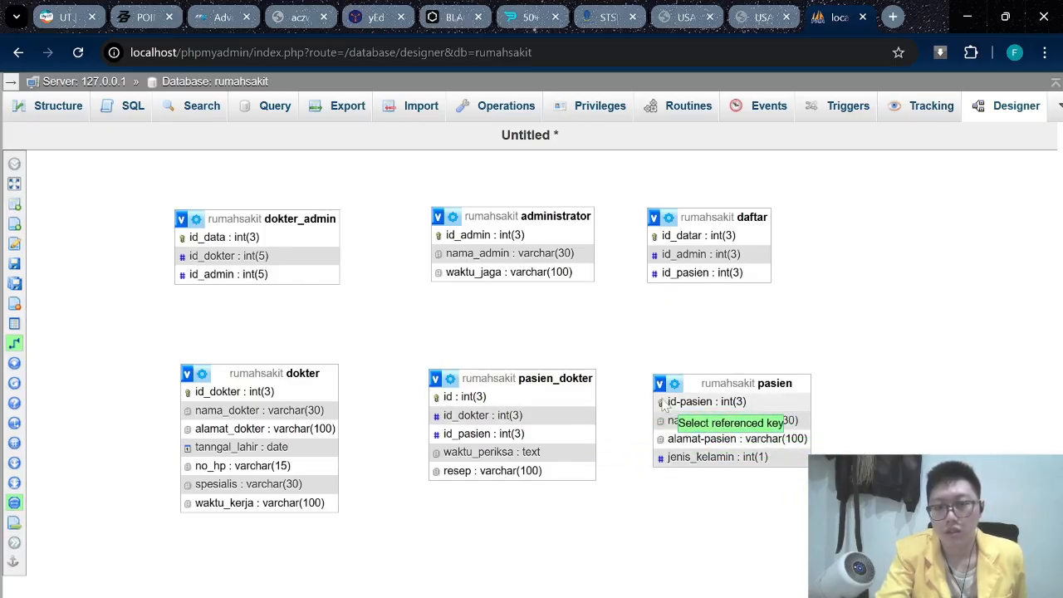
{"action": "left_click", "coordinate": [661, 402]}
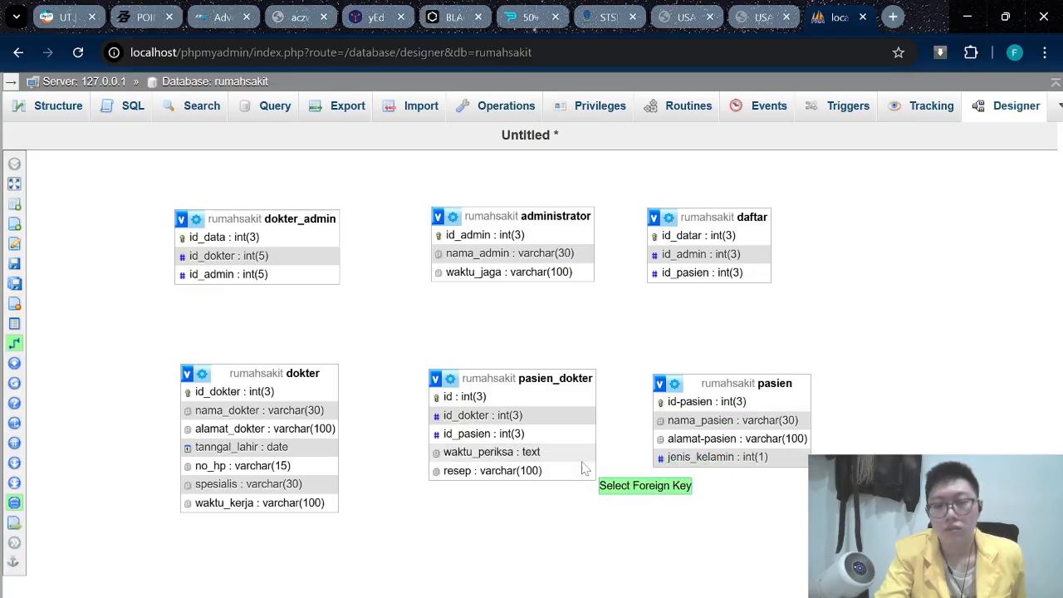
{"action": "left_click", "coordinate": [493, 440]}
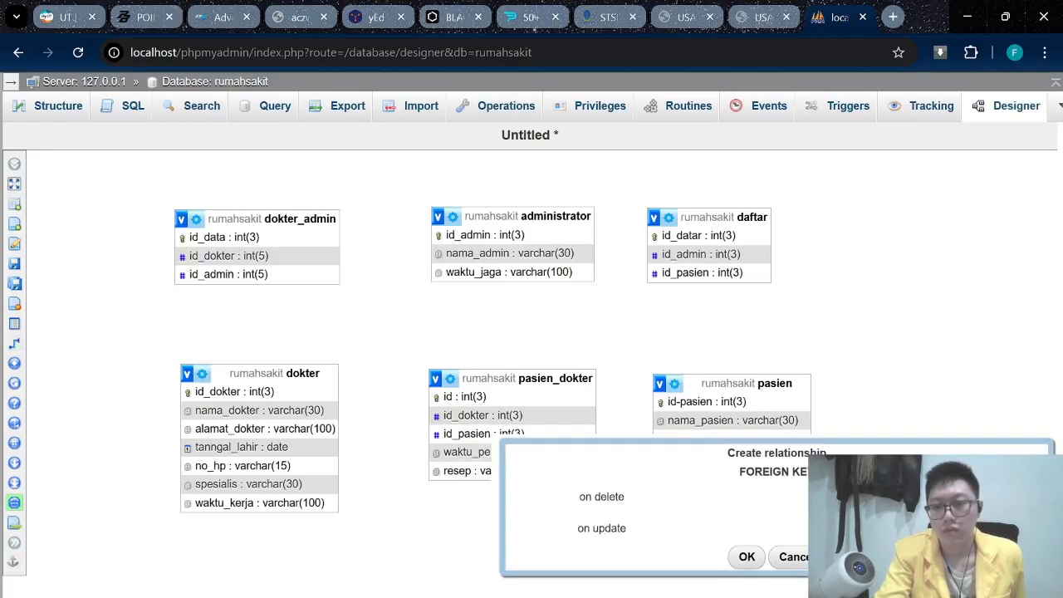
{"action": "left_click", "coordinate": [870, 528]}
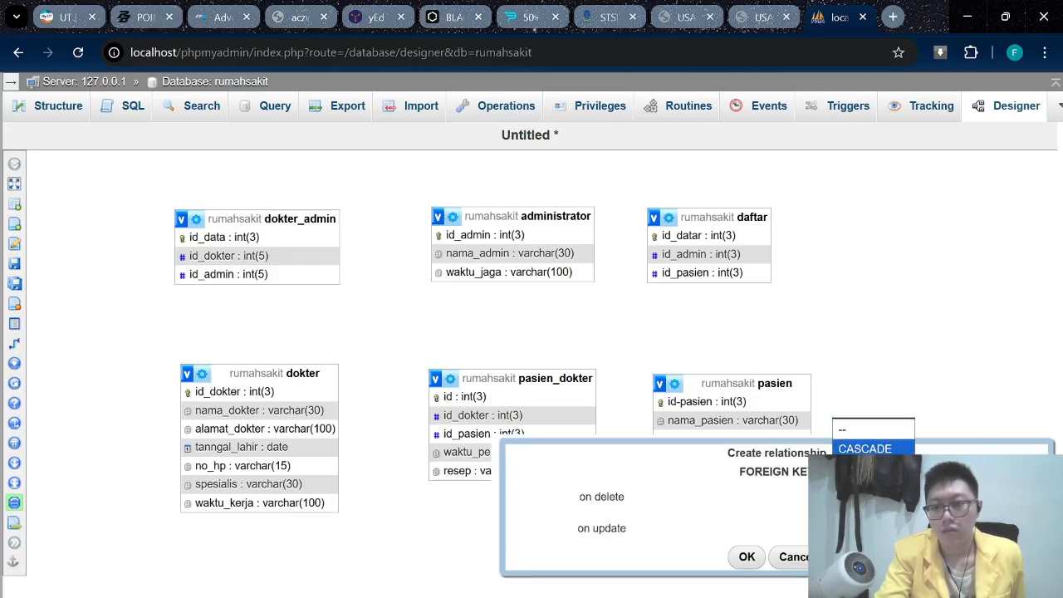
{"action": "left_click", "coordinate": [869, 448]}
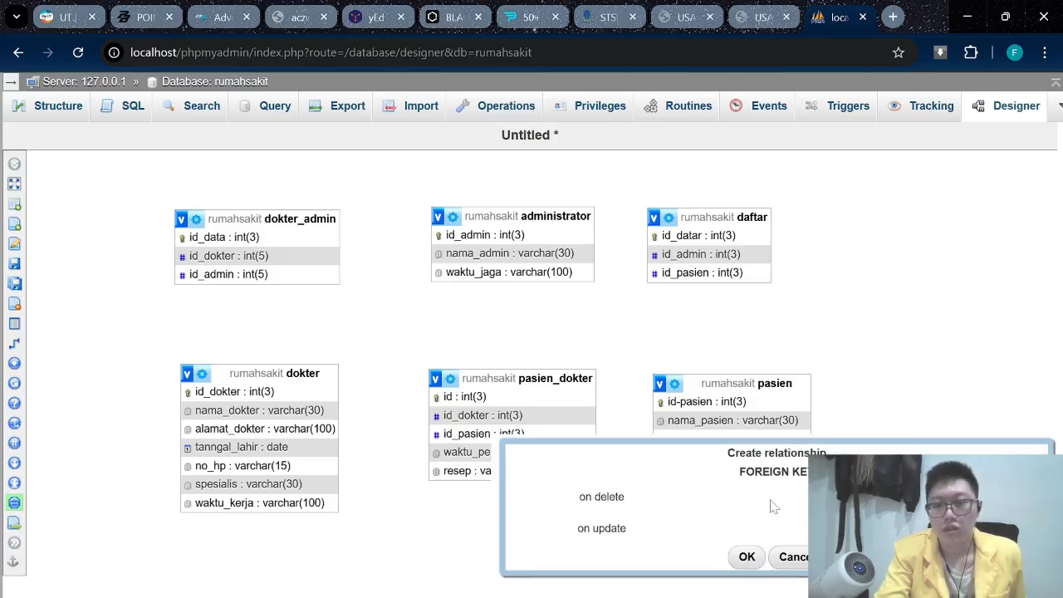
{"action": "left_click", "coordinate": [746, 558]}
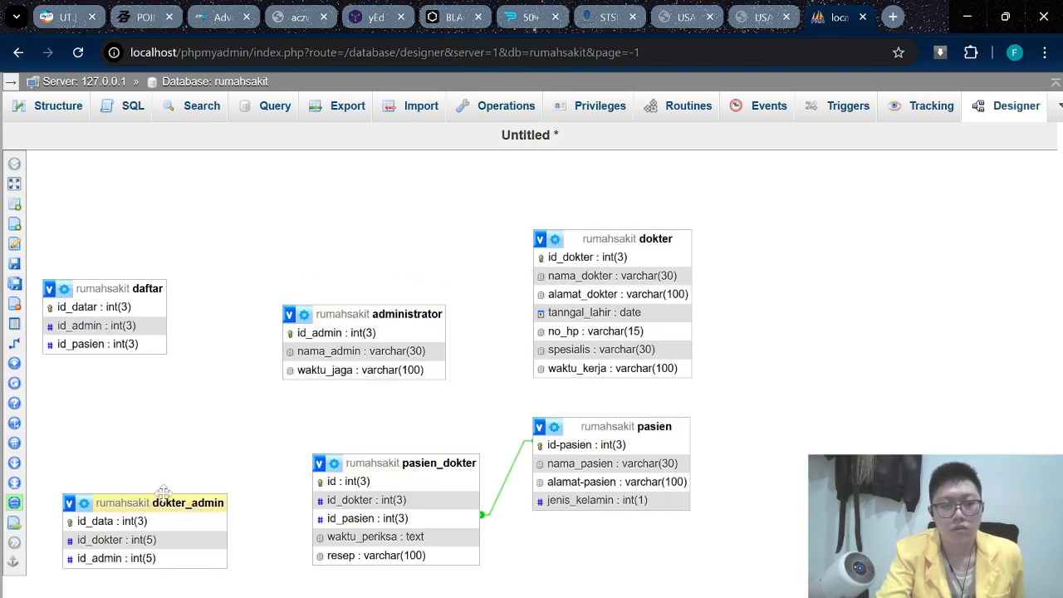
{"action": "key", "text": "ctrl+shift+Tab"}
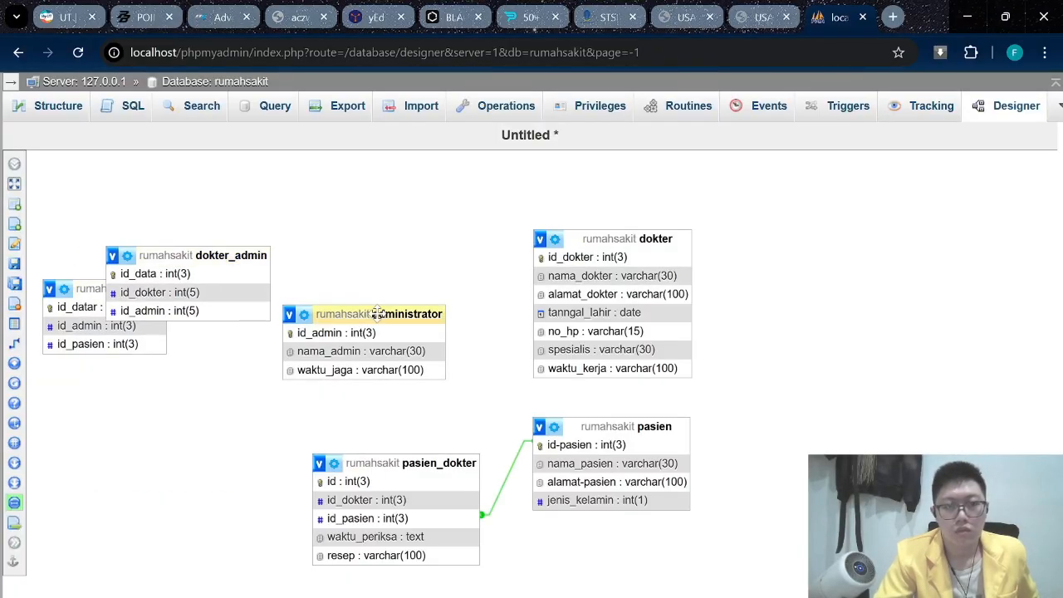
{"action": "left_click", "coordinate": [14, 343]}
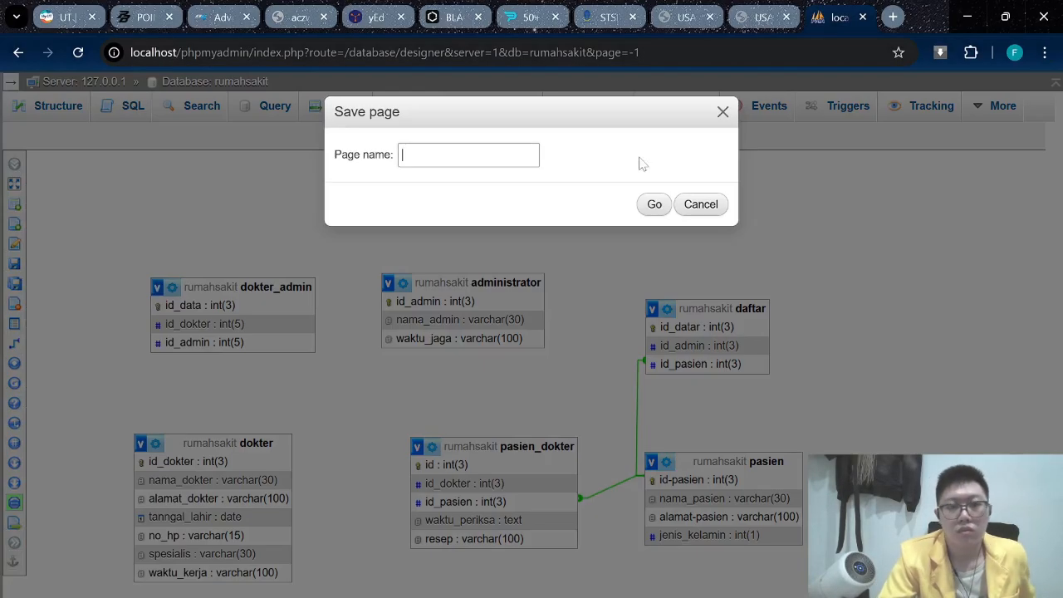
Save the designer page as 'rumahsakit' and compare it with the guide's ERD figure.
{"action": "left_click", "coordinate": [655, 204]}
{"action": "mouse_move", "coordinate": [33, 322]}
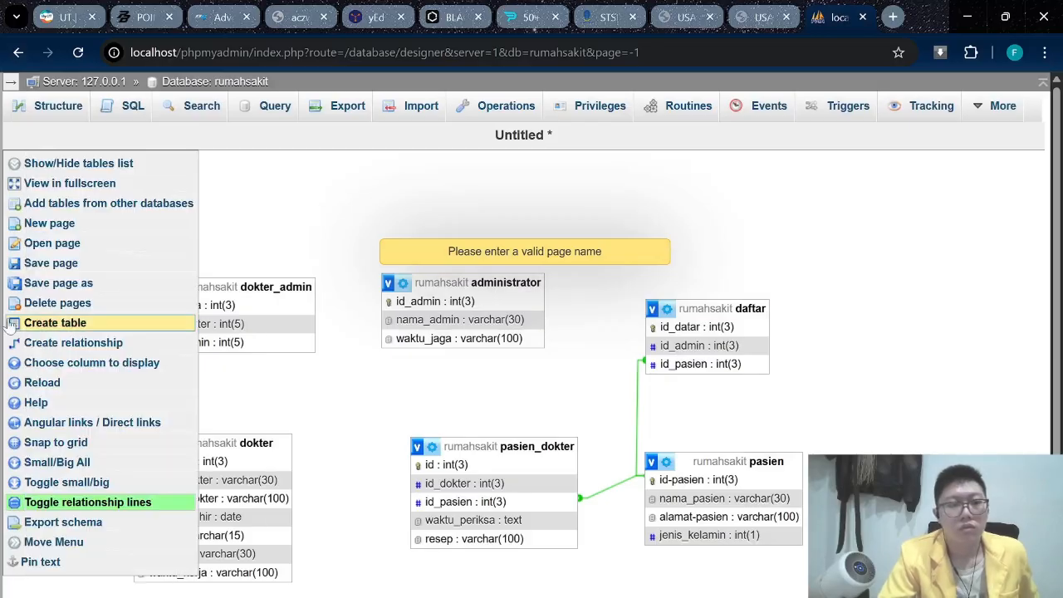
{"action": "left_click", "coordinate": [53, 264]}
{"action": "type", "text": "r"}
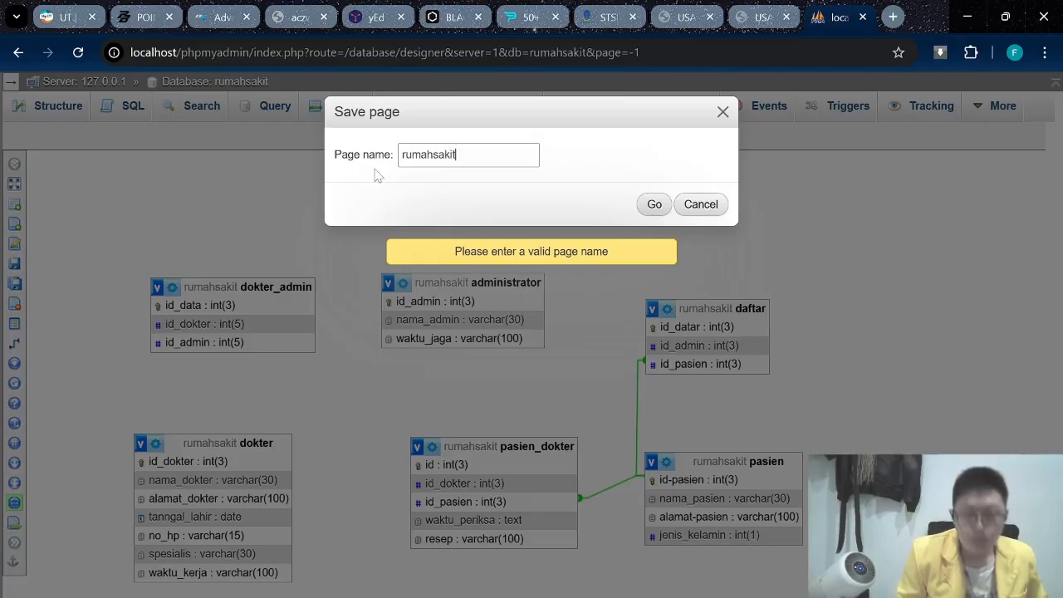
{"action": "type", "text": "umahsakit"}
{"action": "left_click", "coordinate": [654, 204]}
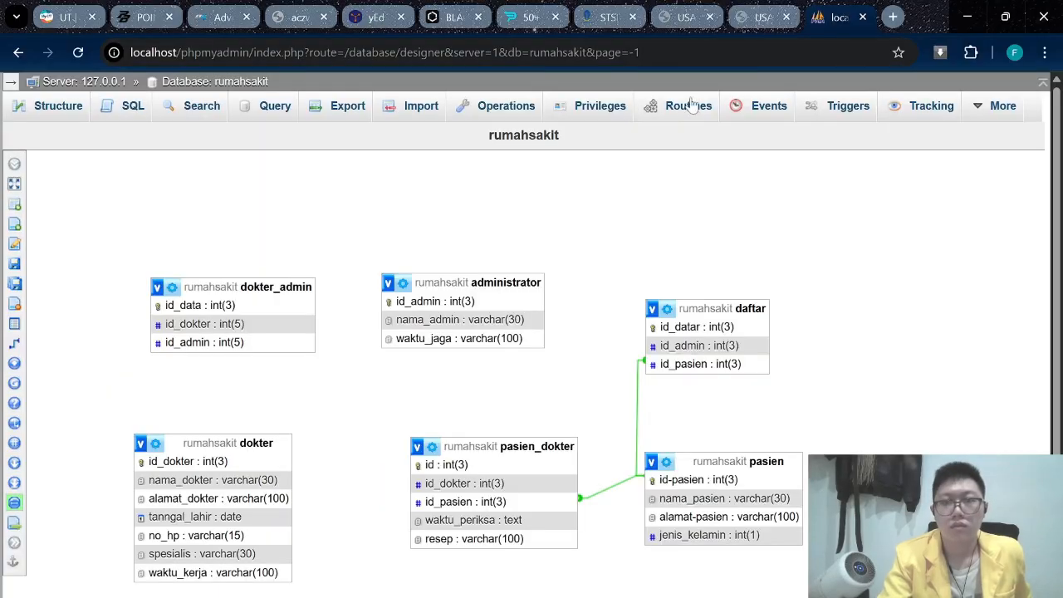
{"action": "left_click", "coordinate": [756, 18]}
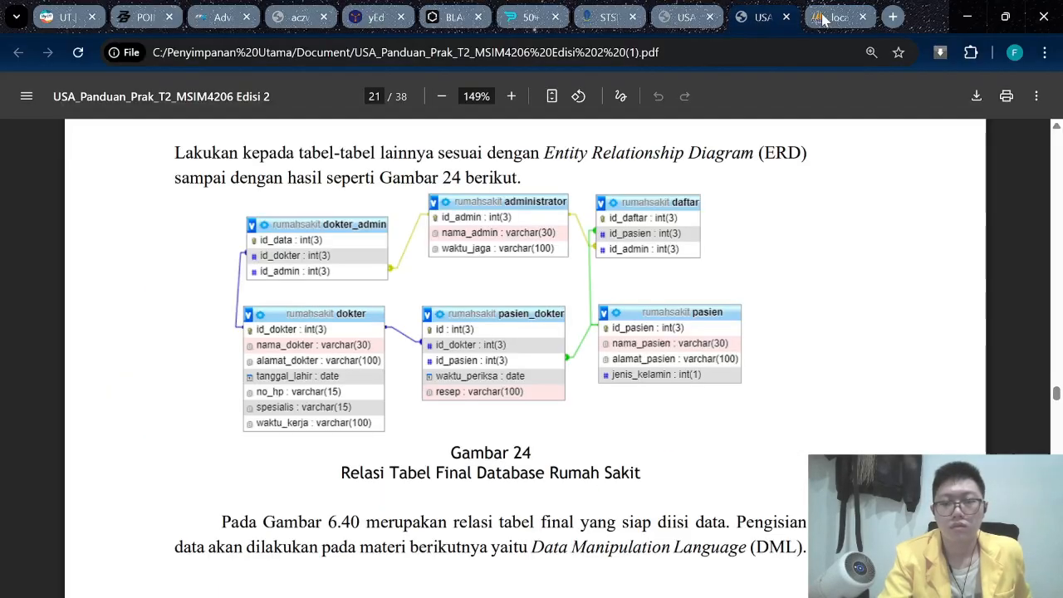
Relate dokter's id_dokter to pasien_dokter's id_dokter.
{"action": "left_click", "coordinate": [824, 18]}
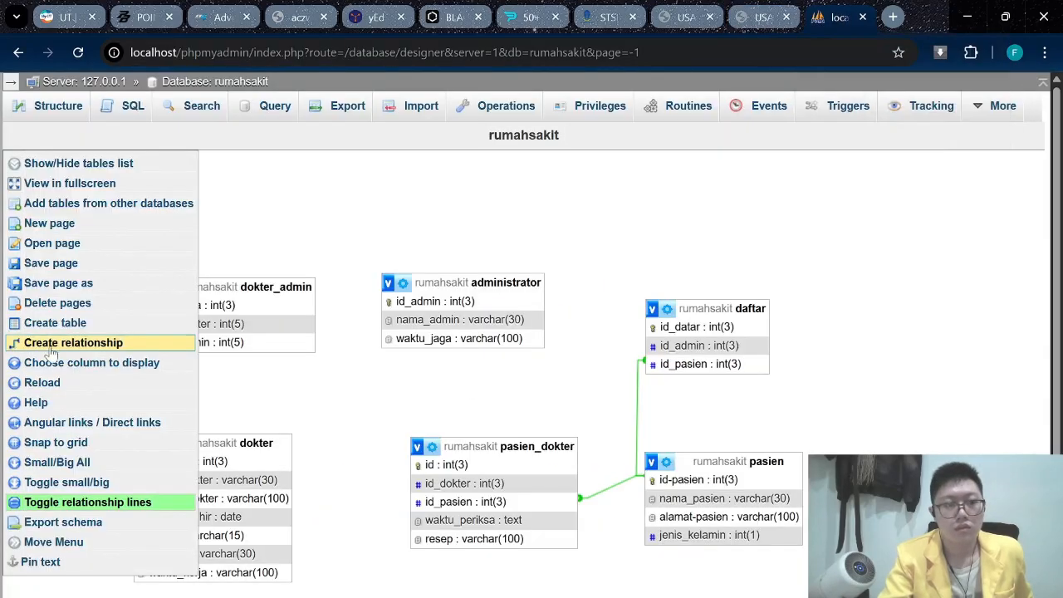
{"action": "left_click", "coordinate": [49, 347]}
{"action": "left_click", "coordinate": [189, 461]}
{"action": "left_click", "coordinate": [464, 483]}
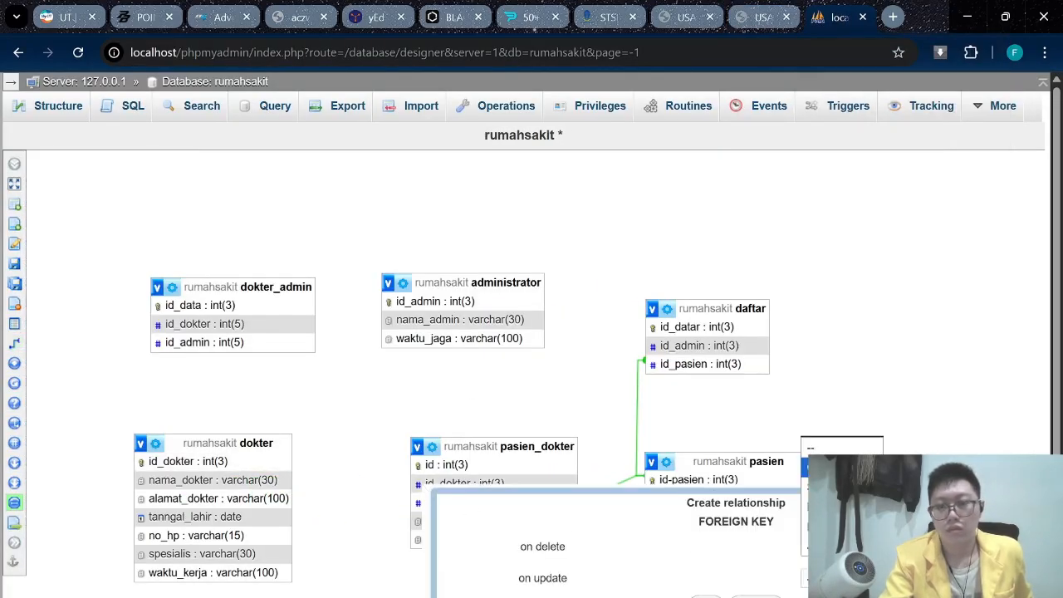
{"action": "left_click", "coordinate": [704, 596]}
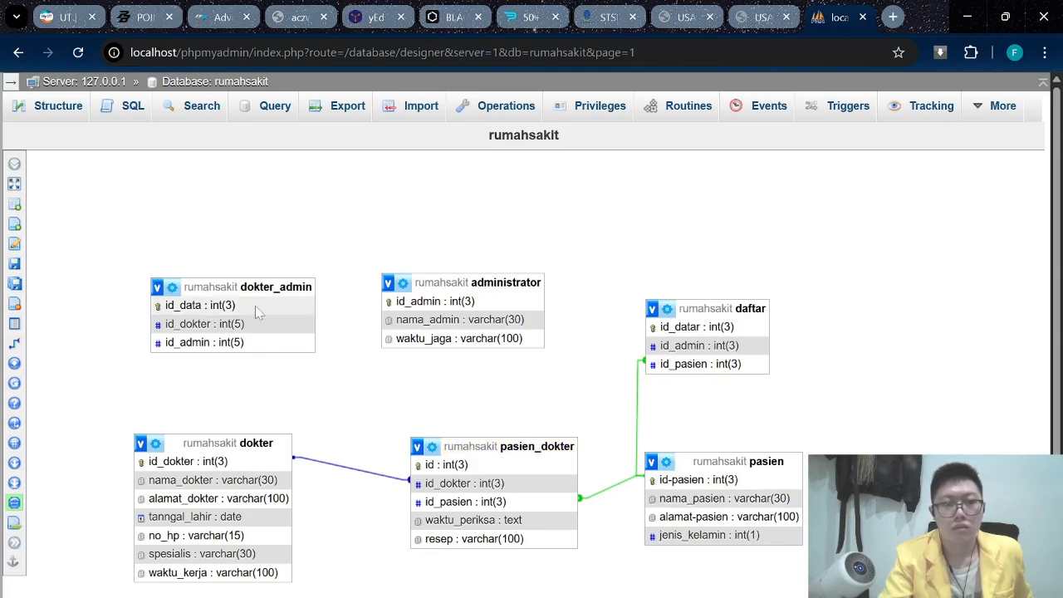
Link administrator's id_admin to dokter_admin's id_admin with CASCADE on delete and update.
{"action": "left_click", "coordinate": [758, 17]}
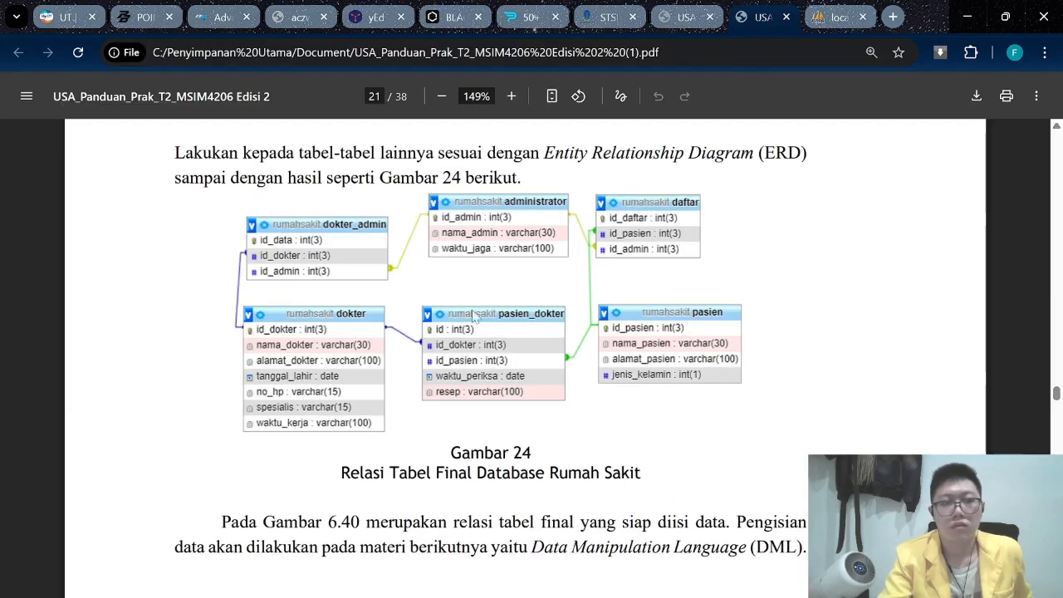
{"action": "left_click", "coordinate": [835, 17]}
{"action": "left_click", "coordinate": [15, 338]}
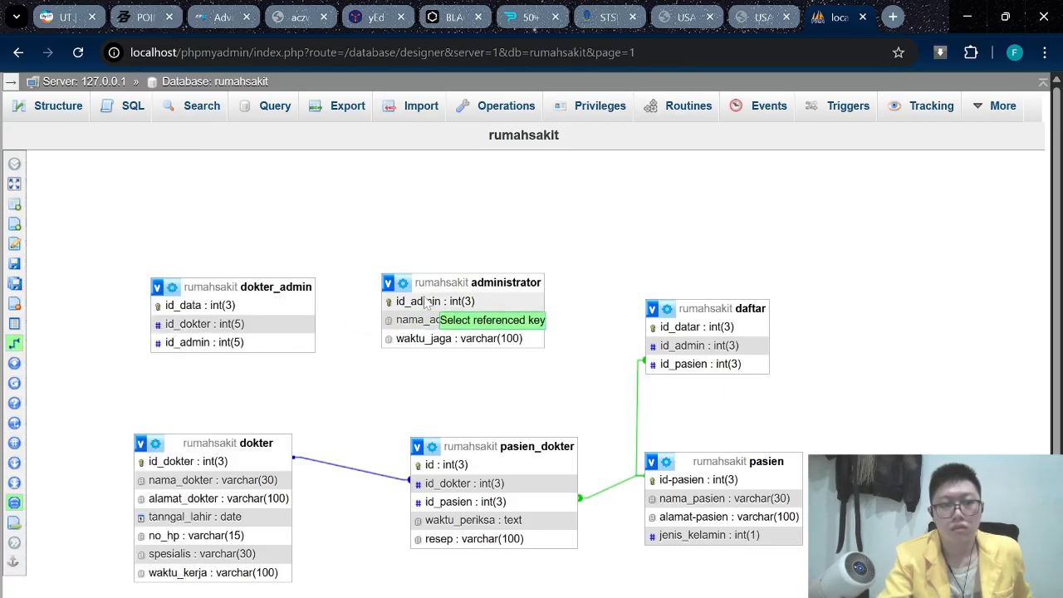
{"action": "left_click", "coordinate": [427, 302]}
{"action": "left_click", "coordinate": [255, 347]}
{"action": "left_click", "coordinate": [790, 408]}
{"action": "left_click", "coordinate": [789, 442]}
{"action": "left_click", "coordinate": [790, 440]}
{"action": "left_click", "coordinate": [789, 475]}
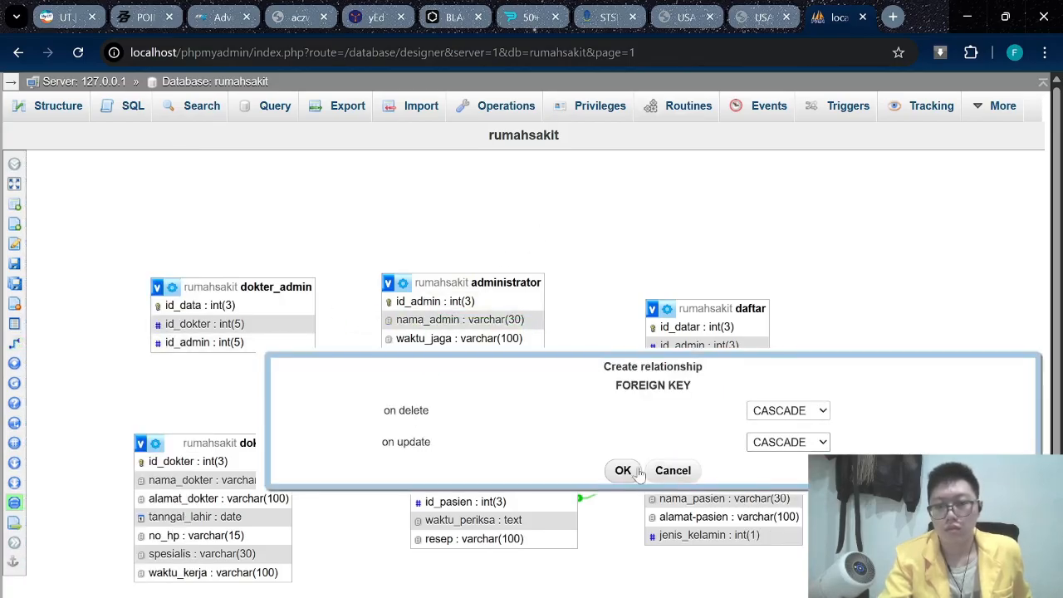
{"action": "left_click", "coordinate": [621, 470]}
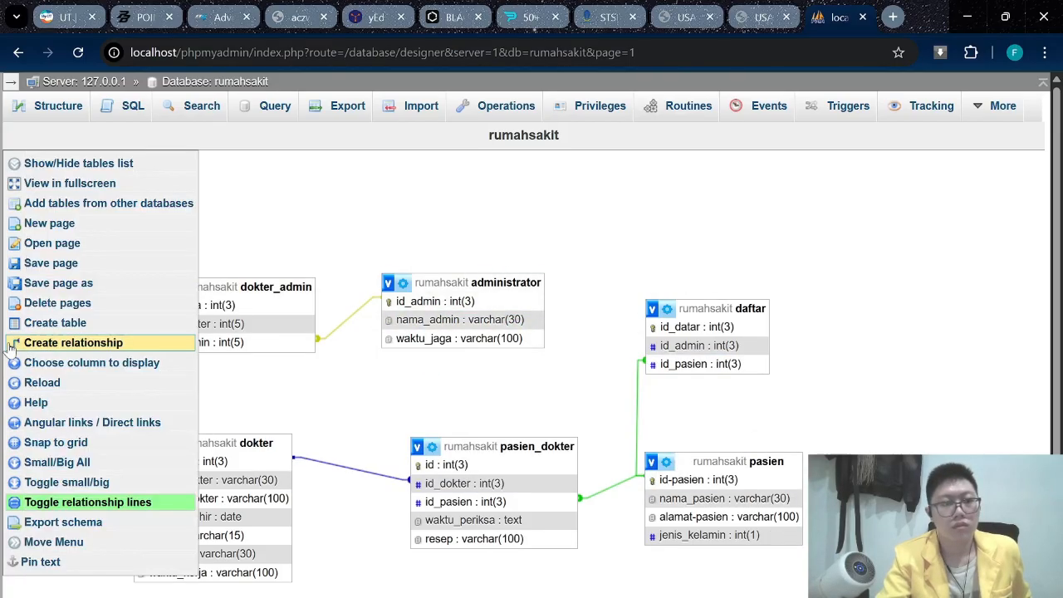
Link administrator's id_admin to daftar's id_admin with CASCADE on delete and update.
{"action": "left_click", "coordinate": [14, 342]}
{"action": "left_click", "coordinate": [698, 346]}
{"action": "left_click", "coordinate": [925, 404]}
{"action": "left_click", "coordinate": [925, 438]}
{"action": "left_click", "coordinate": [924, 434]}
{"action": "left_click", "coordinate": [925, 467]}
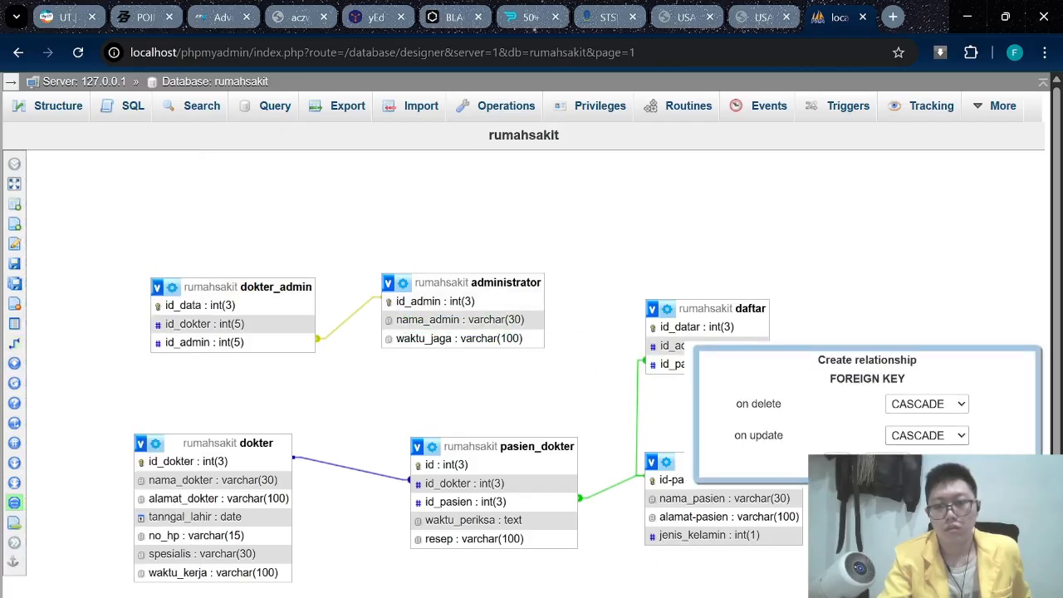
{"action": "left_click", "coordinate": [757, 465]}
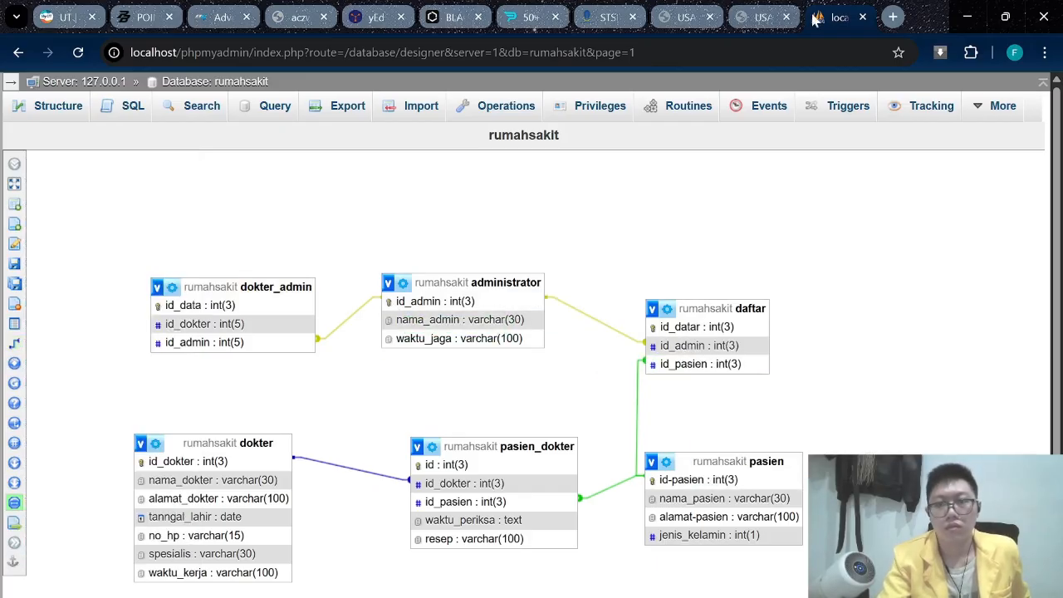
Link dokter's id_dokter to dokter_admin's id_dokter with CASCADE on delete and update.
{"action": "left_click", "coordinate": [754, 25]}
{"action": "left_click", "coordinate": [835, 17]}
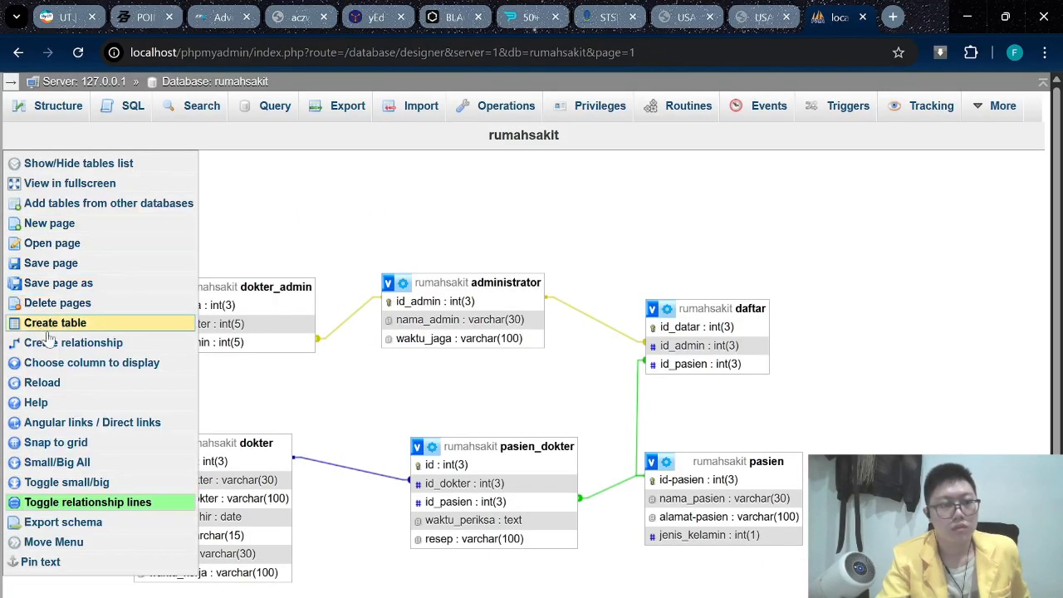
{"action": "left_click", "coordinate": [14, 341]}
{"action": "left_click", "coordinate": [221, 465]}
{"action": "left_click", "coordinate": [218, 341]}
{"action": "left_click", "coordinate": [767, 383]}
{"action": "left_click", "coordinate": [763, 442]}
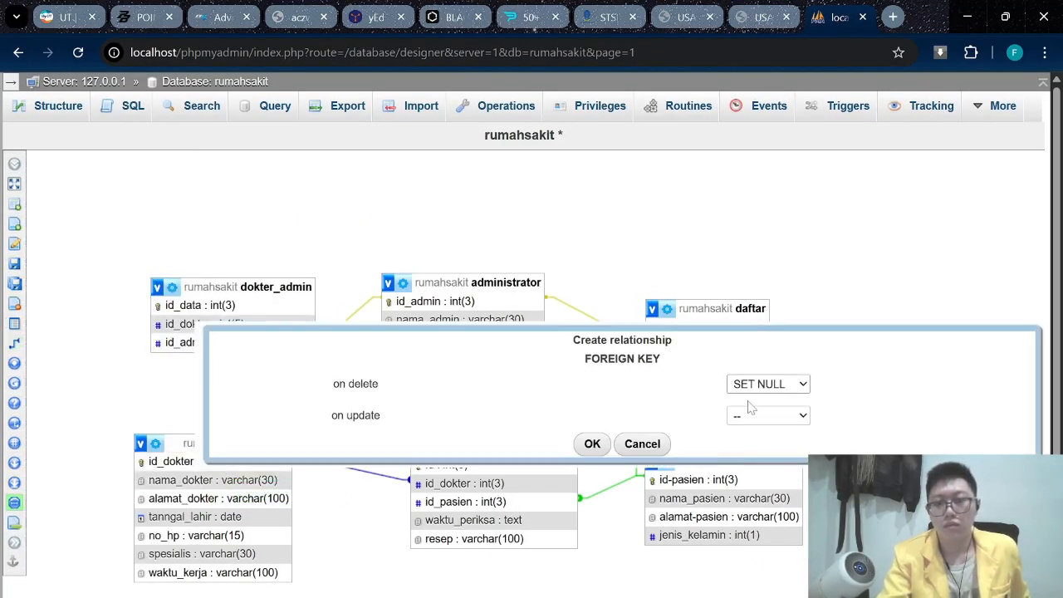
{"action": "left_click", "coordinate": [768, 384]}
{"action": "left_click", "coordinate": [762, 423]}
{"action": "left_click", "coordinate": [764, 415]}
{"action": "left_click", "coordinate": [761, 453]}
{"action": "left_click", "coordinate": [591, 443]}
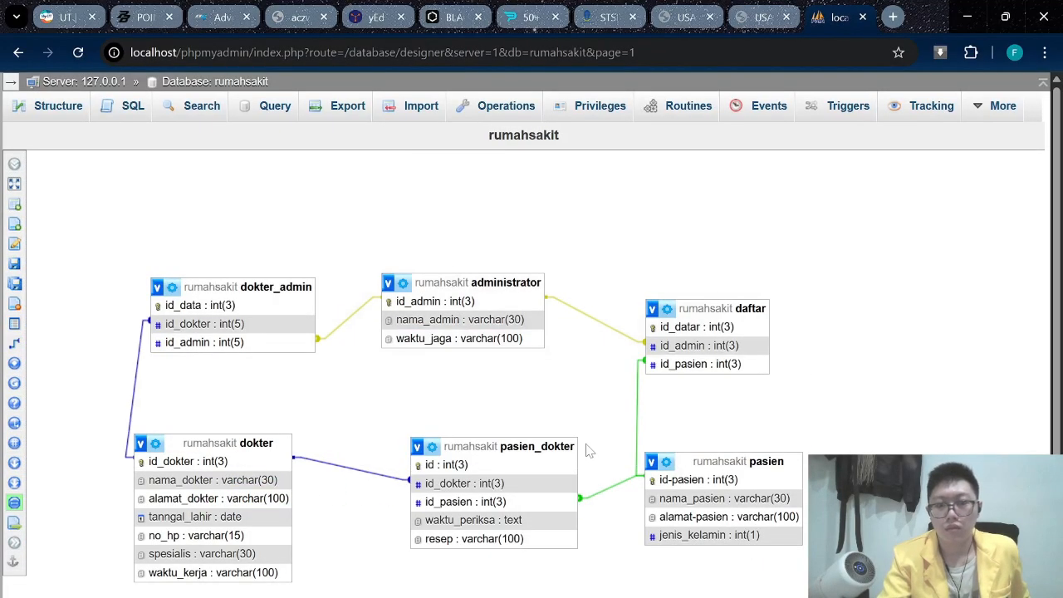
{"action": "left_click", "coordinate": [670, 10]}
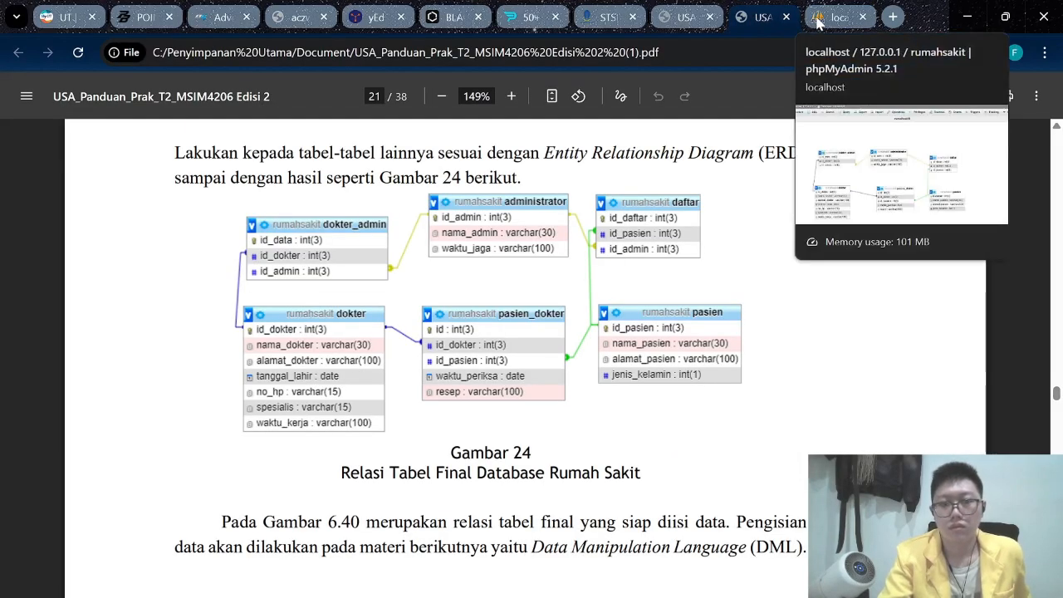
{"action": "left_click", "coordinate": [834, 17]}
Read Tabel Pasien under B.3 Data Manipulation Language, then return to the designer.
{"action": "left_click", "coordinate": [752, 17]}
{"action": "scroll", "coordinate": [822, 125], "scroll_direction": "down", "scroll_amount": 2}
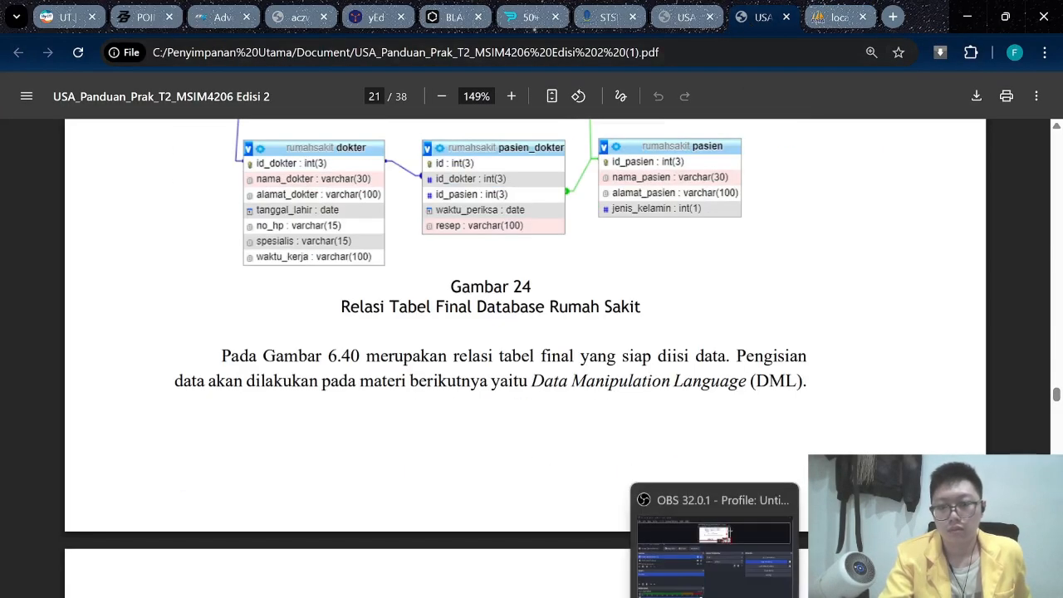
{"action": "left_click", "coordinate": [818, 19]}
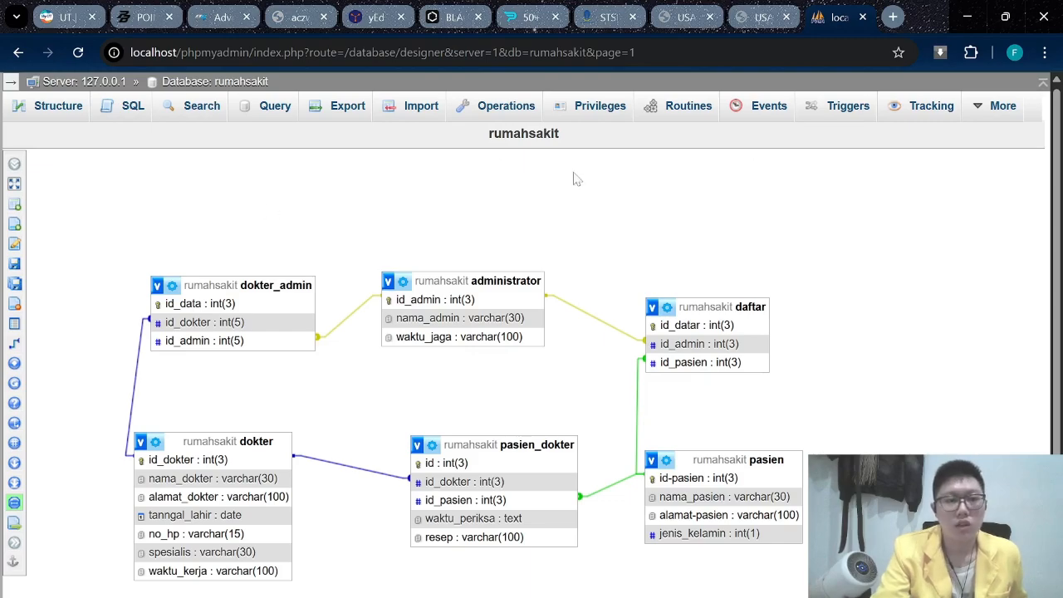
{"action": "left_click", "coordinate": [764, 14]}
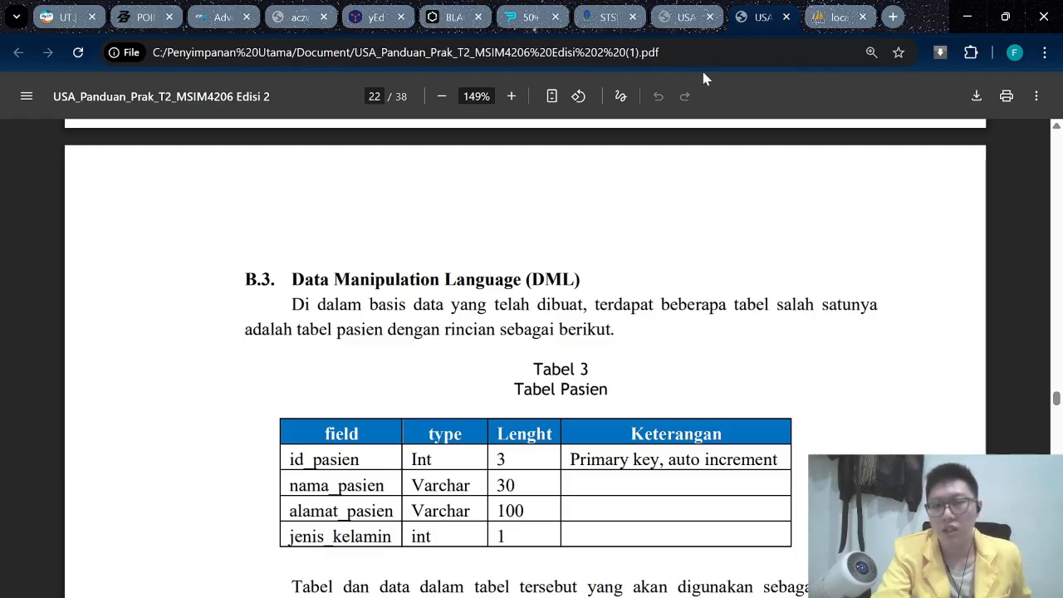
{"action": "left_click", "coordinate": [834, 17]}
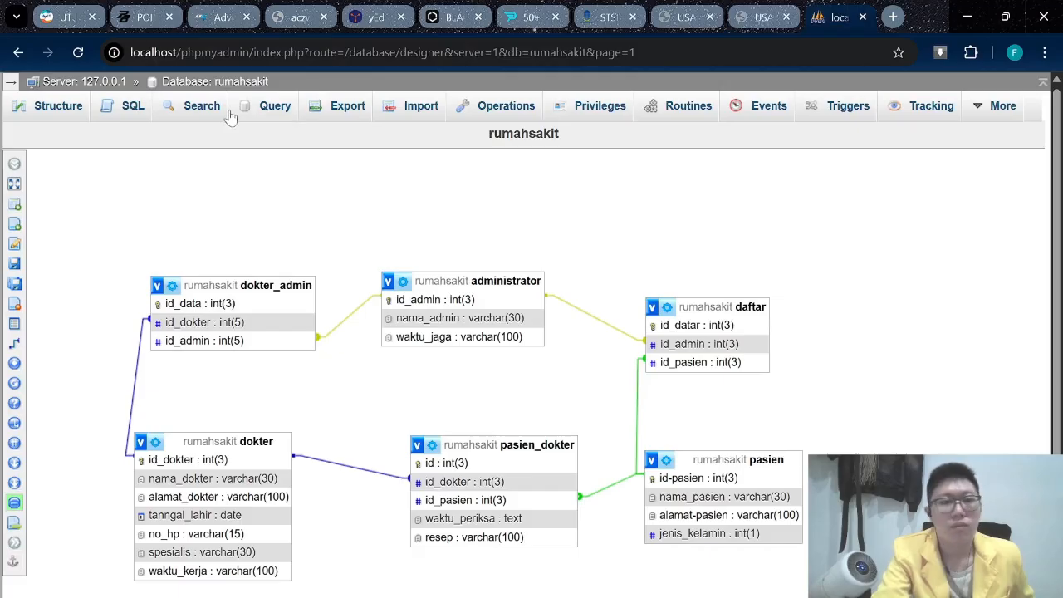
Open the pasien insert form and enter the patient's full name and address.
{"action": "left_click", "coordinate": [214, 81]}
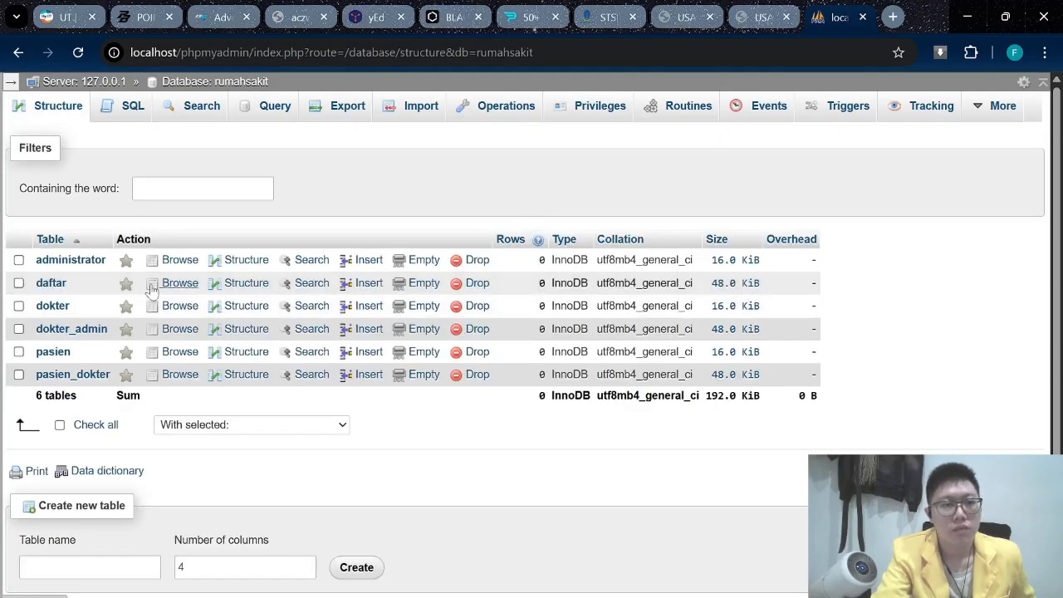
{"action": "left_click", "coordinate": [55, 353]}
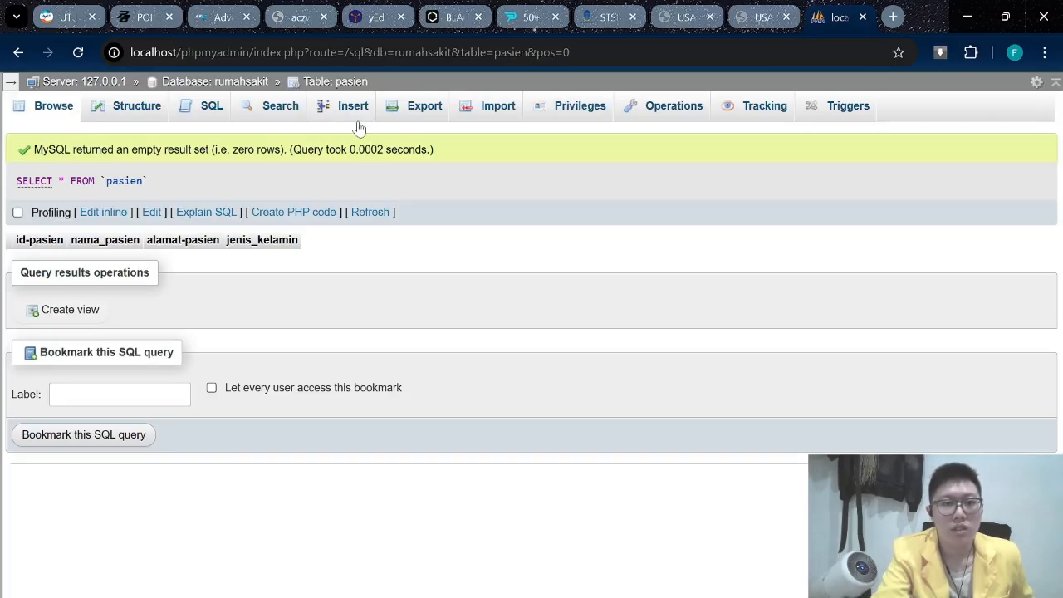
{"action": "left_click", "coordinate": [326, 110]}
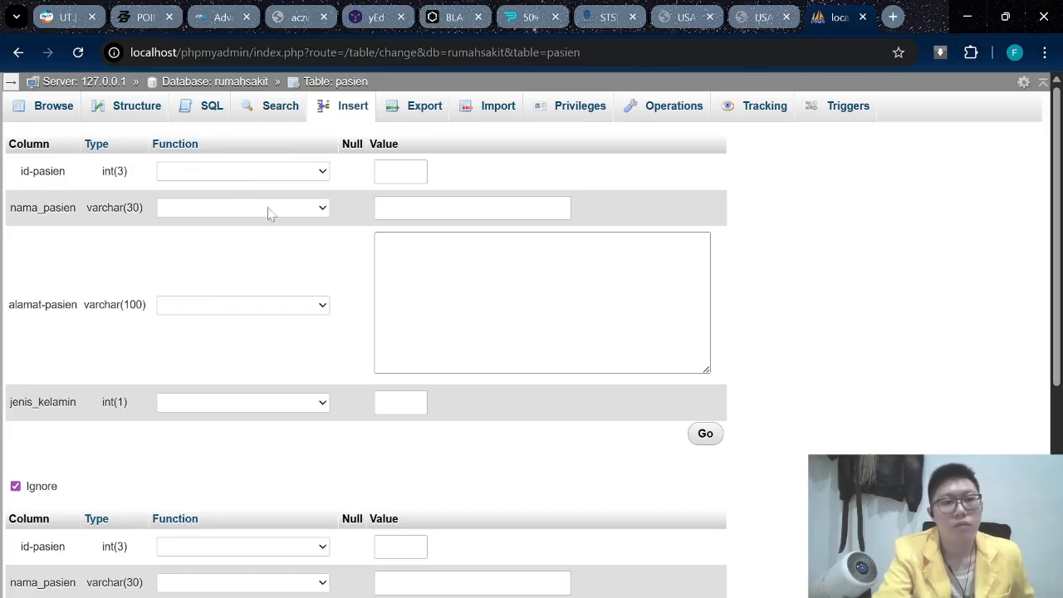
{"action": "left_click", "coordinate": [390, 208]}
{"action": "key", "text": "Tab"}
{"action": "key", "text": "Caps_Lock"}
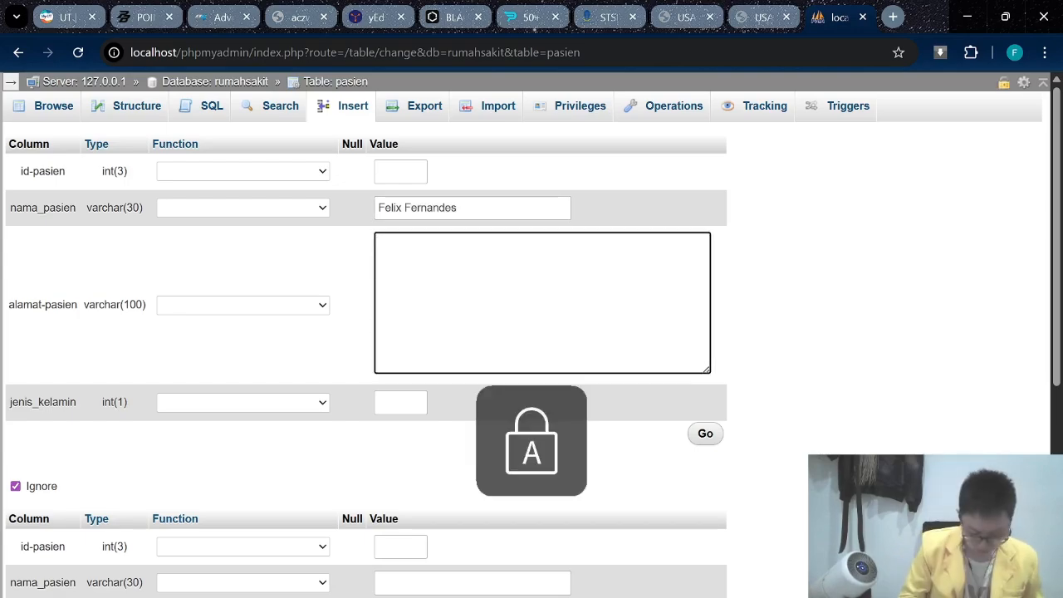
{"action": "type", "text": "T"}
{"action": "key", "text": "Caps_Lock"}
{"action": "type", "text": "angerea"}
Enter L for jenis_kelamin and attempt to insert the row.
{"action": "key", "text": "Tab"}
{"action": "key", "text": "Caps_Lock"}
{"action": "type", "text": "L"}
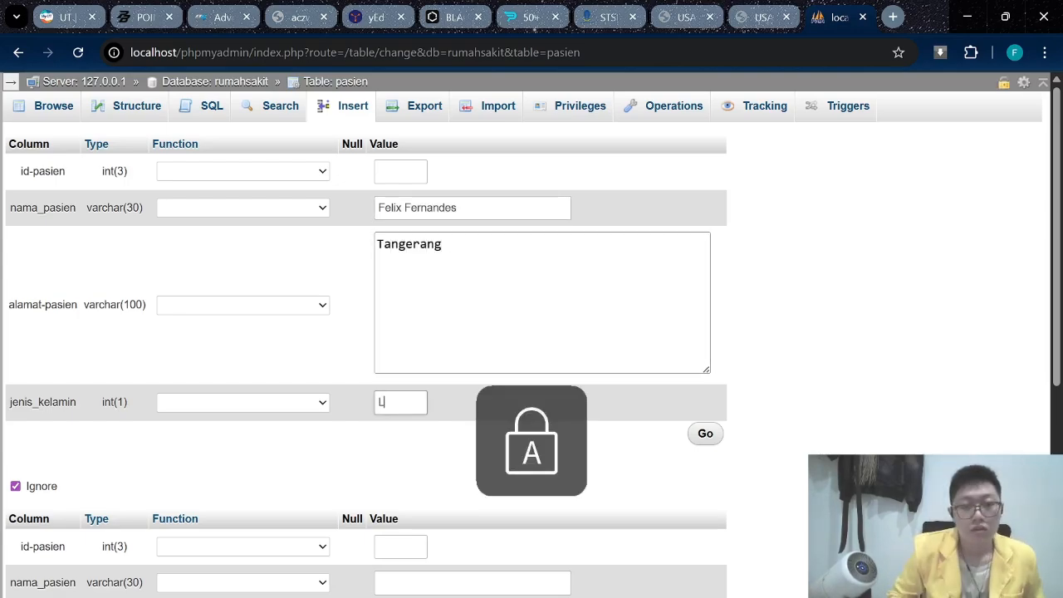
{"action": "key", "text": "Caps_Lock"}
{"action": "scroll", "coordinate": [916, 418], "scroll_direction": "down", "scroll_amount": 5}
{"action": "scroll", "coordinate": [498, 445], "scroll_direction": "up", "scroll_amount": 5}
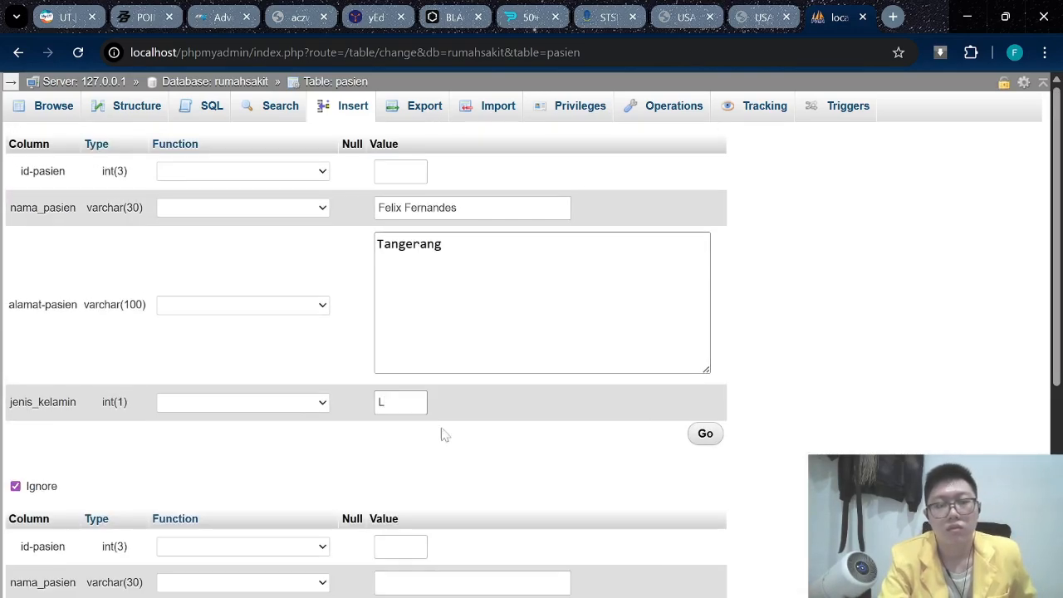
{"action": "left_click", "coordinate": [712, 434]}
Abandon the rejected insert form and reopen the pasien table.
{"action": "left_click", "coordinate": [323, 402]}
{"action": "left_click", "coordinate": [323, 402]}
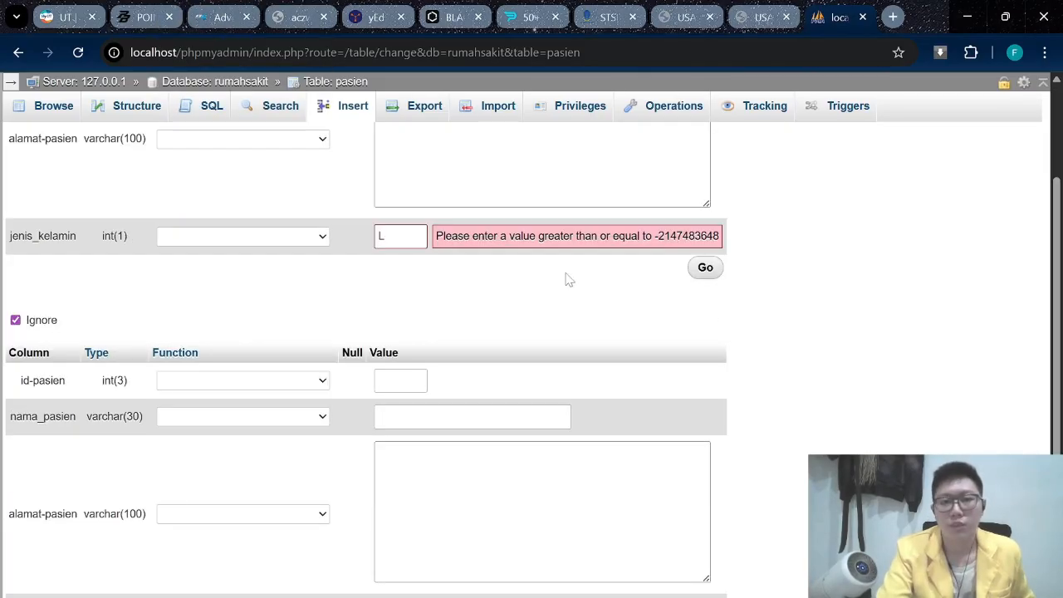
{"action": "left_click", "coordinate": [231, 83]}
{"action": "left_click", "coordinate": [577, 177]}
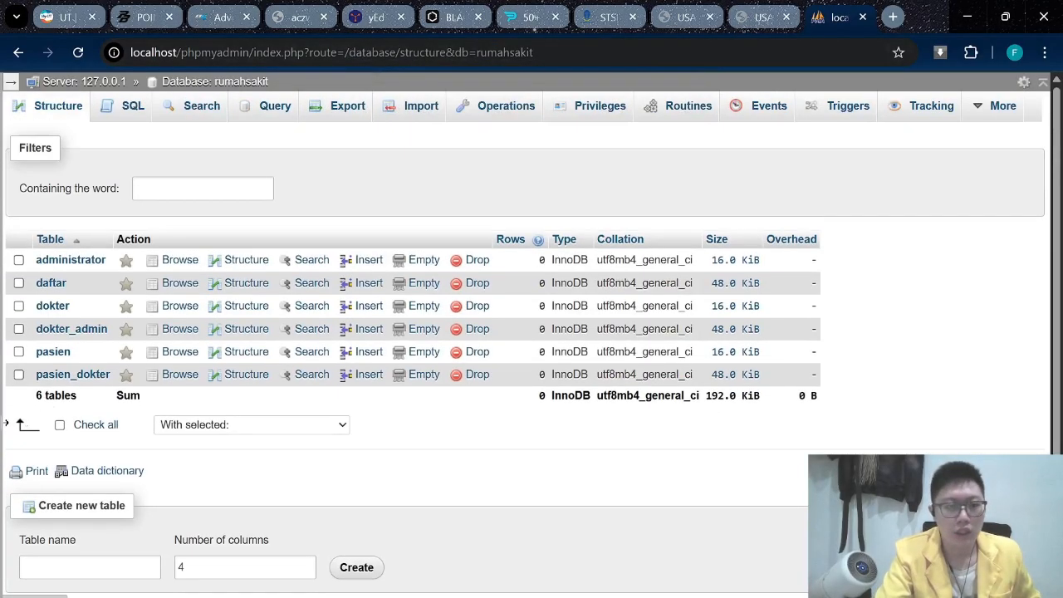
{"action": "left_click", "coordinate": [49, 352]}
Add column jenis_penyakit as VARCHAR length 100 in pasien's structure and save.
{"action": "left_click", "coordinate": [135, 105]}
{"action": "left_click", "coordinate": [417, 390]}
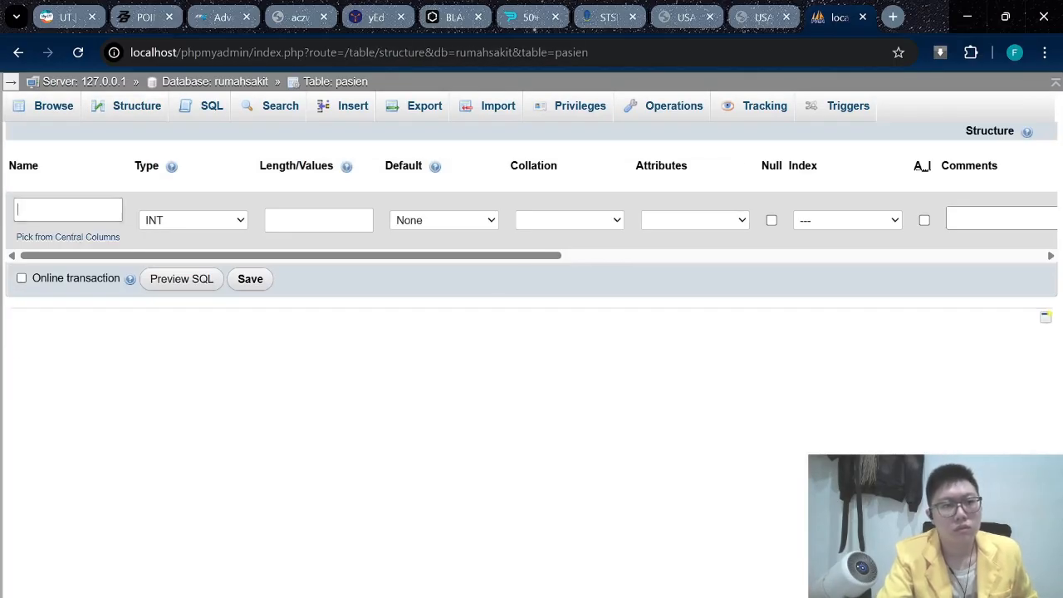
{"action": "type", "text": "jenis_penyakit"}
{"action": "key", "text": "Tab"}
{"action": "key", "text": "v"}
{"action": "key", "text": "Tab"}
{"action": "type", "text": "100"}
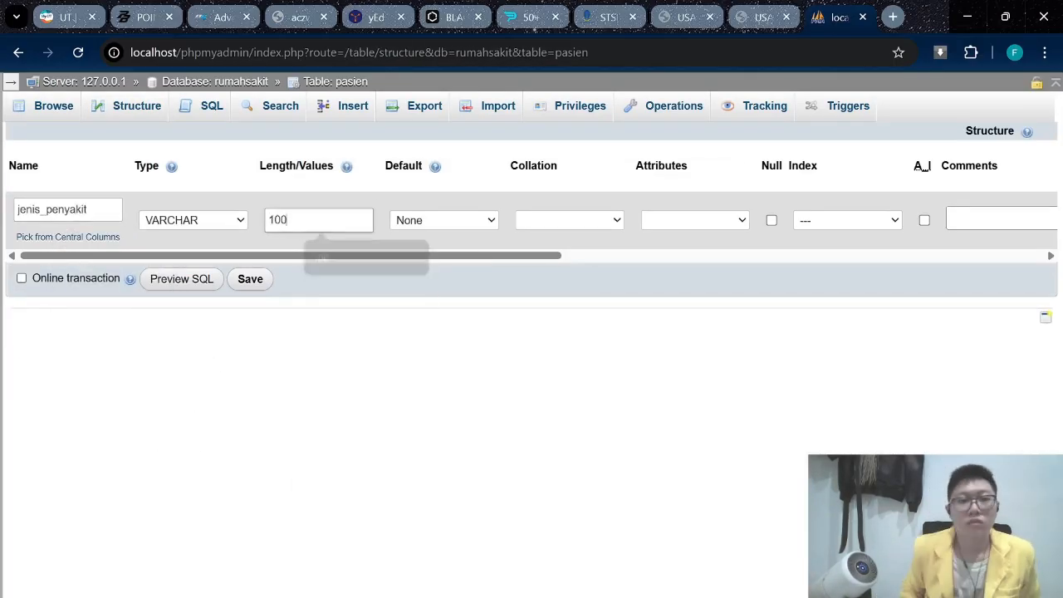
{"action": "left_click", "coordinate": [250, 279]}
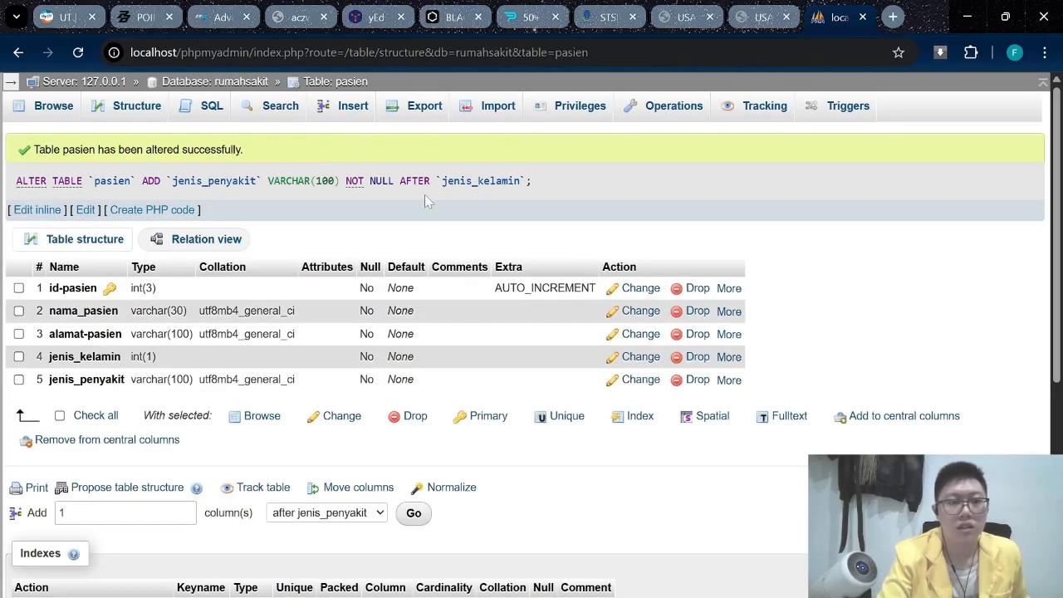
{"action": "left_click", "coordinate": [344, 110]}
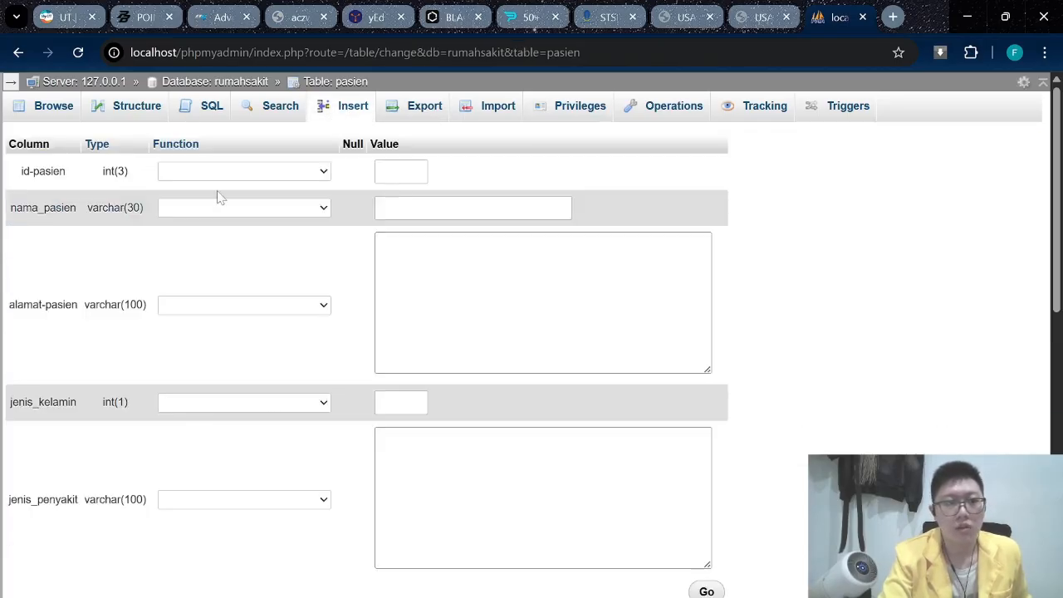
Enter the patient's full name and the address Tangerang in the new pasien row.
{"action": "left_click", "coordinate": [499, 210]}
{"action": "key", "text": "Tab"}
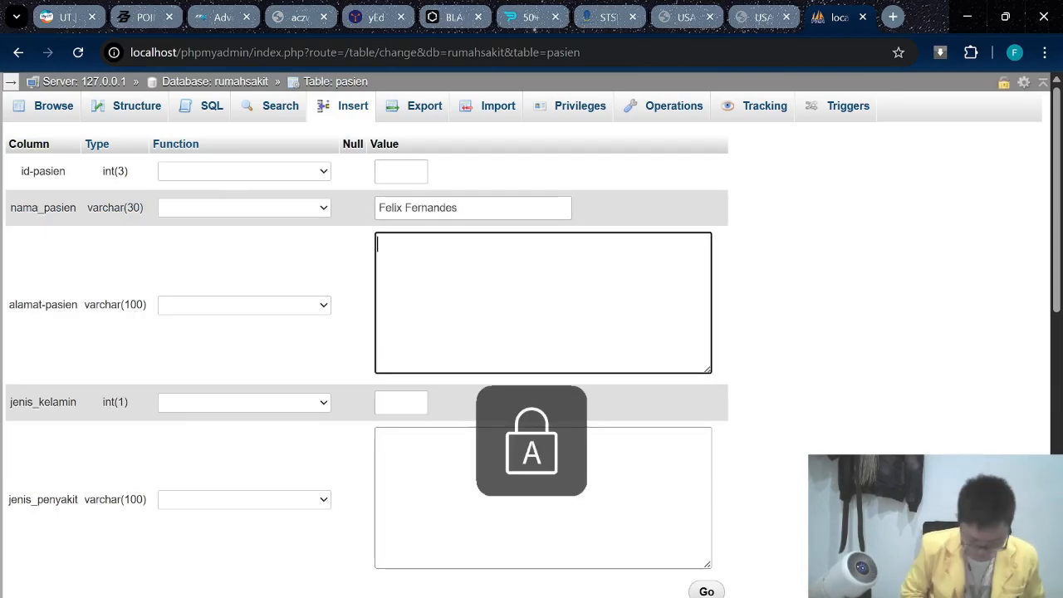
{"action": "type", "text": "Tangernag"}
{"action": "key", "text": "BackSpace"}
{"action": "key", "text": "BackSpace"}
{"action": "key", "text": "BackSpace"}
{"action": "type", "text": "amg"}
Set jenis_kelamin to 1 and jenis_penyakit to Flu, then submit the row.
{"action": "key", "text": "Tab"}
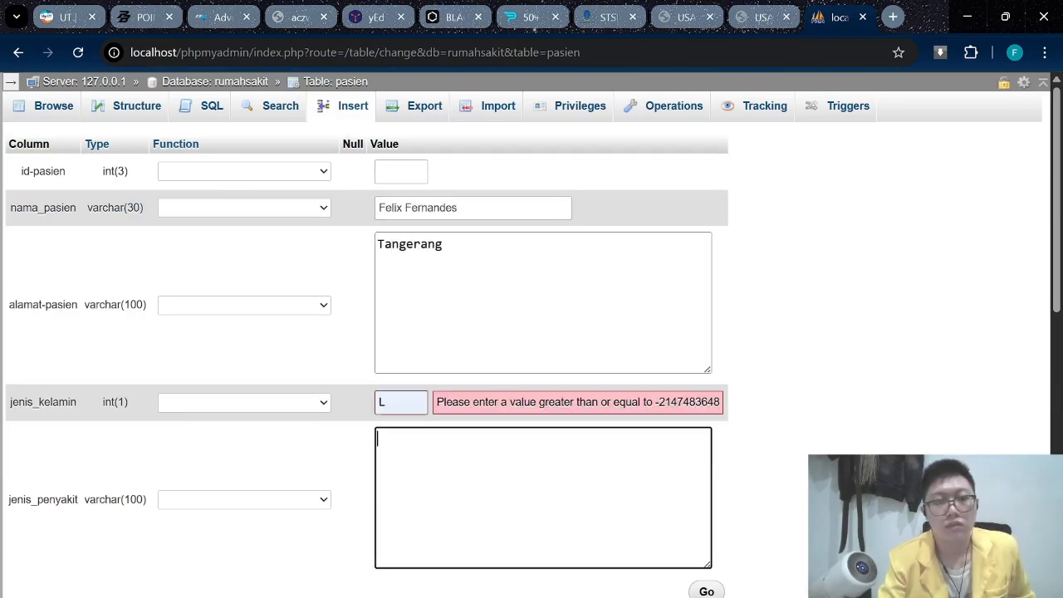
{"action": "type", "text": "1"}
{"action": "key", "text": "Tab"}
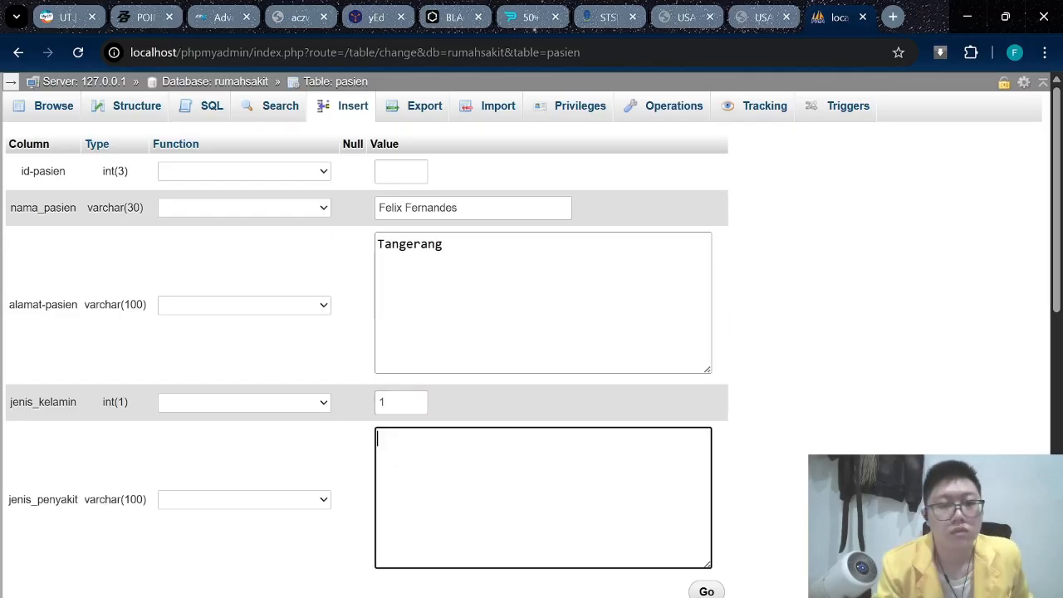
{"action": "left_click", "coordinate": [412, 417]}
{"action": "left_click", "coordinate": [405, 407]}
{"action": "left_click", "coordinate": [207, 403]}
{"action": "left_click", "coordinate": [324, 455]}
{"action": "left_click", "coordinate": [389, 452]}
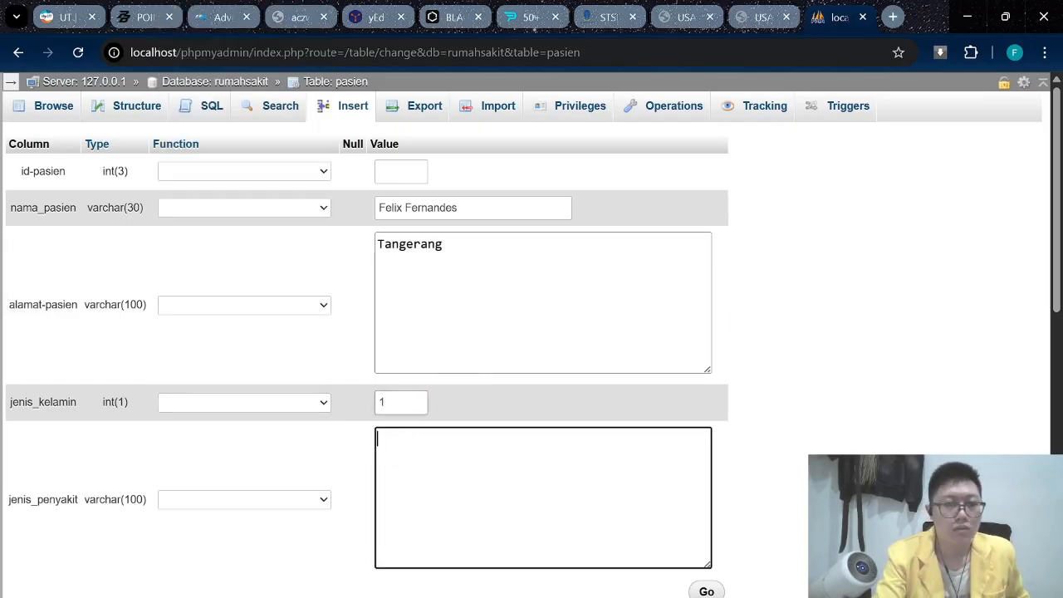
{"action": "left_click", "coordinate": [400, 404]}
{"action": "key", "text": "BackSpace"}
{"action": "key", "text": "Caps_Lock"}
{"action": "key", "text": "Caps_Lock"}
{"action": "type", "text": "1"}
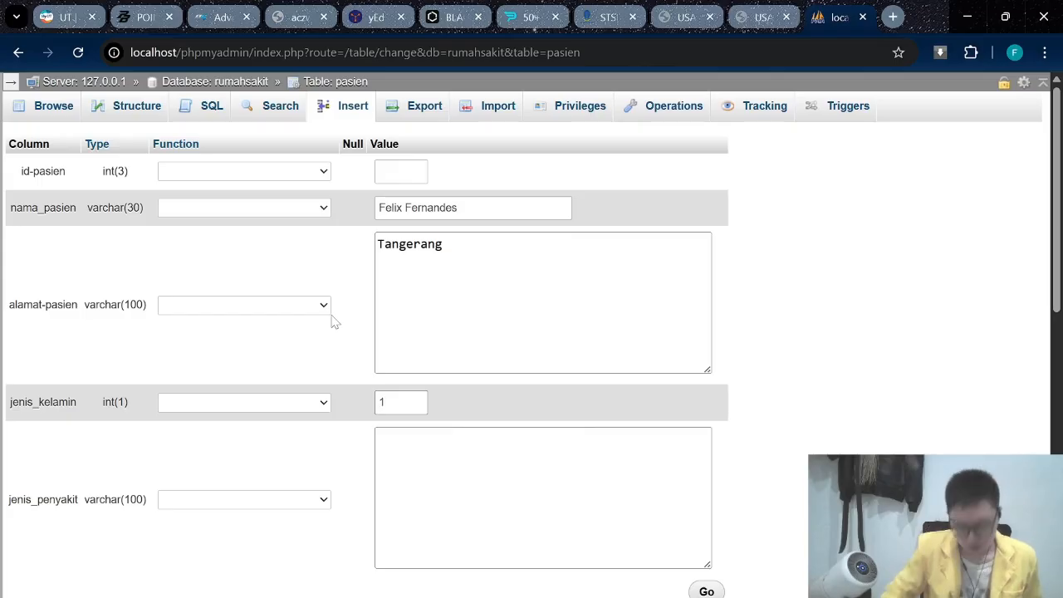
{"action": "key", "text": "Tab"}
{"action": "key", "text": "Caps_Lock"}
{"action": "type", "text": "f"}
{"action": "key", "text": "Caps_Lock"}
{"action": "type", "text": "LU"}
{"action": "key", "text": "BackSpace"}
{"action": "key", "text": "BackSpace"}
{"action": "key", "text": "BackSpace"}
{"action": "key", "text": "Caps_Lock"}
{"action": "type", "text": "Flu"}
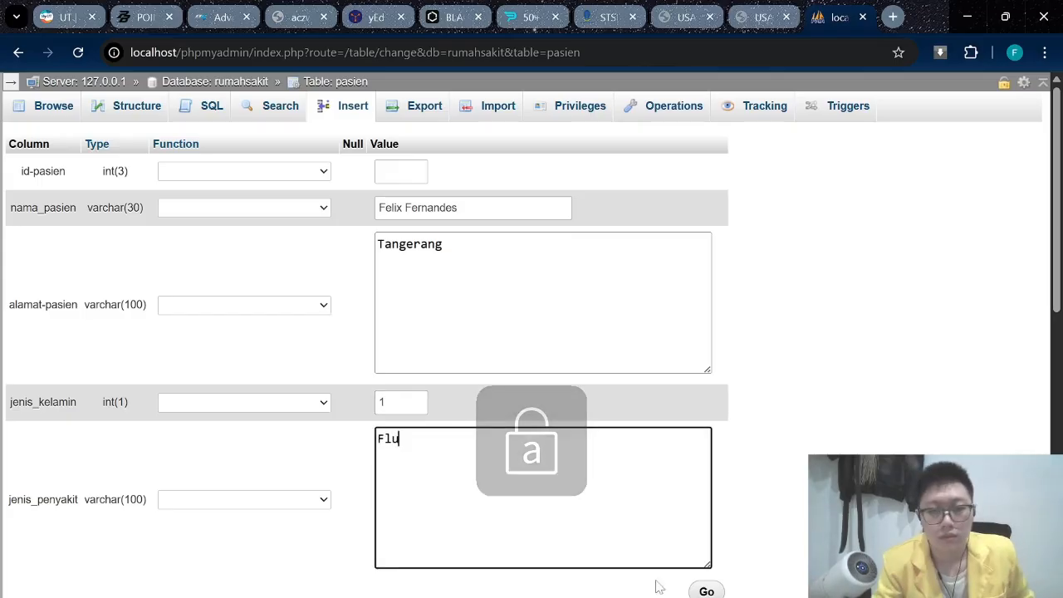
{"action": "left_click", "coordinate": [704, 591]}
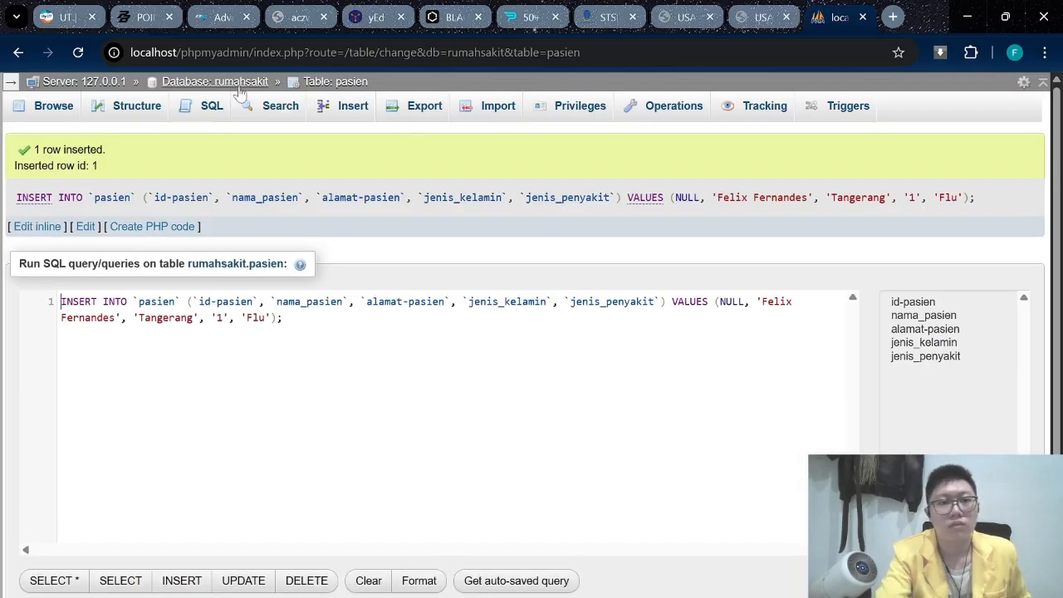
Check the stored row, then enter the second patient's name in a new insert form.
{"action": "left_click", "coordinate": [334, 81]}
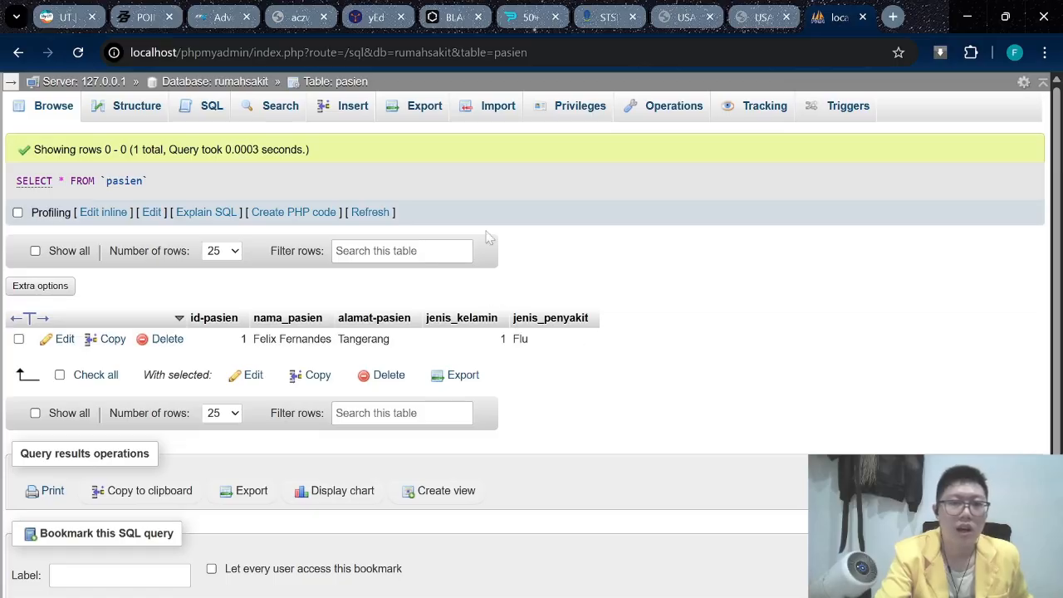
{"action": "left_click", "coordinate": [353, 109]}
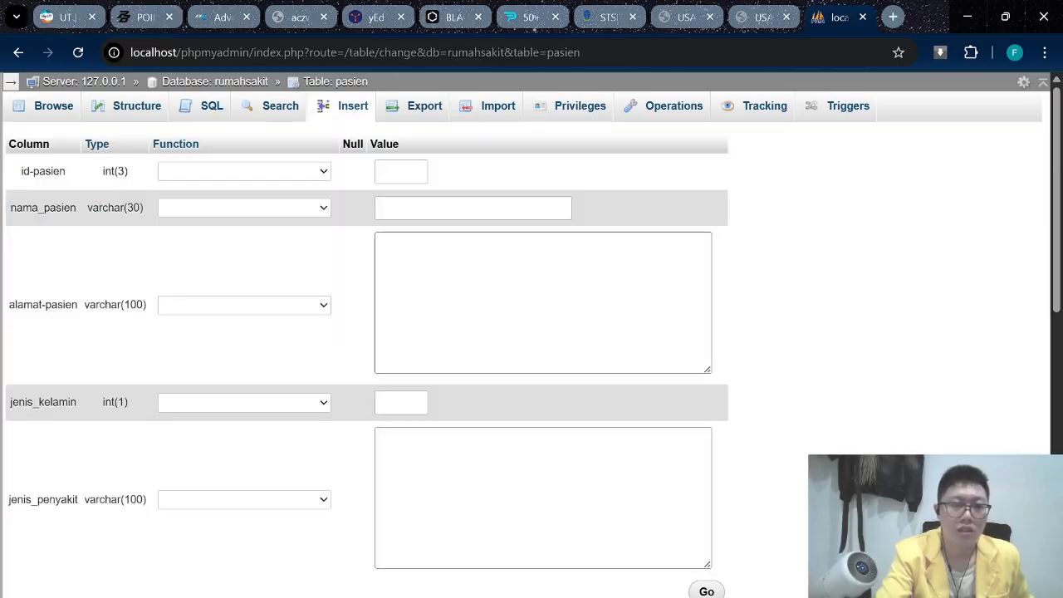
{"action": "left_click", "coordinate": [414, 173]}
{"action": "left_click", "coordinate": [444, 207]}
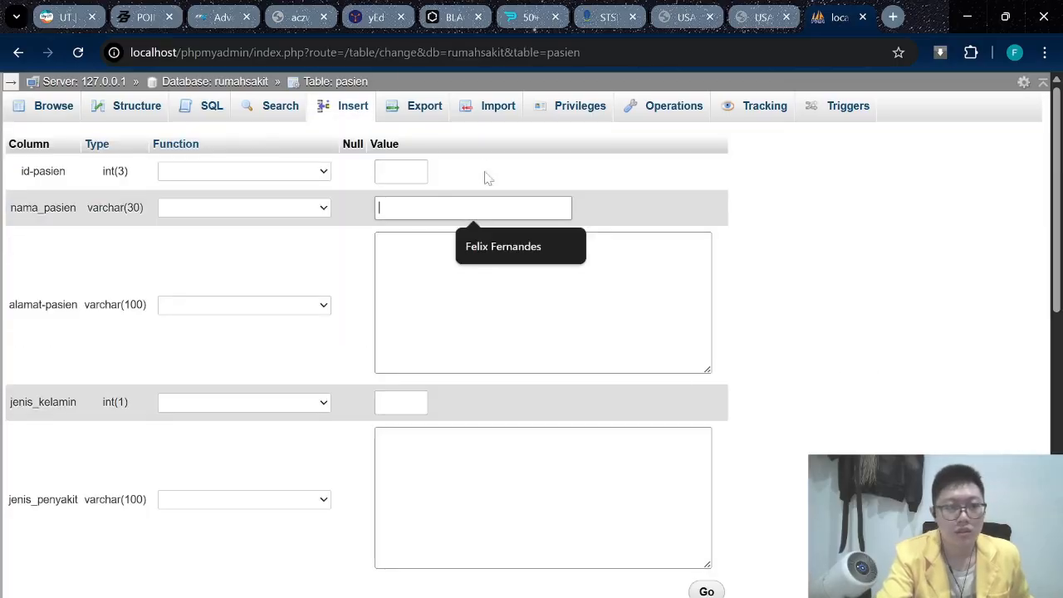
{"action": "key", "text": "Caps_Lock"}
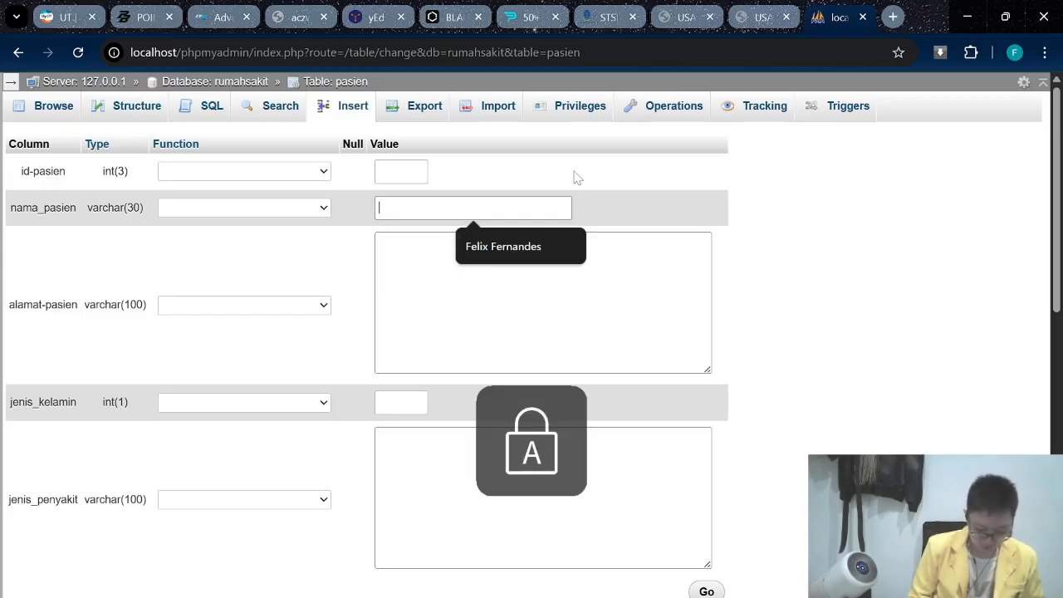
{"action": "type", "text": "D"}
{"action": "key", "text": "Caps_Lock"}
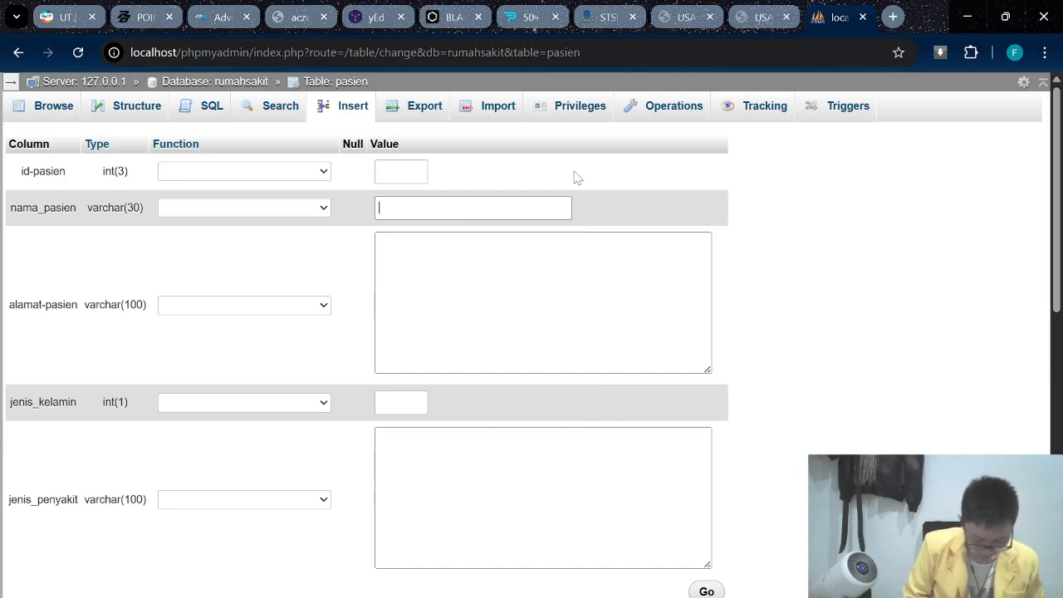
{"action": "type", "text": "B"}
{"action": "key", "text": "Caps_Lock"}
{"action": "type", "text": "ry"}
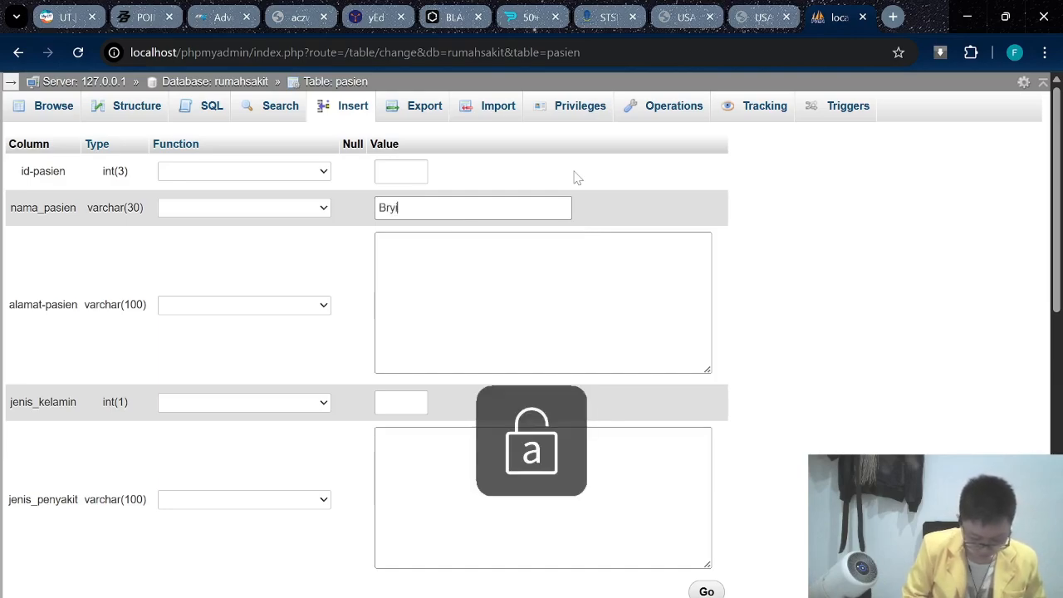
{"action": "type", "text": "ian"}
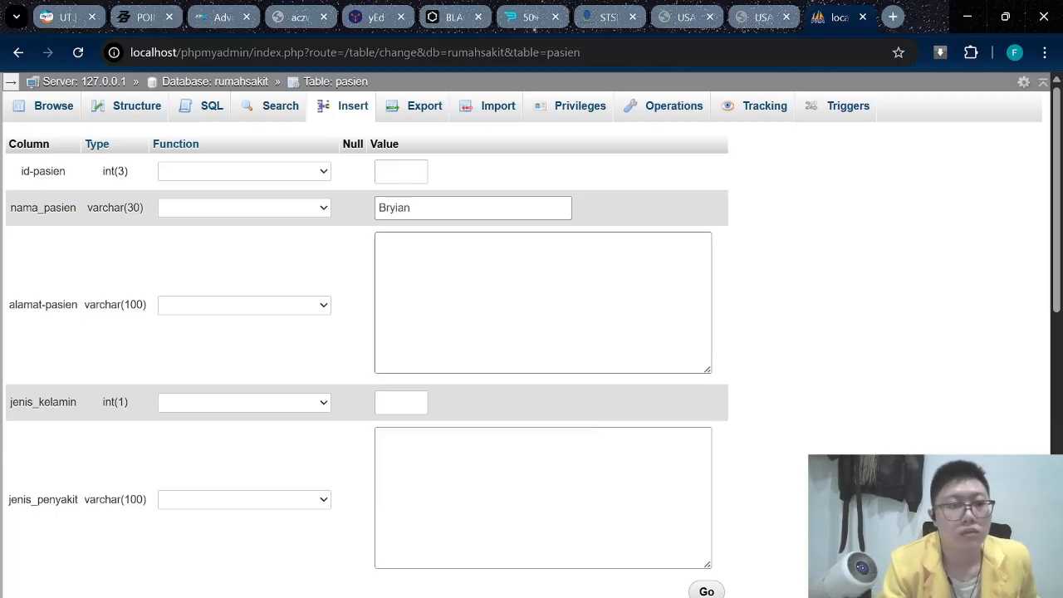
Fill in address Jakarta, jenis_kelamin 1 and jenis_penyakit Batuk, and submit the row.
{"action": "key", "text": "Tab"}
{"action": "key", "text": "Caps_Lock"}
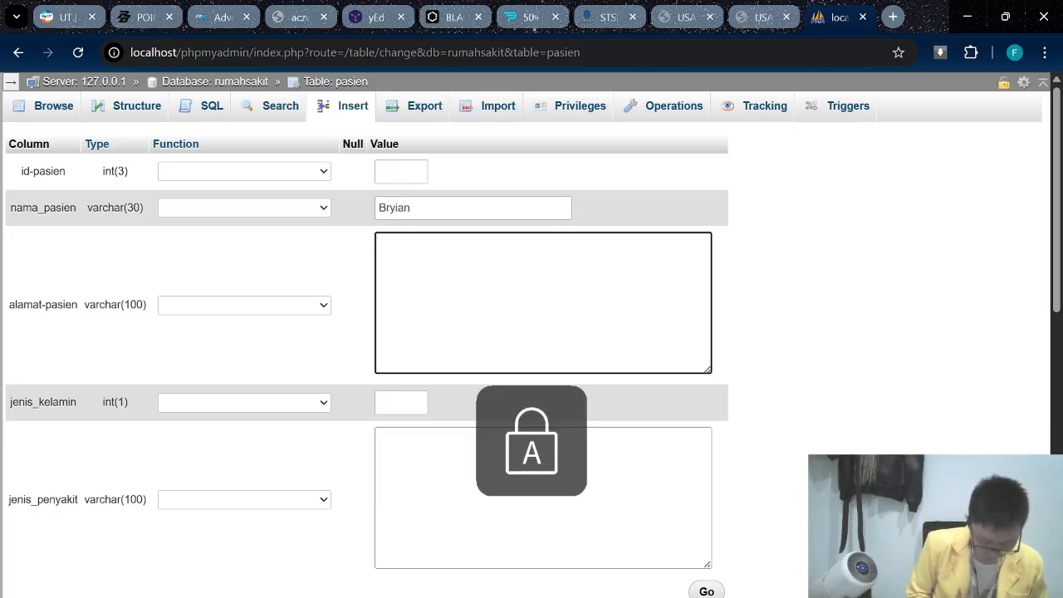
{"action": "type", "text": "J"}
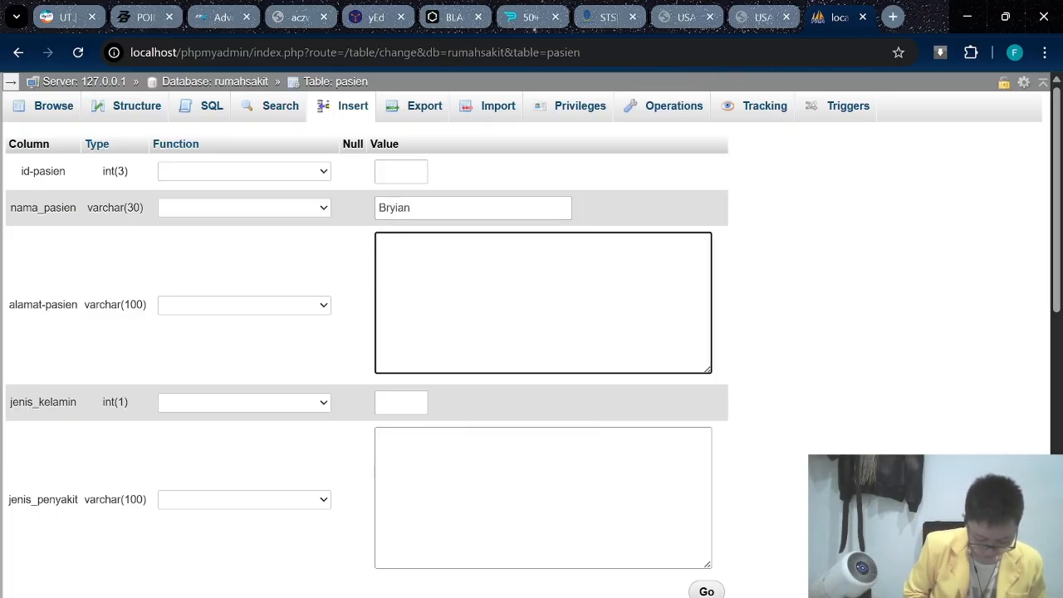
{"action": "type", "text": "J"}
{"action": "key", "text": "Caps_Lock"}
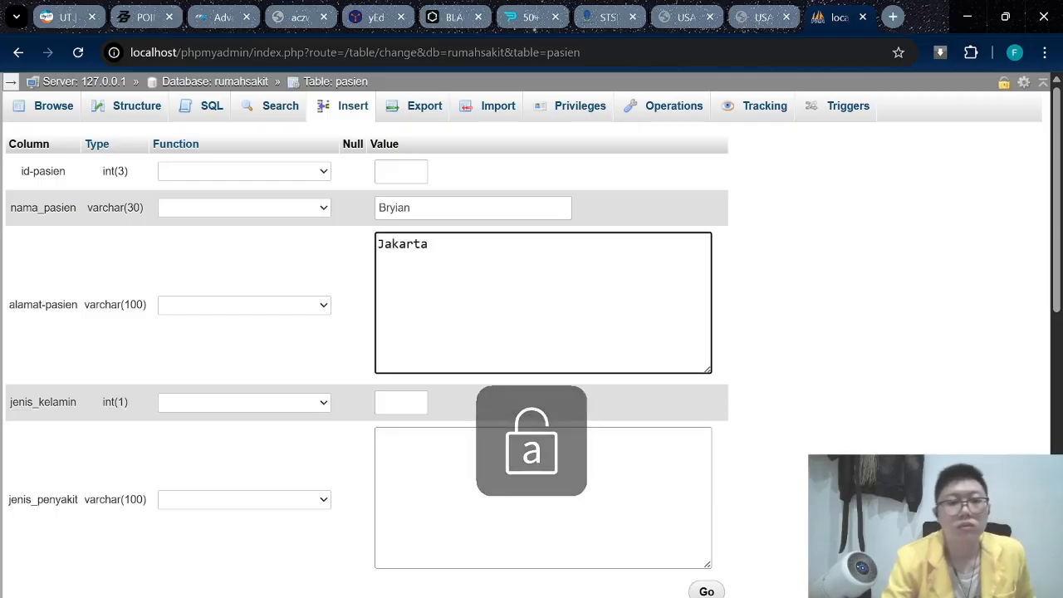
{"action": "key", "text": "Tab"}
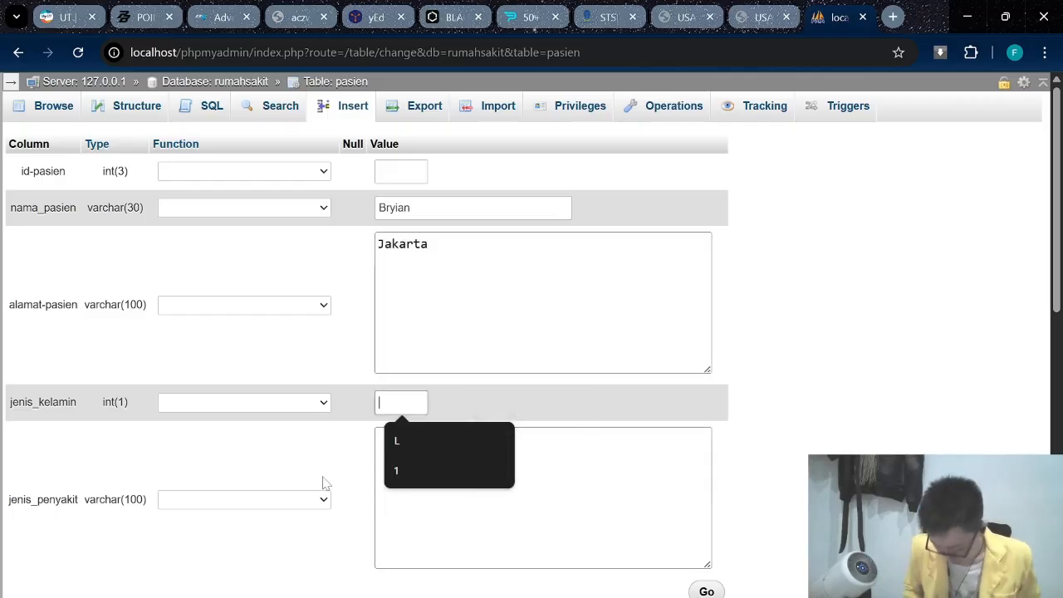
{"action": "type", "text": "1"}
{"action": "key", "text": "Tab"}
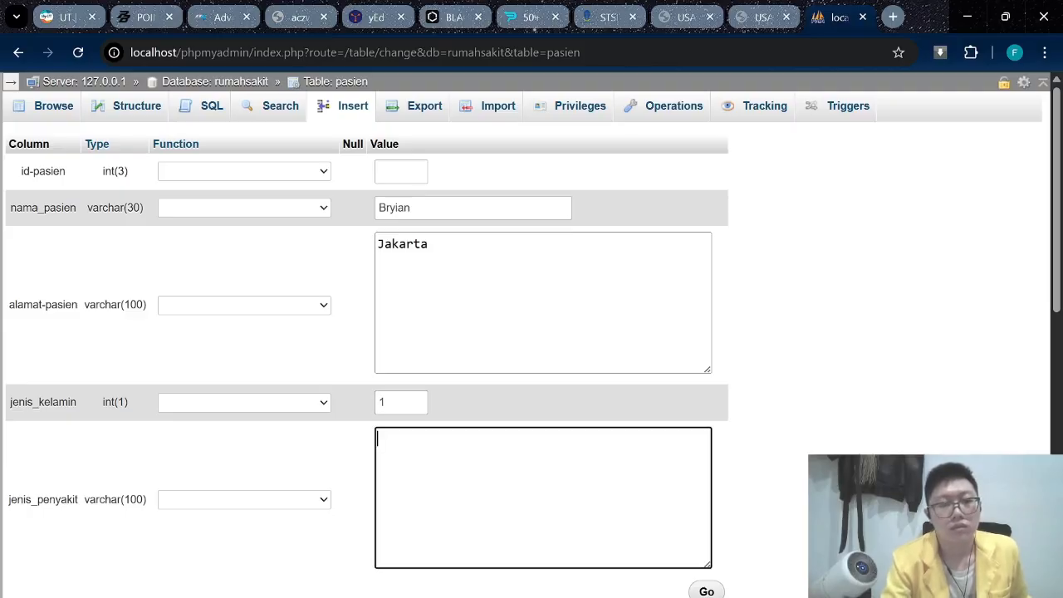
{"action": "key", "text": "Caps_Lock"}
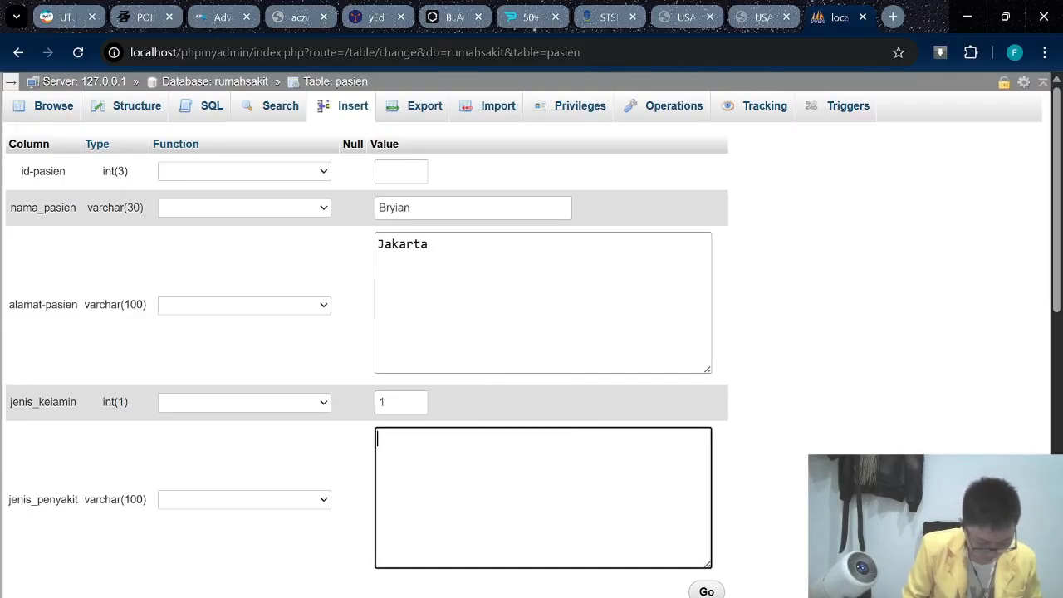
{"action": "key", "text": "Caps_Lock"}
{"action": "type", "text": "Bat"}
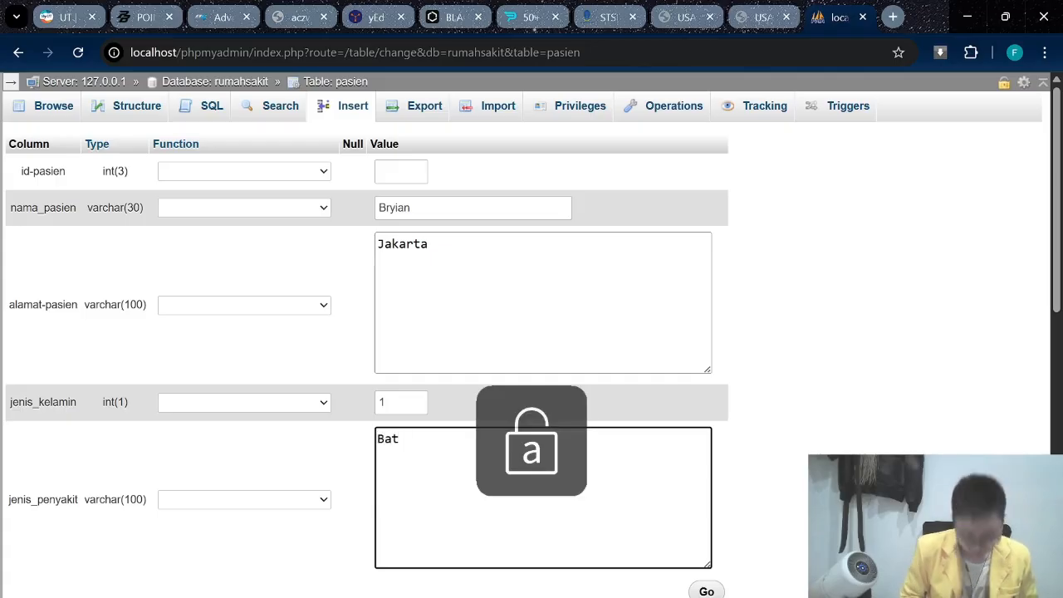
{"action": "type", "text": "uk"}
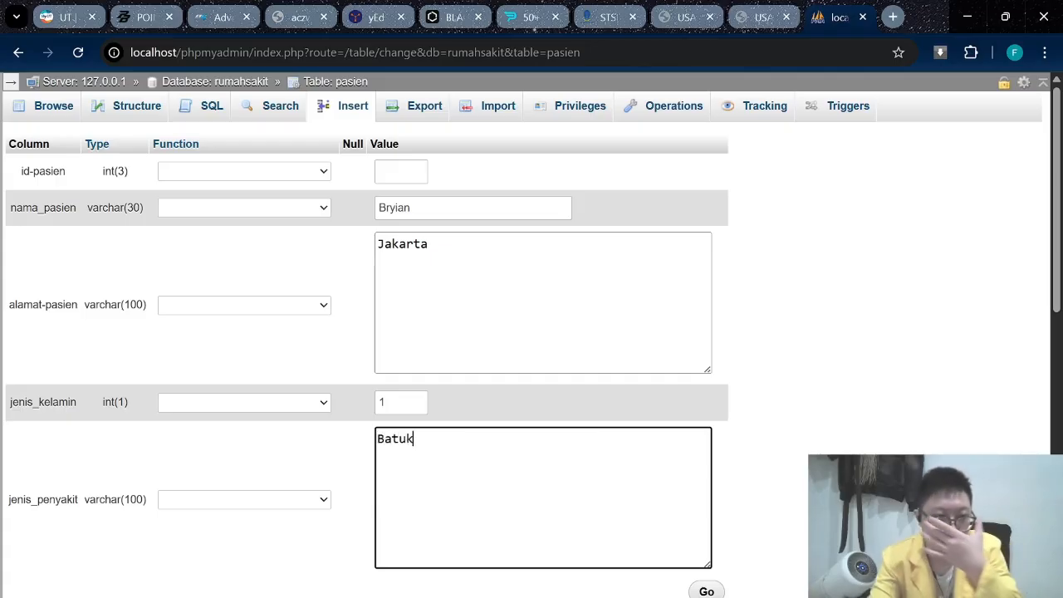
{"action": "left_click", "coordinate": [716, 591]}
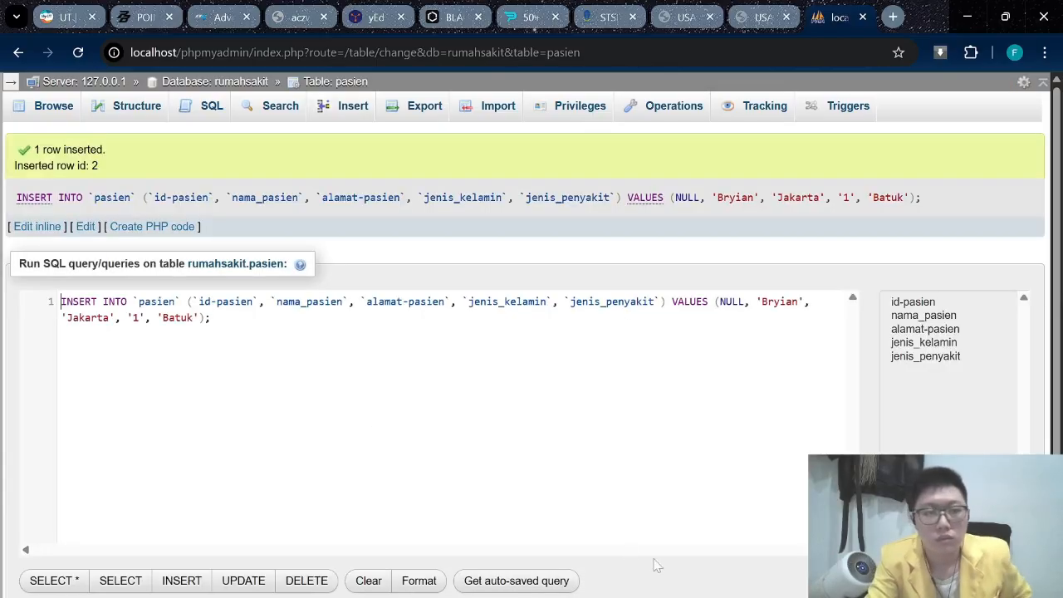
Tick pasien row id 2 in the table listing and load it into the edit form.
{"action": "left_click", "coordinate": [352, 84]}
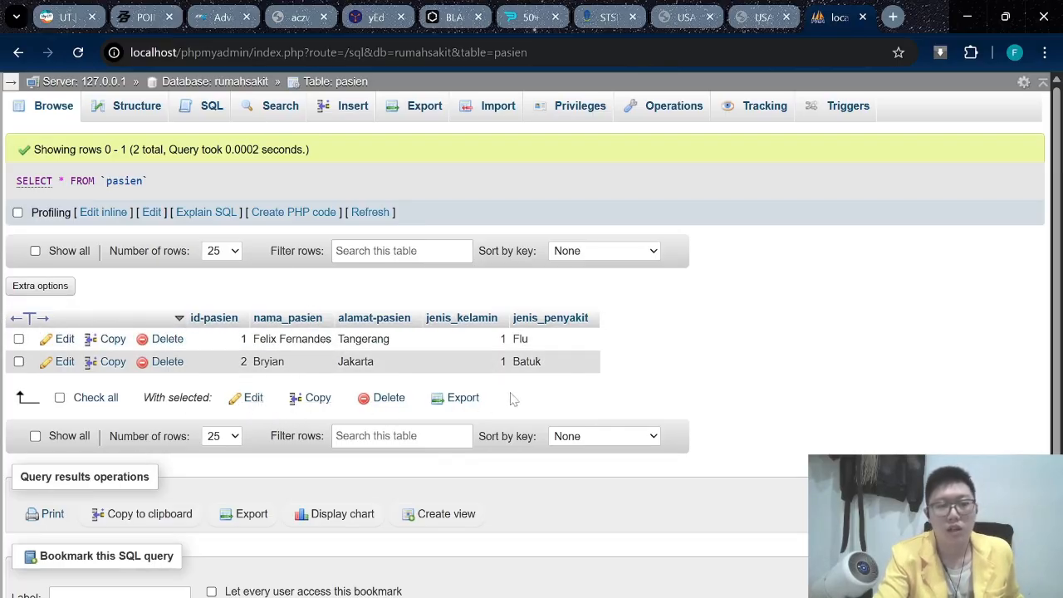
{"action": "left_click", "coordinate": [256, 400]}
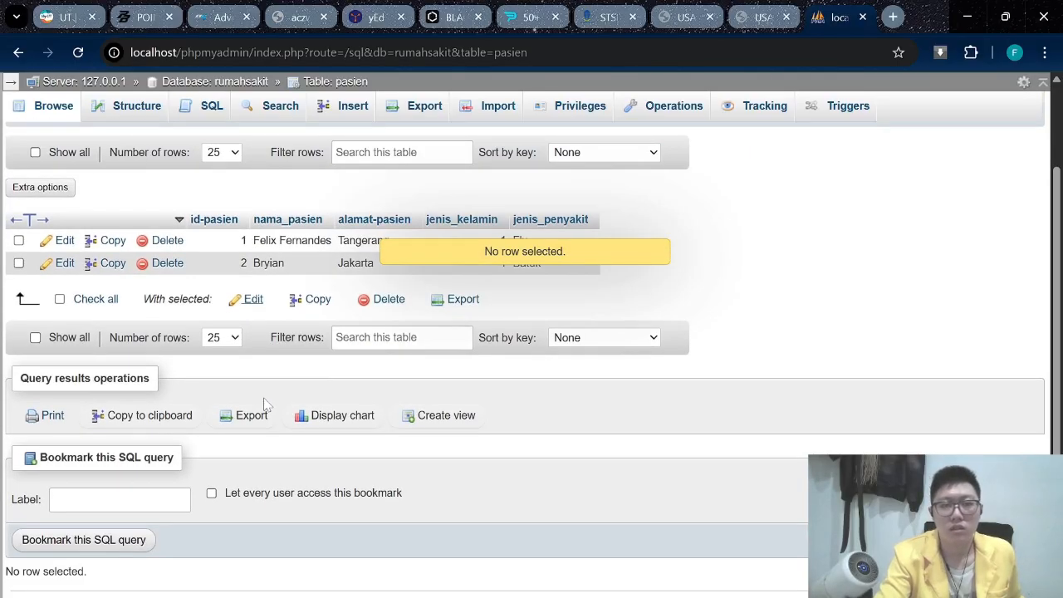
{"action": "left_click", "coordinate": [18, 262]}
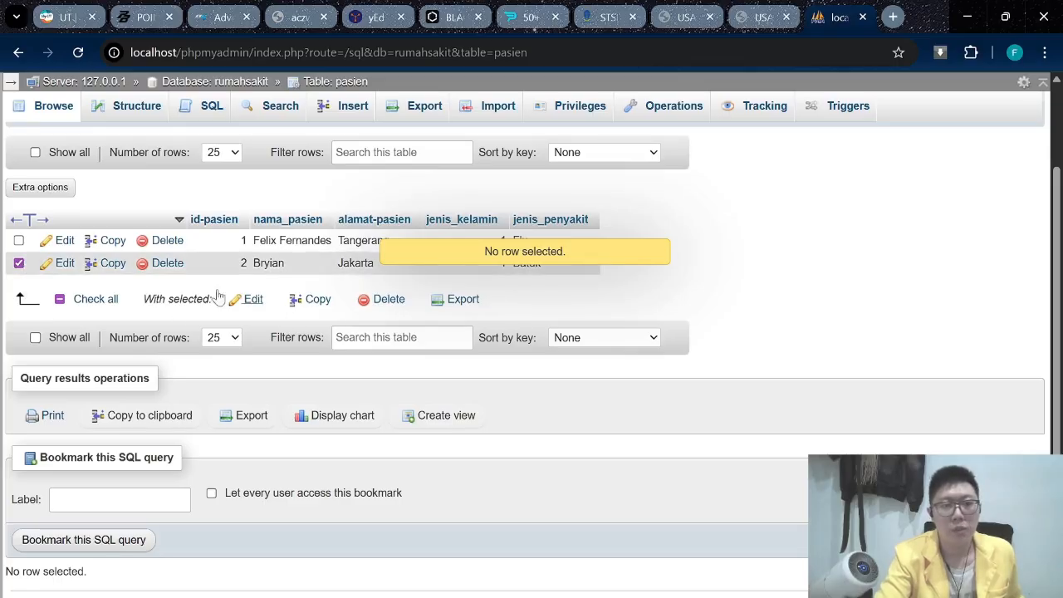
{"action": "left_click", "coordinate": [247, 303]}
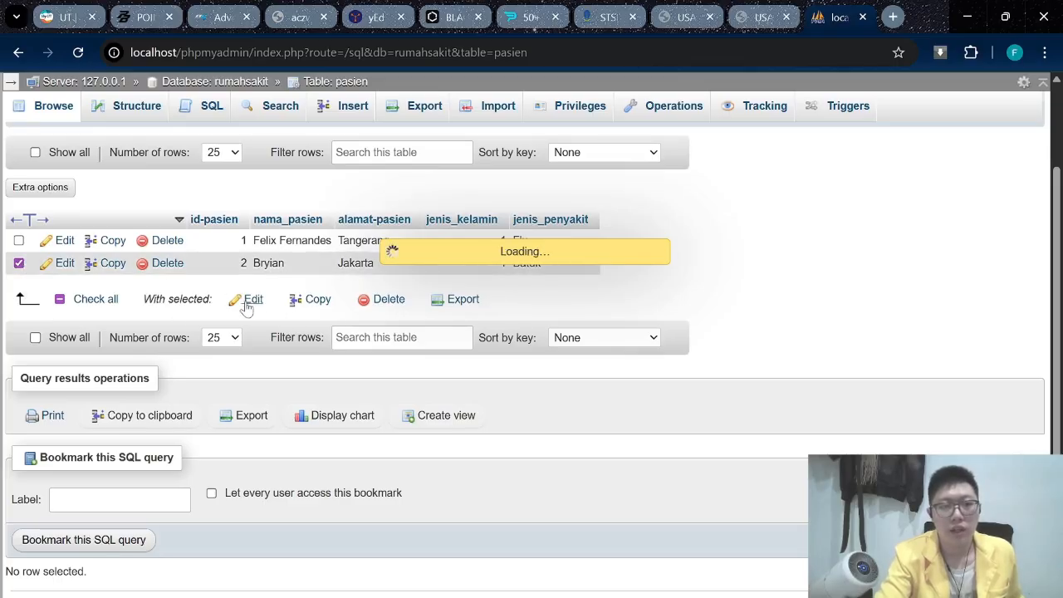
{"action": "left_click", "coordinate": [420, 208]}
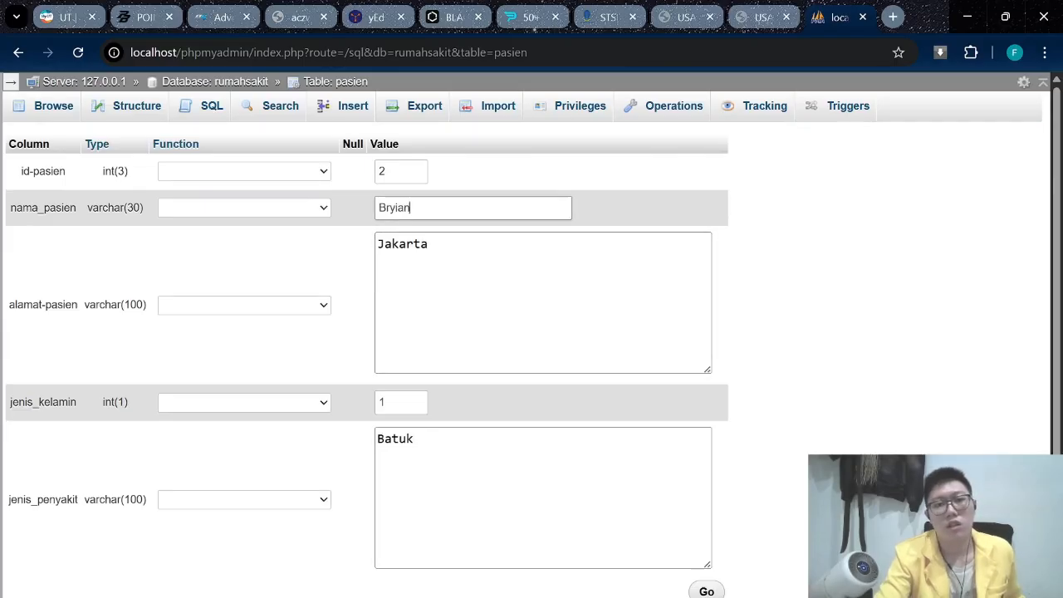
Replace the patient name with the new name and change the address to Bogor.
{"action": "key", "text": "BackSpace"}
{"action": "key", "text": "BackSpace"}
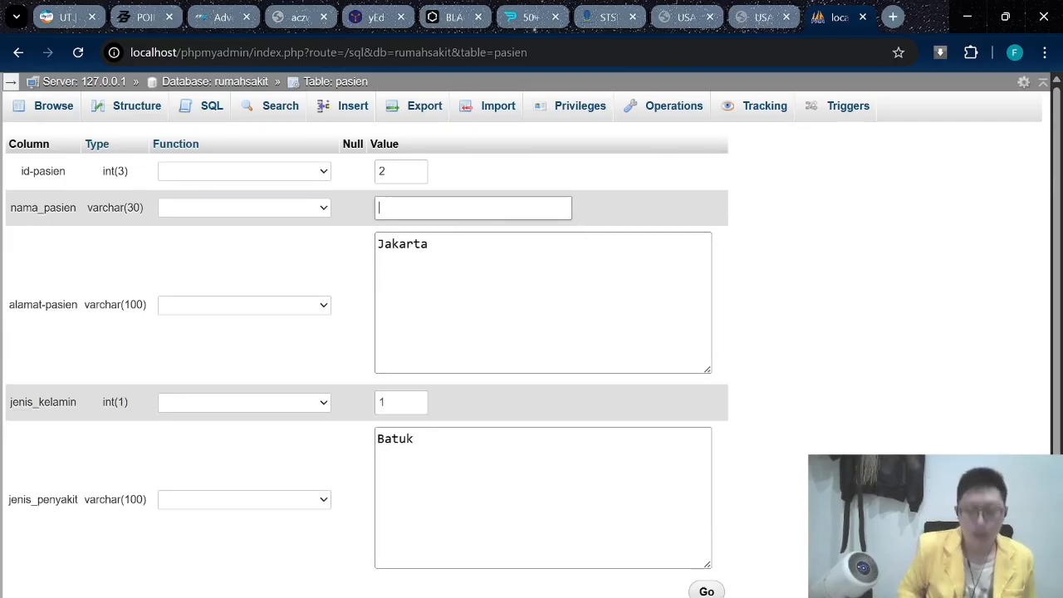
{"action": "key", "text": "Caps_Lock"}
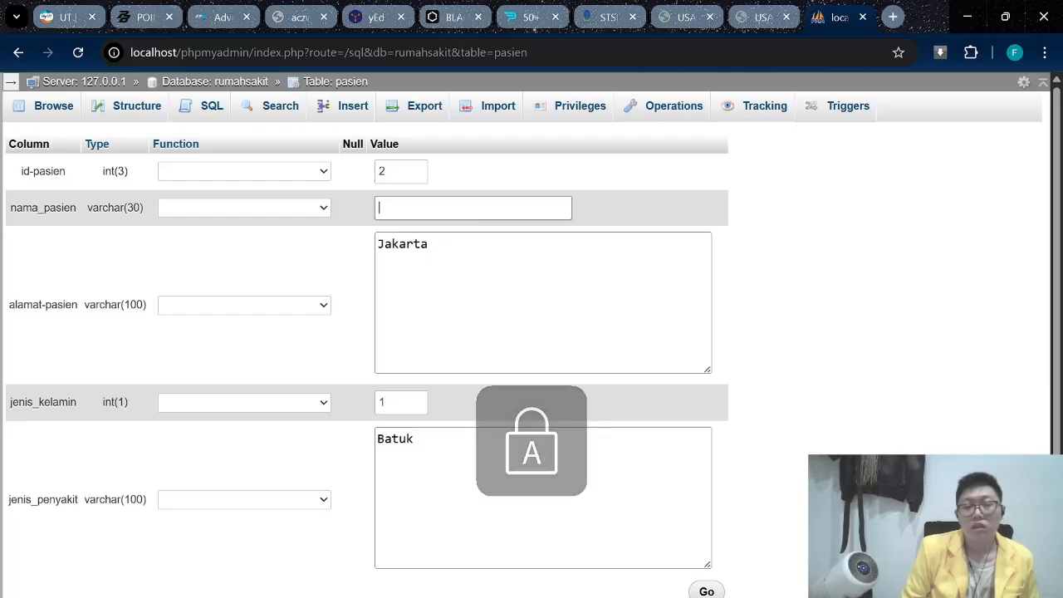
{"action": "type", "text": "A"}
{"action": "key", "text": "Caps_Lock"}
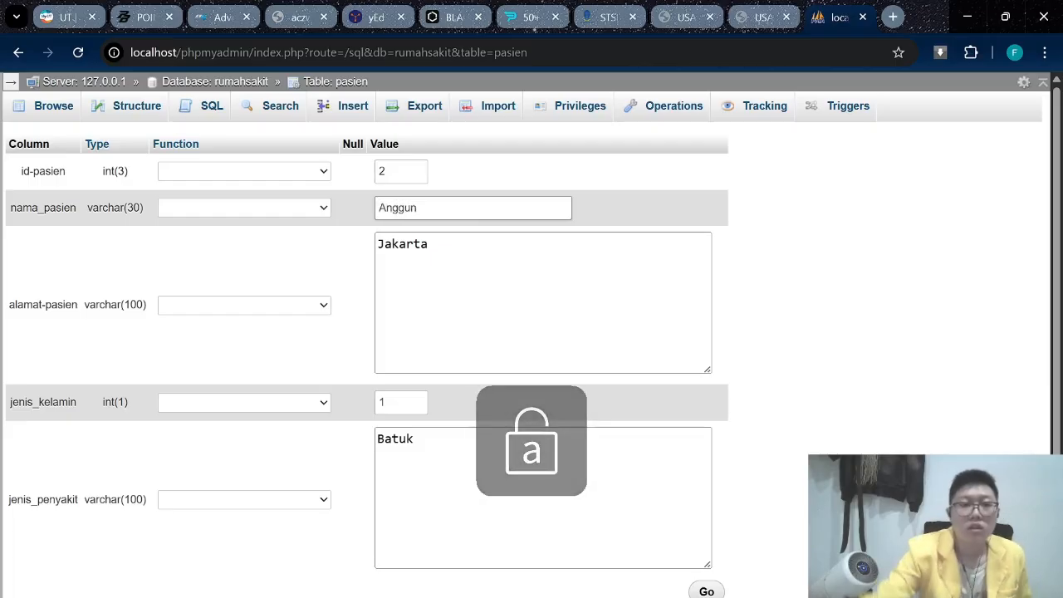
{"action": "left_click", "coordinate": [468, 237]}
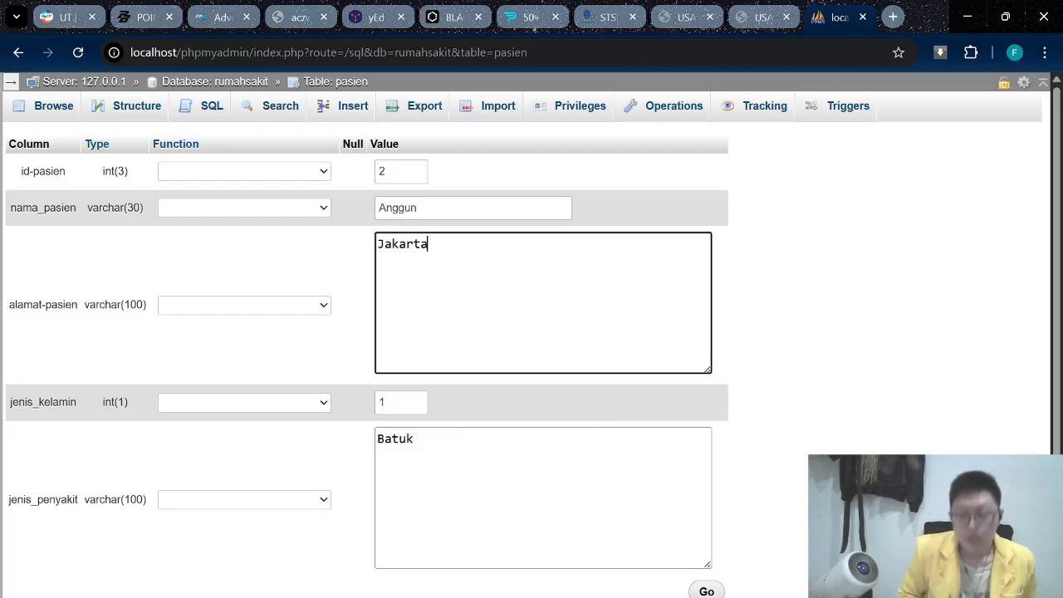
{"action": "key", "text": "Caps_Lock"}
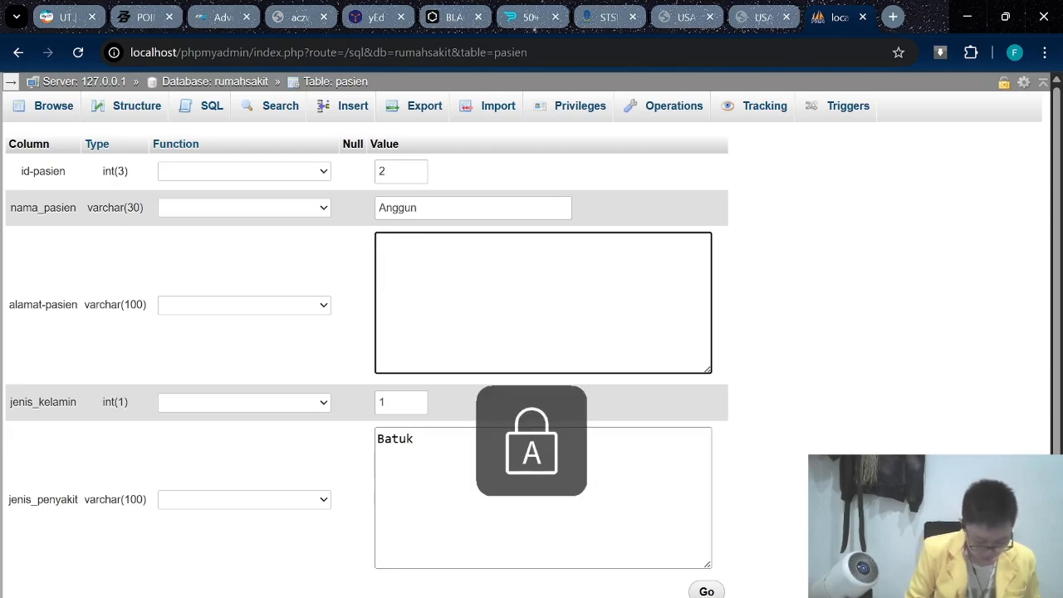
{"action": "key", "text": "Caps_Lock"}
{"action": "type", "text": "ja"}
{"action": "key", "text": "BackSpace"}
{"action": "key", "text": "BackSpace"}
{"action": "key", "text": "Caps_Lock"}
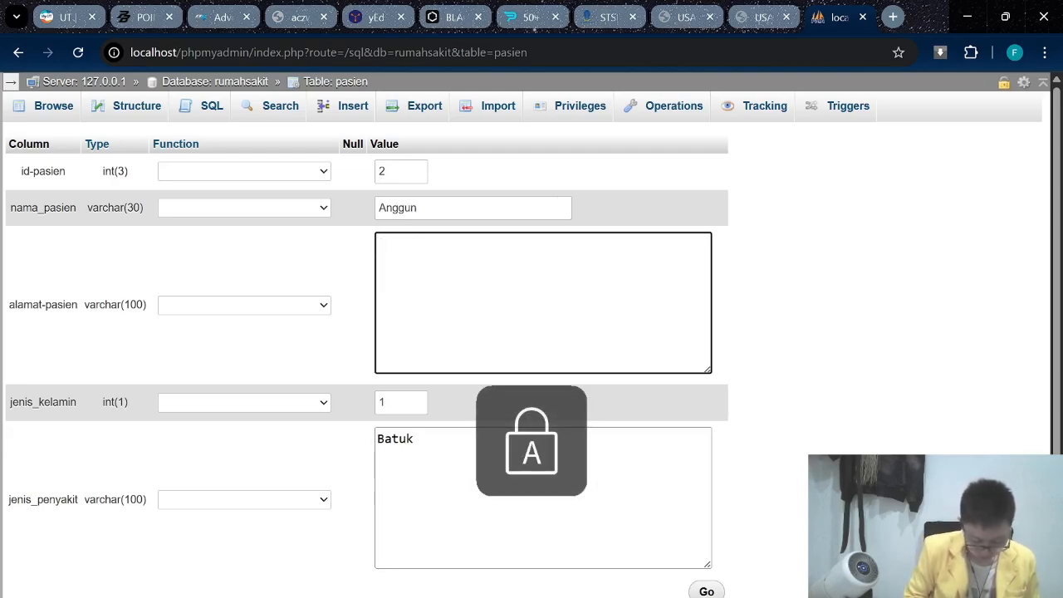
{"action": "type", "text": "B"}
{"action": "key", "text": "Caps_Lock"}
{"action": "type", "text": "ogor"}
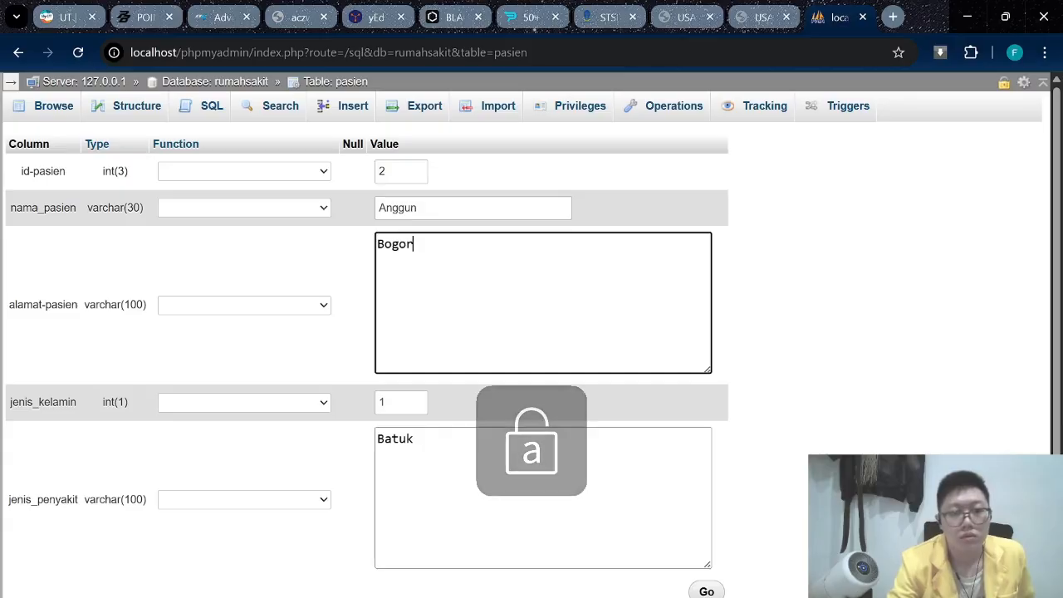
Change jenis_kelamin to 2 and jenis_penyakit to Migrain.
{"action": "left_click", "coordinate": [476, 418]}
{"action": "left_click", "coordinate": [391, 404]}
{"action": "left_click", "coordinate": [332, 555]}
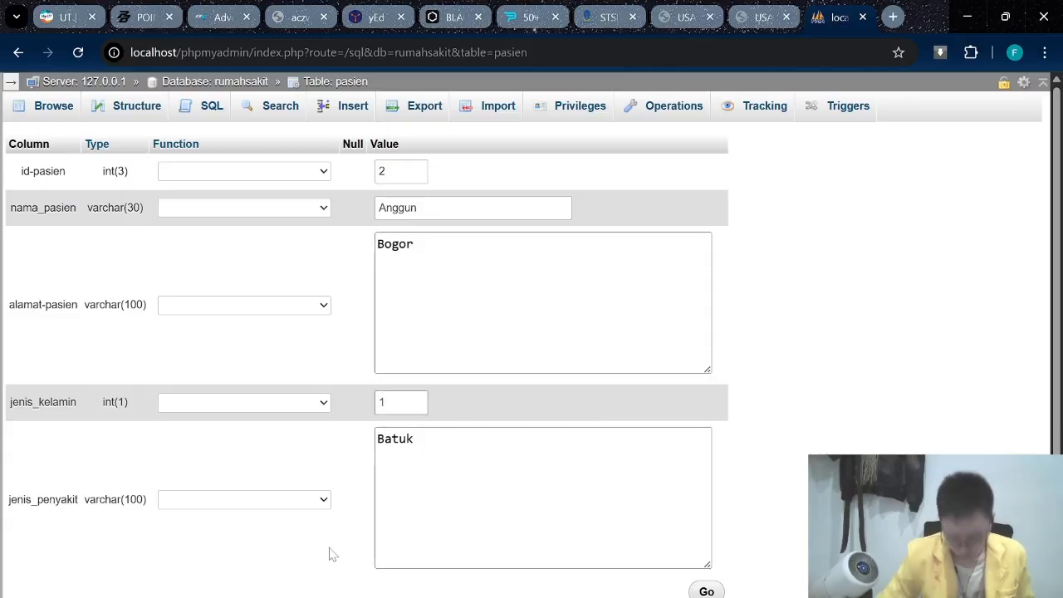
{"action": "left_click", "coordinate": [377, 506]}
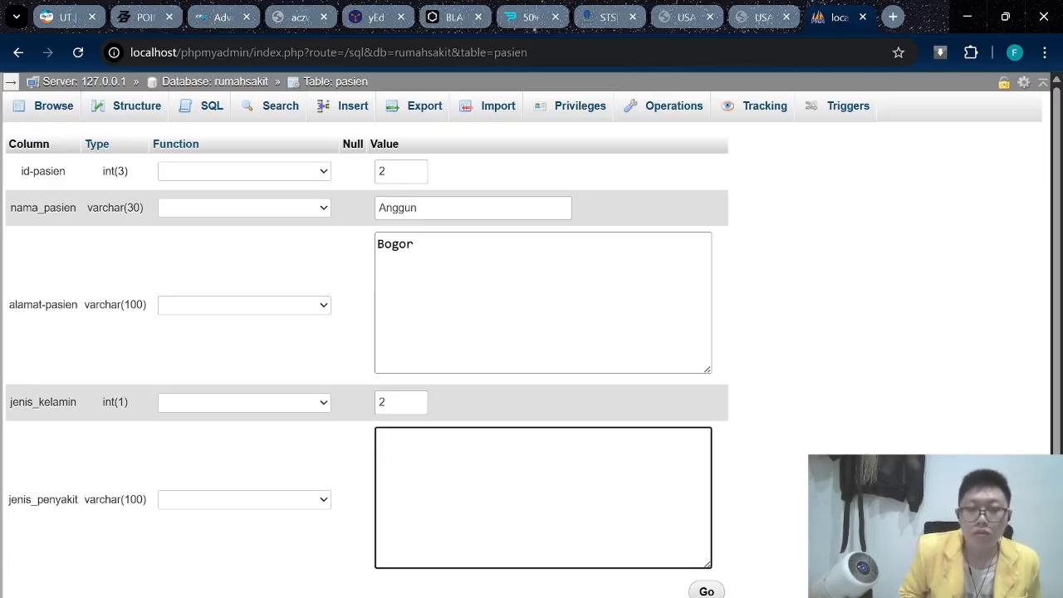
{"action": "key", "text": "Caps_Lock"}
{"action": "key", "text": "Caps_Lock"}
{"action": "type", "text": "igra"}
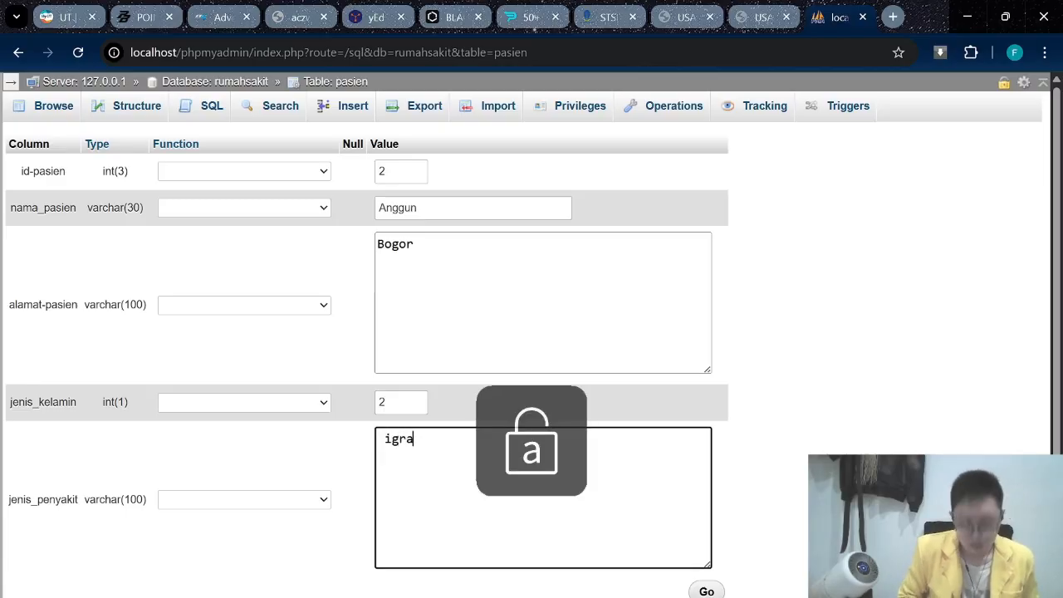
{"action": "key", "text": "BackSpace"}
{"action": "key", "text": "BackSpace"}
{"action": "key", "text": "BackSpace"}
{"action": "key", "text": "BackSpace"}
{"action": "key", "text": "Caps_Lock"}
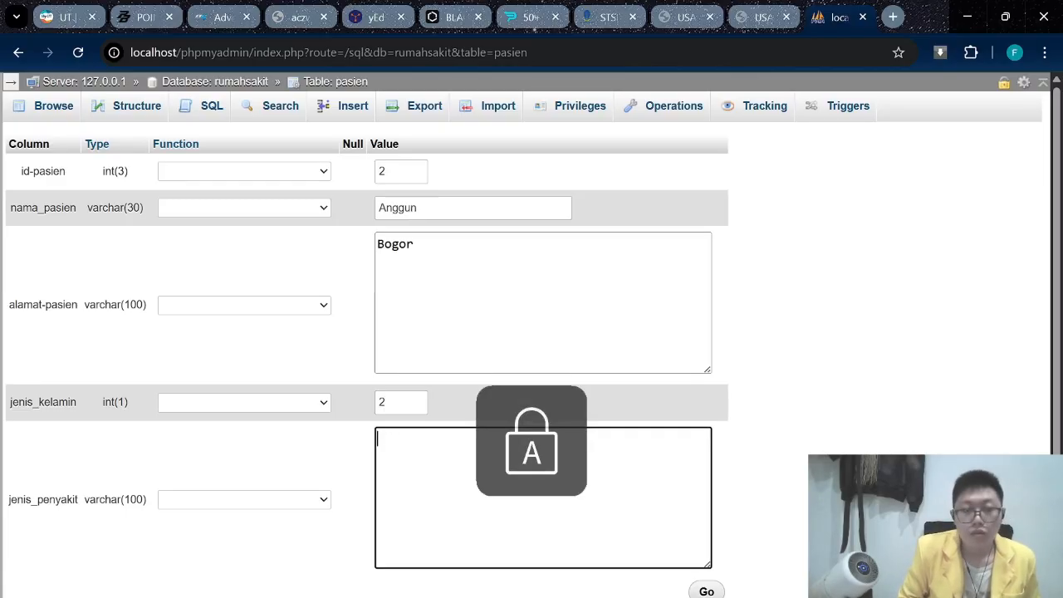
{"action": "type", "text": "M"}
{"action": "key", "text": "Caps_Lock"}
{"action": "type", "text": "igra"}
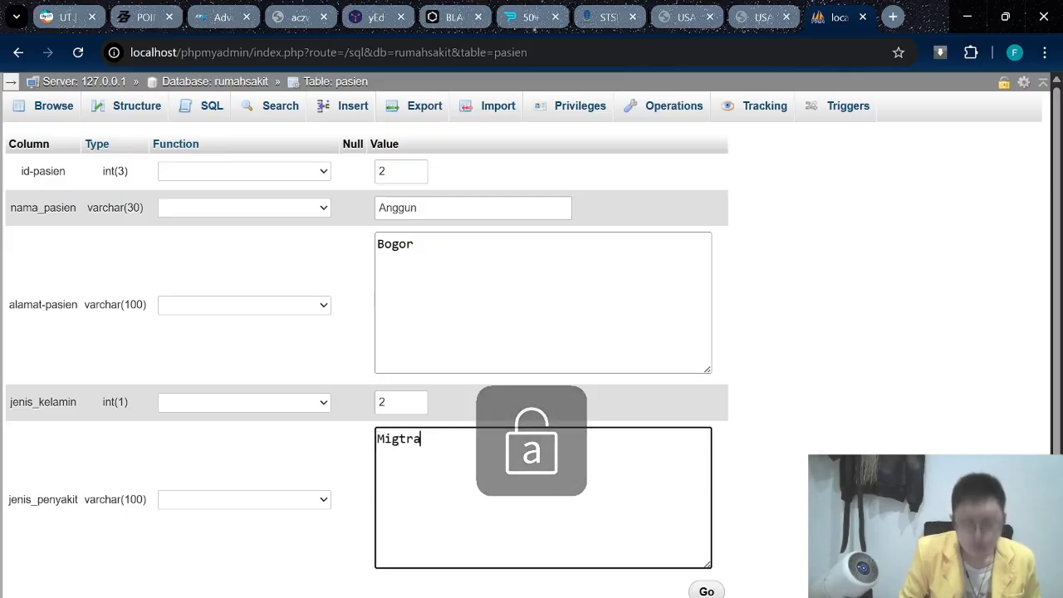
{"action": "key", "text": "BackSpace"}
{"action": "key", "text": "BackSpace"}
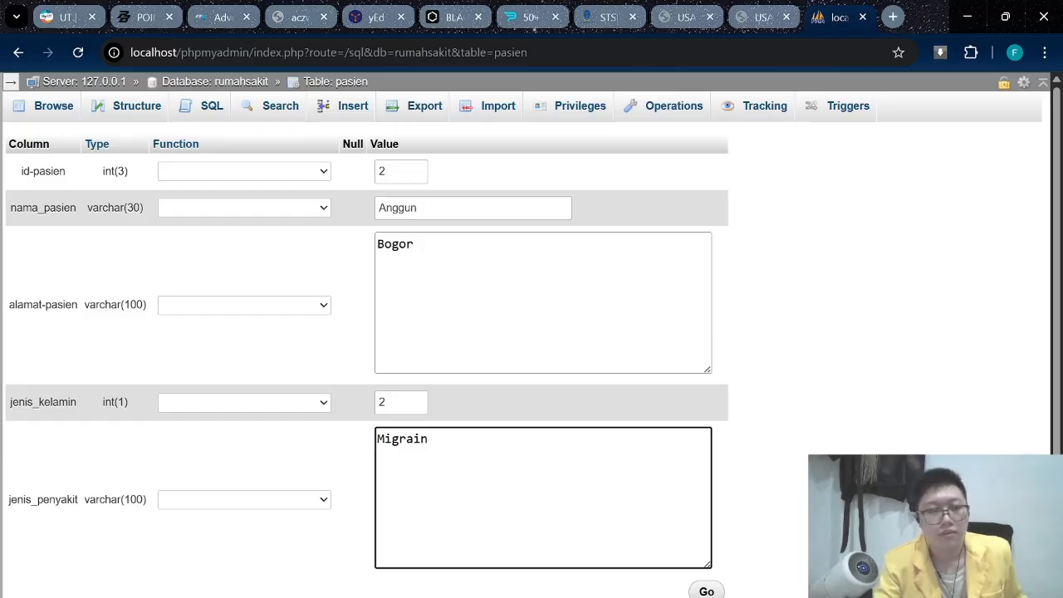
Save the row 2 update (Bogor, 2, Migrain), then tick that row in the table listing.
{"action": "left_click", "coordinate": [697, 591]}
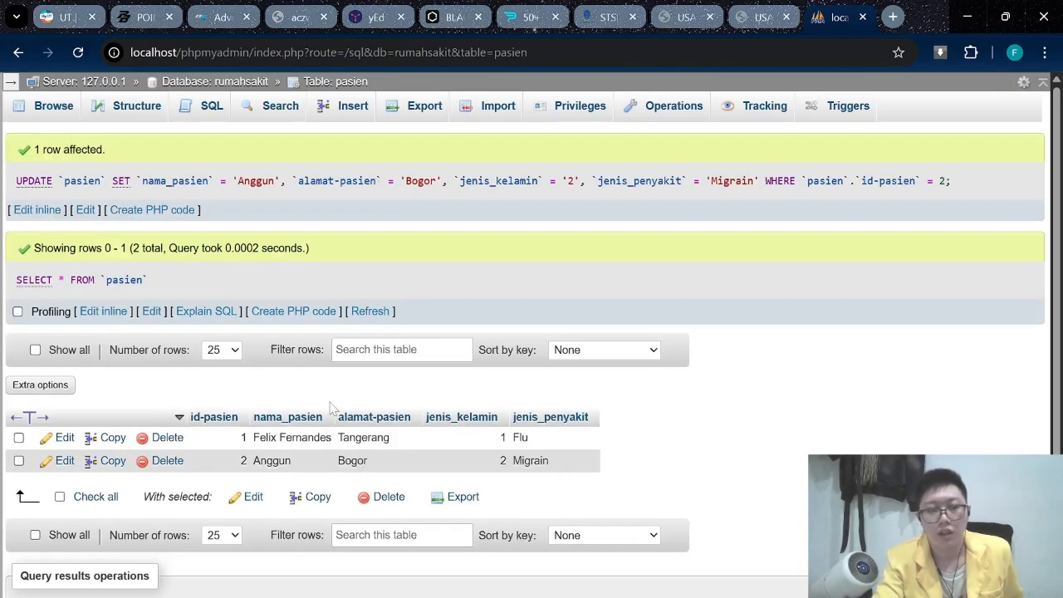
{"action": "scroll", "coordinate": [329, 407], "scroll_direction": "down", "scroll_amount": 2}
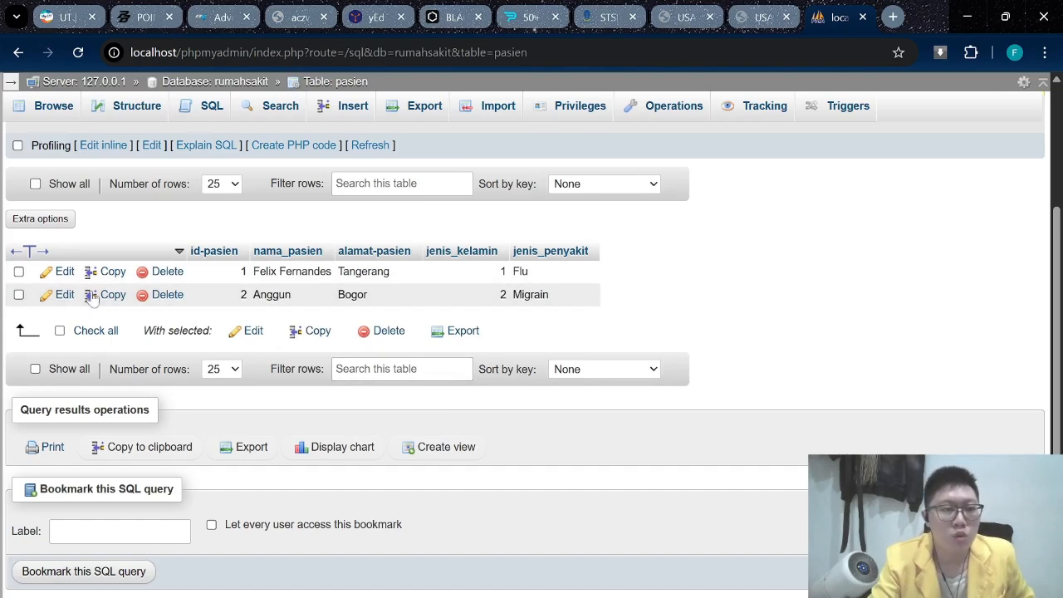
{"action": "left_click", "coordinate": [19, 293]}
Delete the marked row 2 after confirming, then bring up a blank insert form.
{"action": "left_click", "coordinate": [366, 341]}
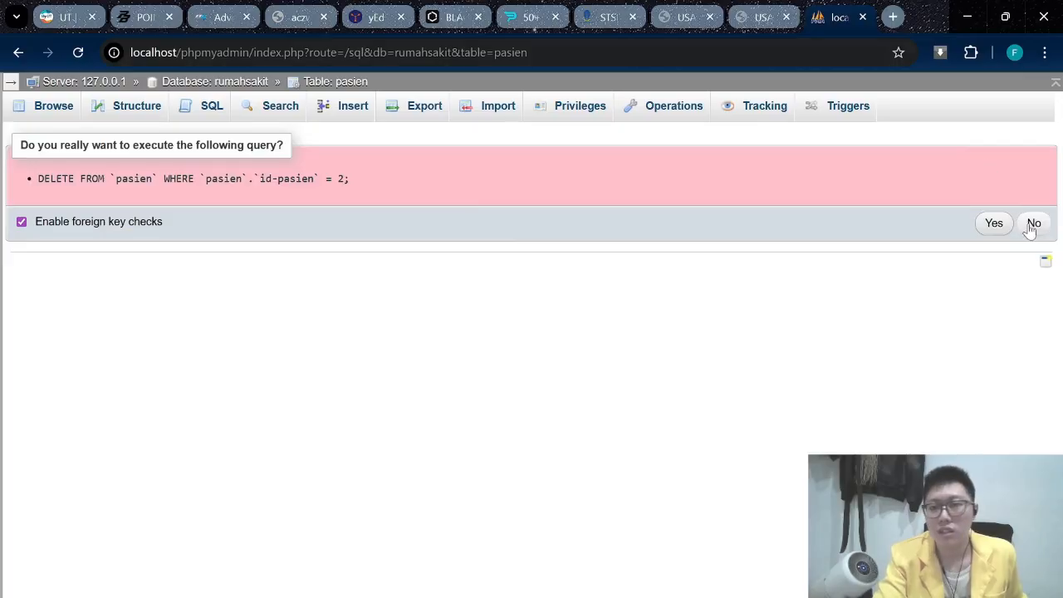
{"action": "left_click", "coordinate": [994, 224]}
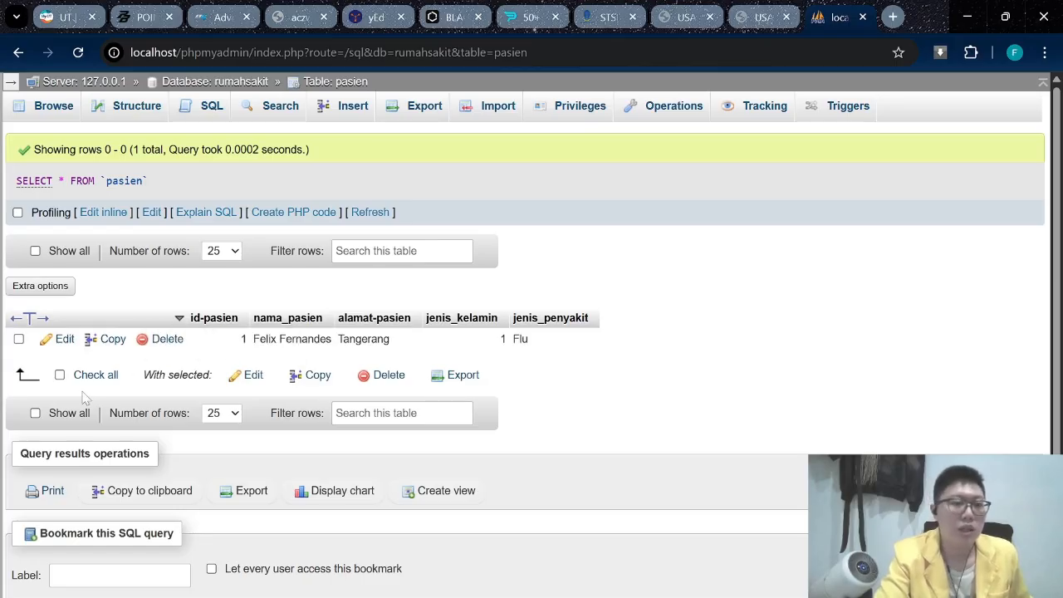
{"action": "left_click", "coordinate": [359, 106]}
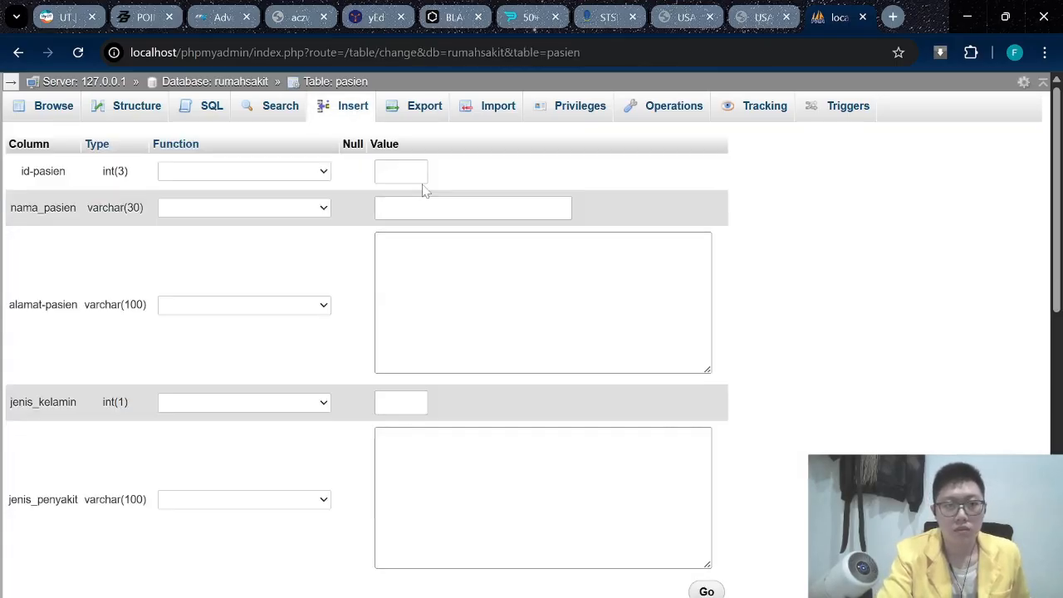
Enter the new patient's name, address Bandung and jenis_kelamin 1.
{"action": "left_click", "coordinate": [401, 175]}
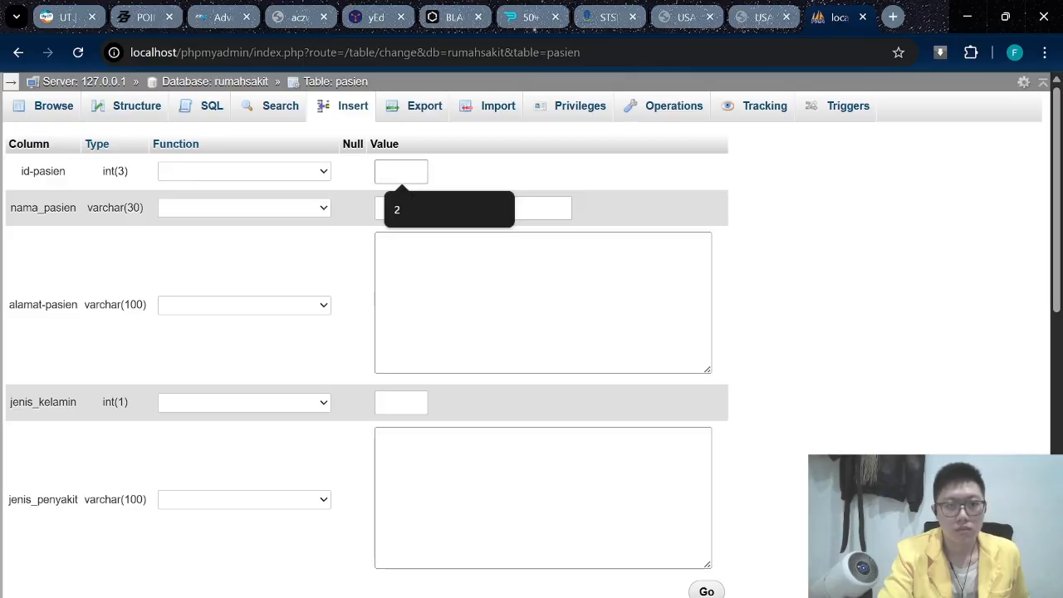
{"action": "key", "text": "Tab"}
{"action": "type", "text": "Bryan"}
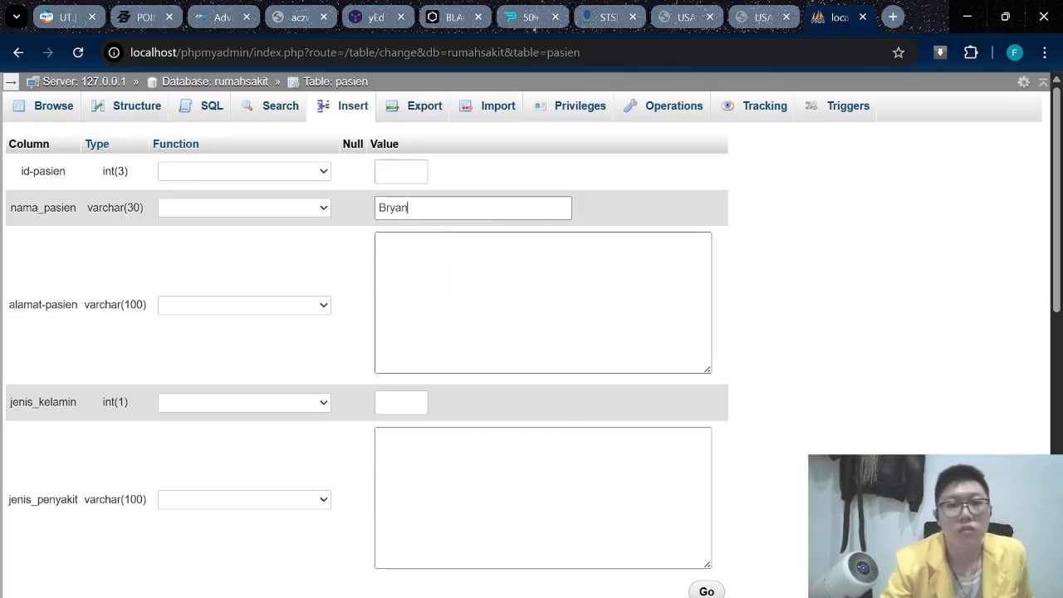
{"action": "key", "text": "Tab"}
{"action": "type", "text": "Bandung"}
{"action": "key", "text": "Tab"}
{"action": "type", "text": "1"}
Set jenis_penyakit to Sari awan, save the new row, and go to the SQL editor.
{"action": "key", "text": "Tab"}
{"action": "key", "text": "Caps_Lock"}
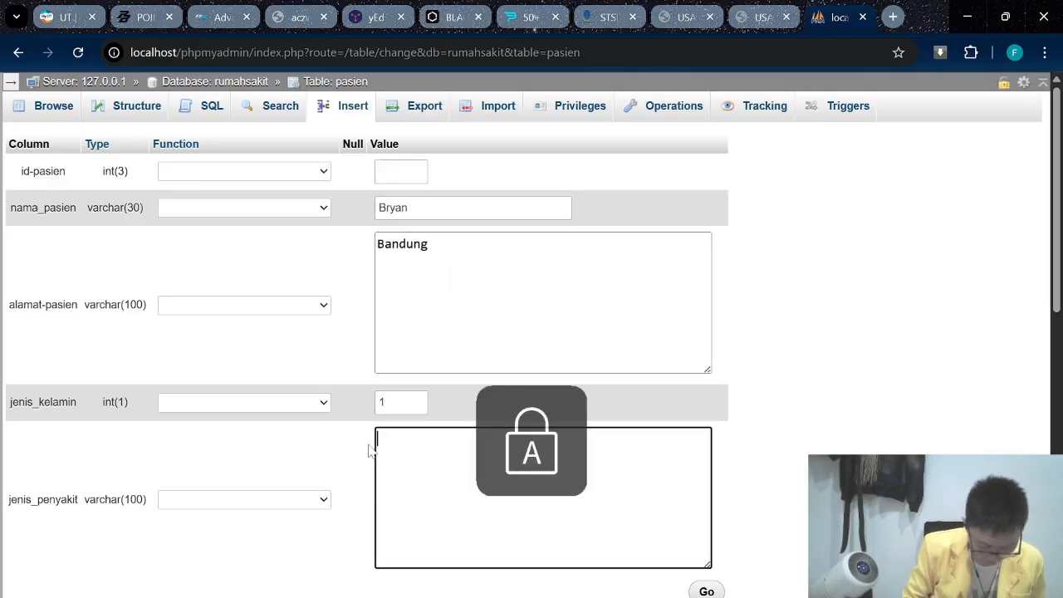
{"action": "type", "text": "SA"}
{"action": "key", "text": "BackSpace"}
{"action": "key", "text": "Caps_Lock"}
{"action": "type", "text": "ari awan"}
{"action": "left_click", "coordinate": [706, 591]}
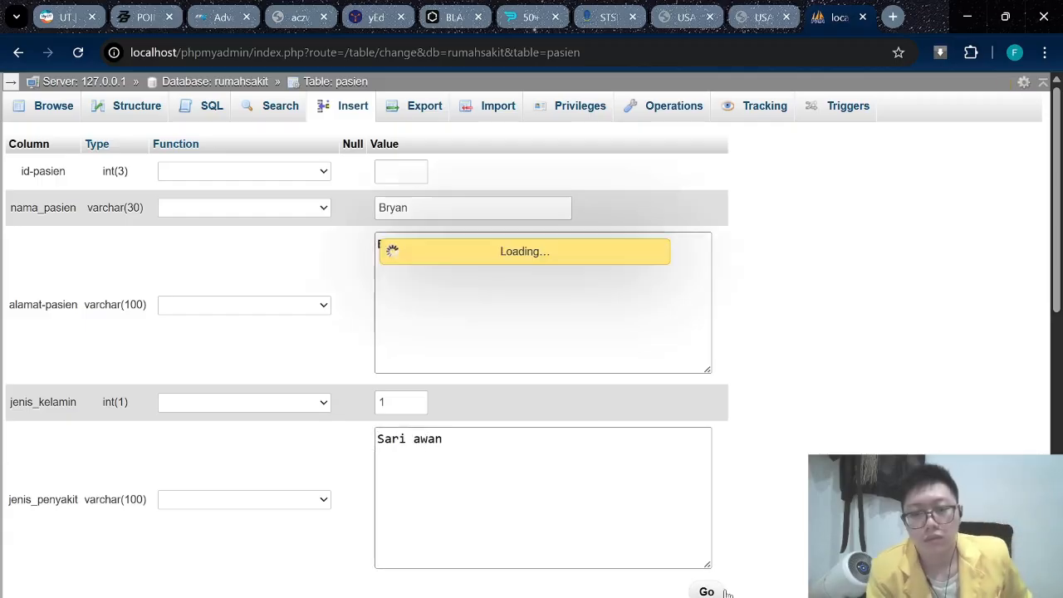
{"action": "key", "text": "alt+Tab"}
{"action": "key", "text": "alt+Tab"}
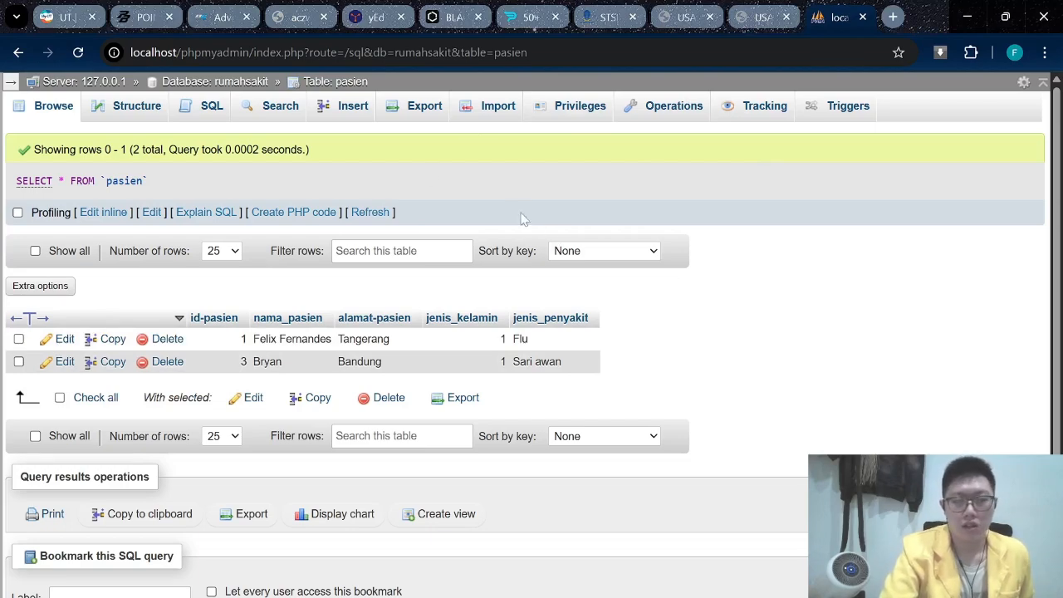
{"action": "left_click", "coordinate": [213, 110]}
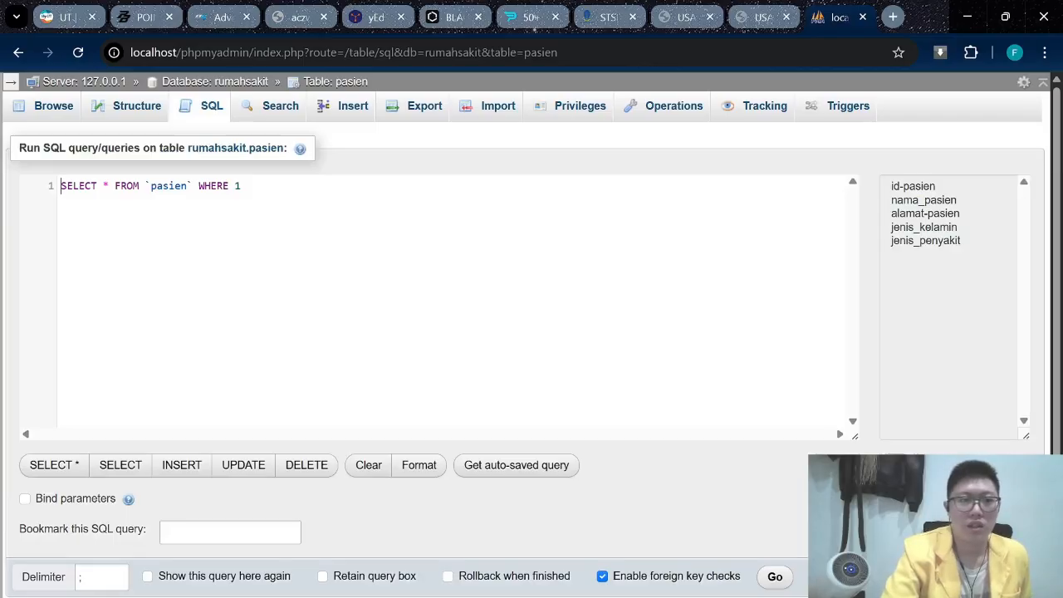
Clear the default SQL and begin the query with select, checking the guide's example.
{"action": "key", "text": "BackSpace"}
{"action": "key", "text": "BackSpace"}
{"action": "key", "text": "BackSpace"}
{"action": "key", "text": "BackSpace"}
{"action": "key", "text": "BackSpace"}
{"action": "key", "text": "BackSpace"}
{"action": "key", "text": "BackSpace"}
{"action": "key", "text": "BackSpace"}
{"action": "key", "text": "BackSpace"}
{"action": "key", "text": "BackSpace"}
{"action": "key", "text": "BackSpace"}
{"action": "key", "text": "BackSpace"}
{"action": "key", "text": "BackSpace"}
{"action": "key", "text": "BackSpace"}
{"action": "key", "text": "BackSpace"}
{"action": "key", "text": "BackSpace"}
{"action": "key", "text": "BackSpace"}
{"action": "key", "text": "BackSpace"}
{"action": "key", "text": "BackSpace"}
{"action": "key", "text": "BackSpace"}
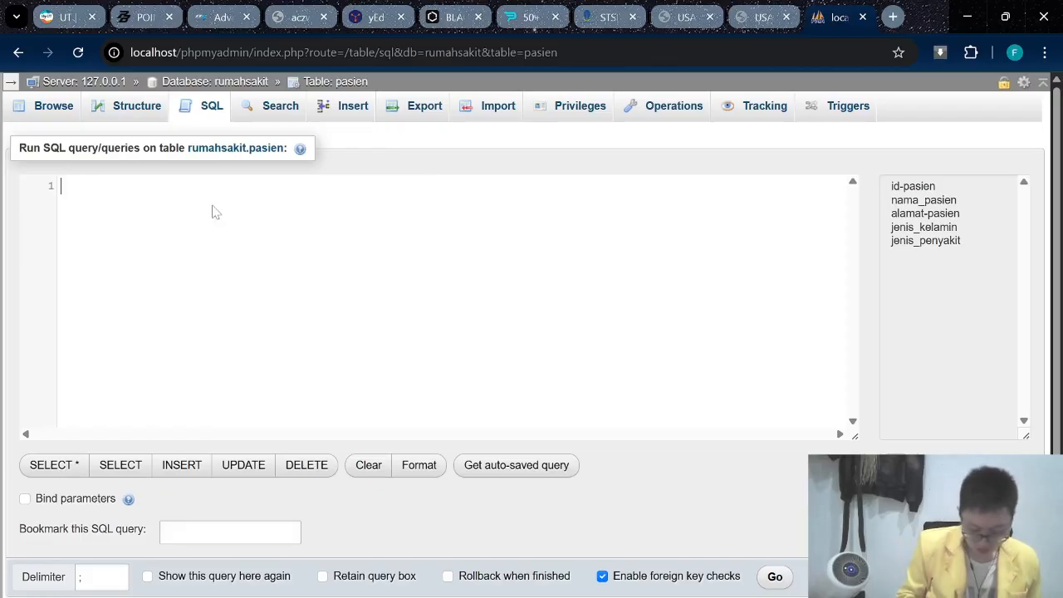
{"action": "type", "text": "s"}
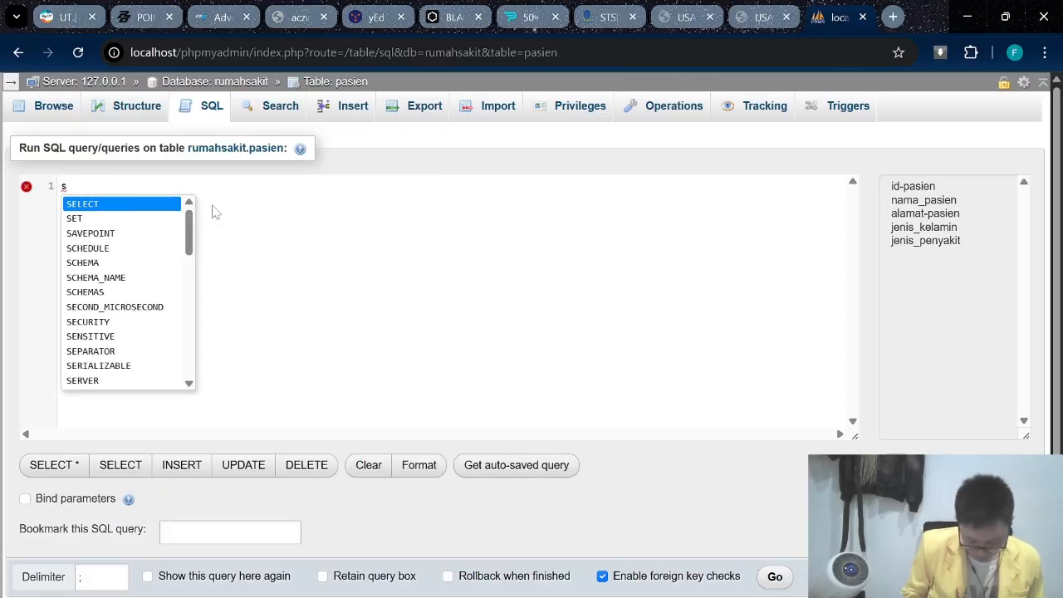
{"action": "key", "text": "BackSpace"}
{"action": "type", "text": "s"}
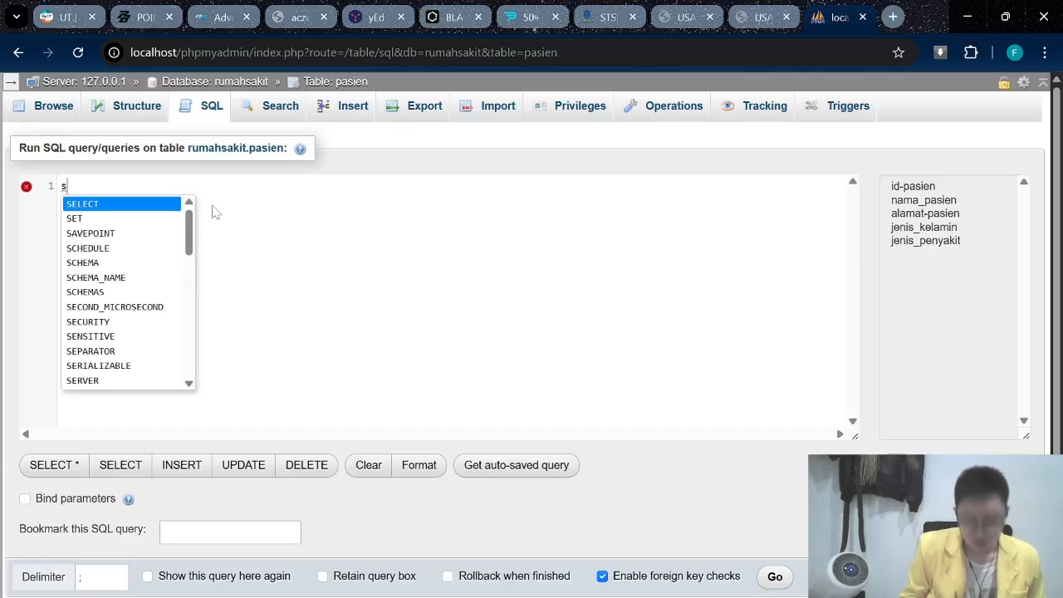
{"action": "type", "text": "elec"}
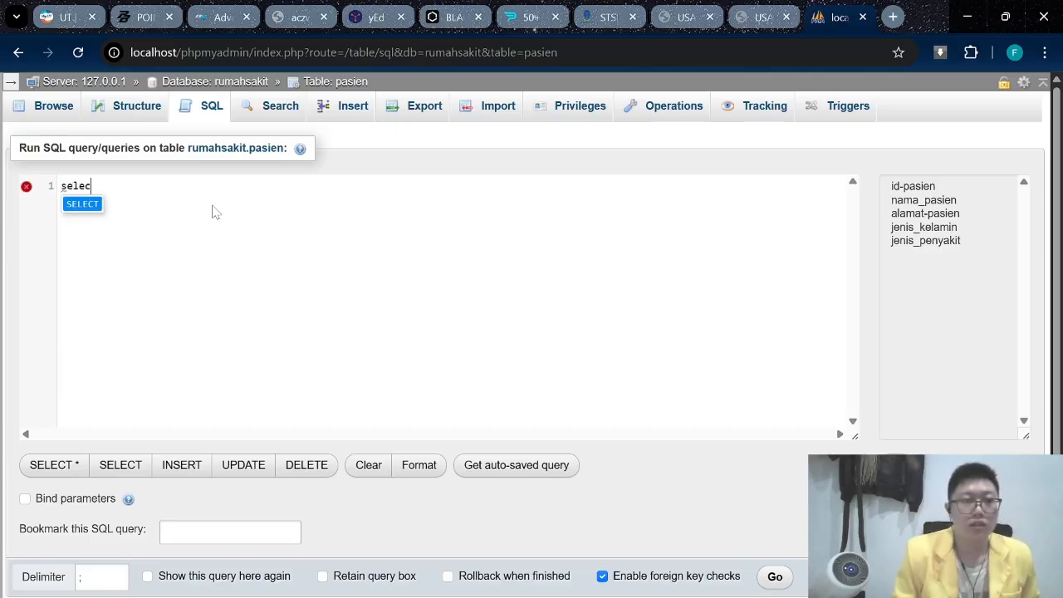
{"action": "type", "text": "t"}
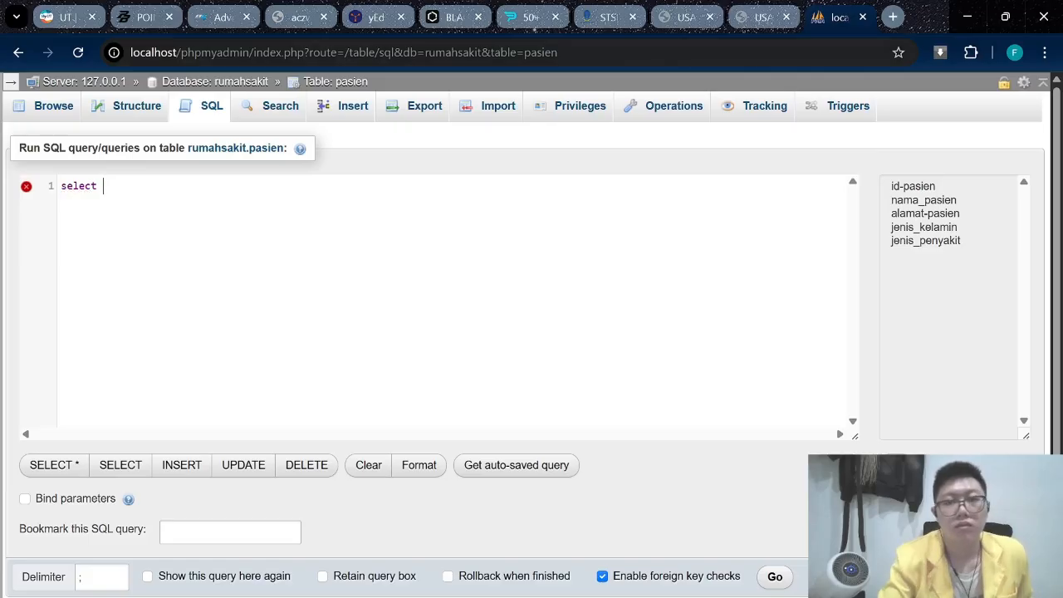
{"action": "left_click", "coordinate": [763, 18]}
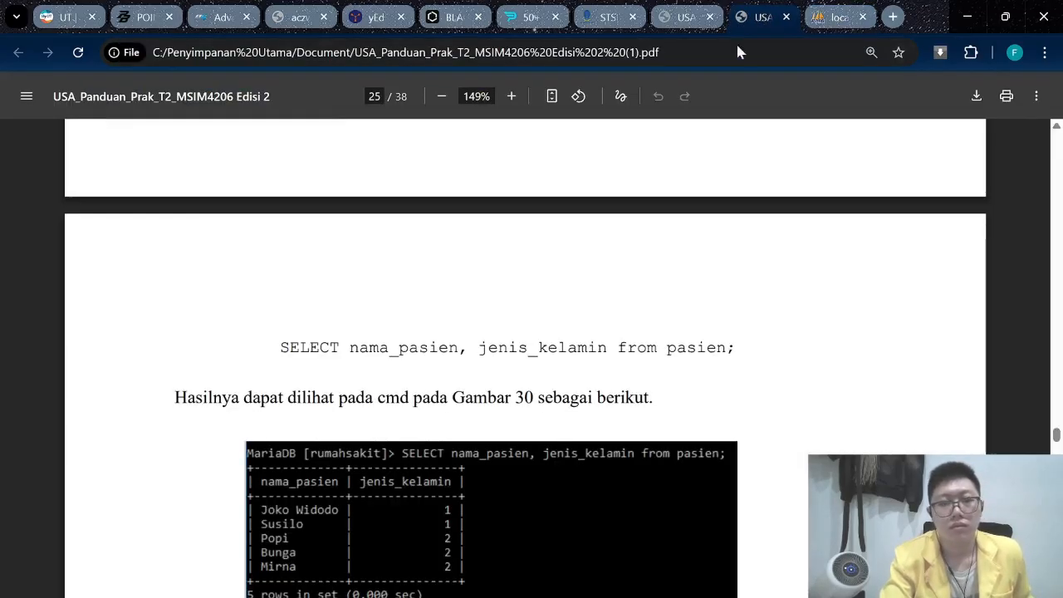
{"action": "left_click", "coordinate": [836, 16]}
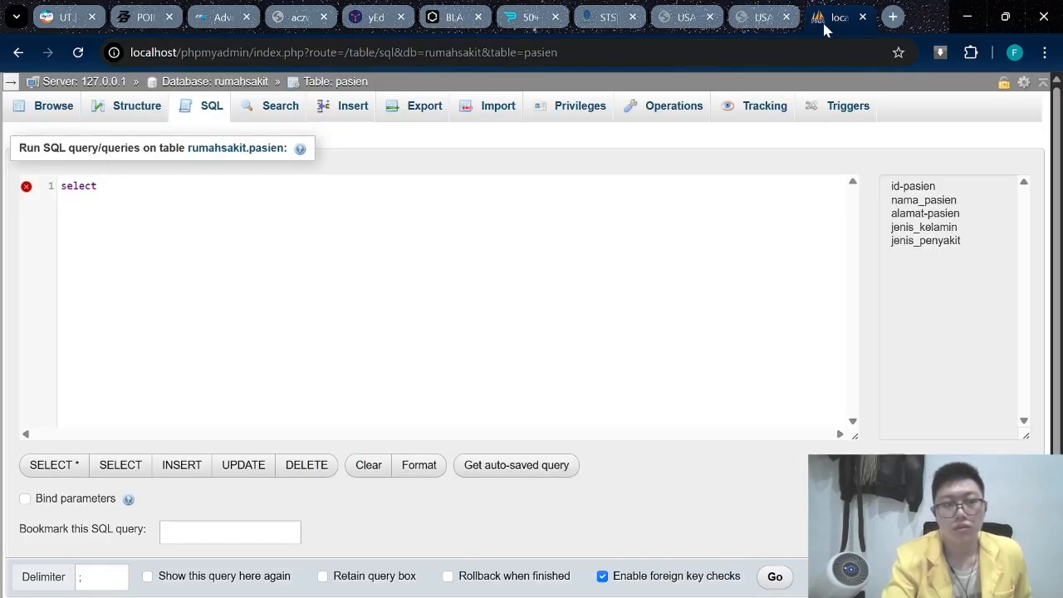
Add columns nama_pasien and jenis_kelamin with a closing semicolon, then run the query.
{"action": "type", "text": "nam"}
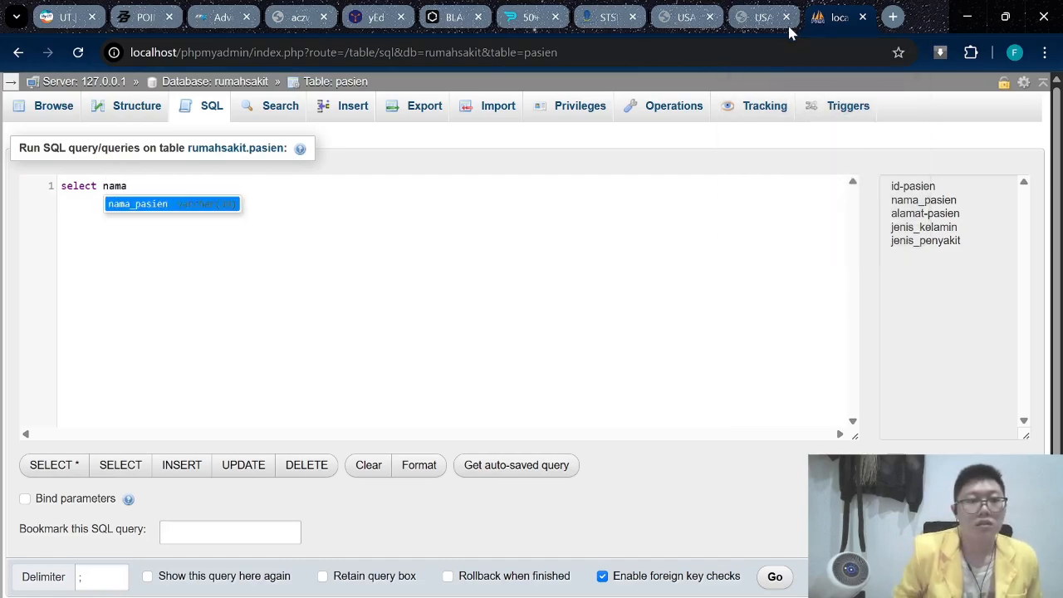
{"action": "type", "text": "a"}
{"action": "key", "text": "Return"}
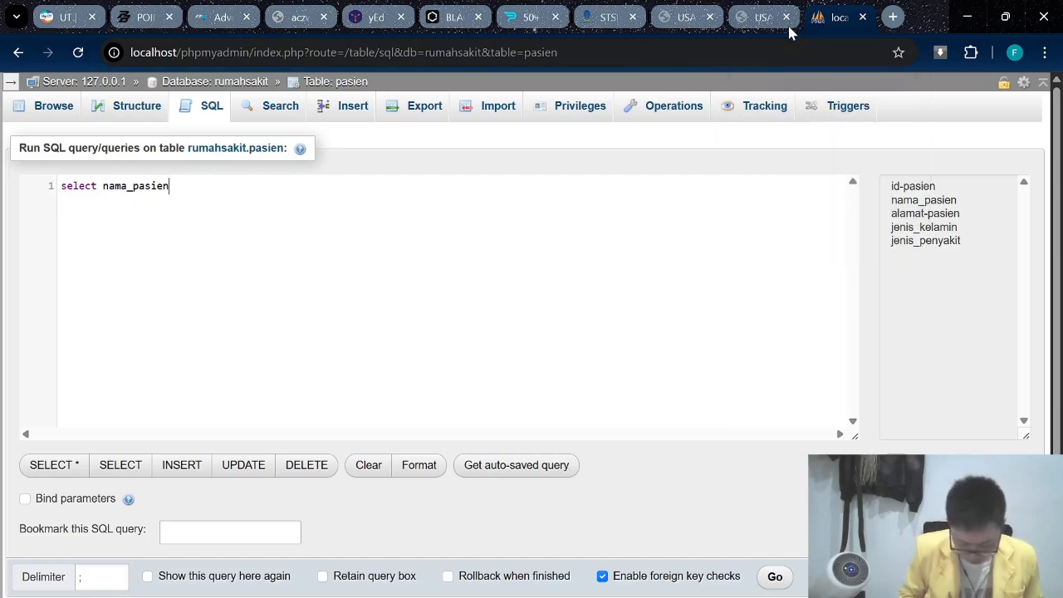
{"action": "type", "text": ","}
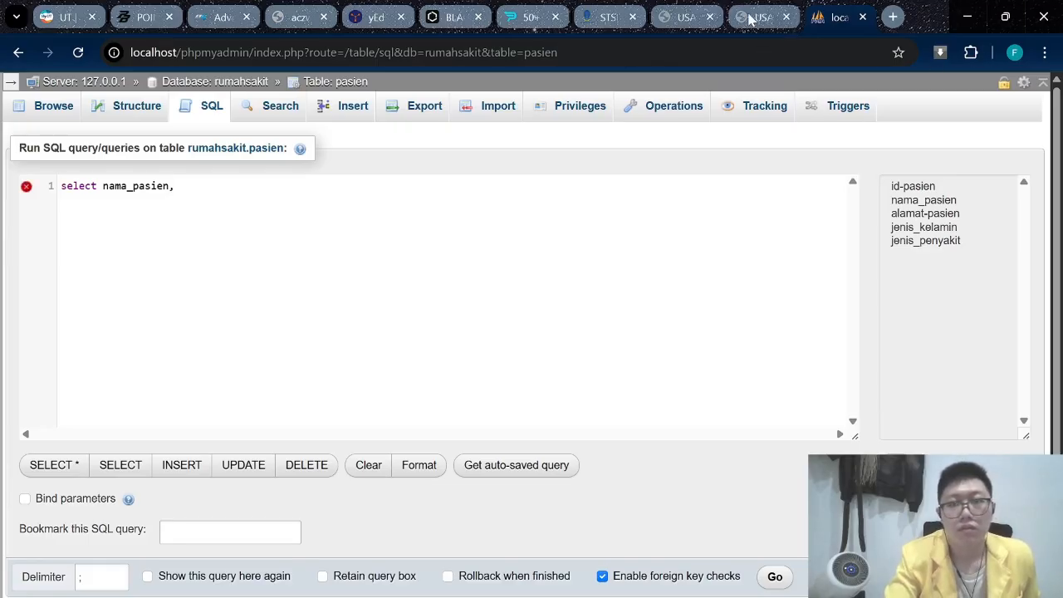
{"action": "left_click", "coordinate": [752, 20]}
{"action": "left_click", "coordinate": [802, 27]}
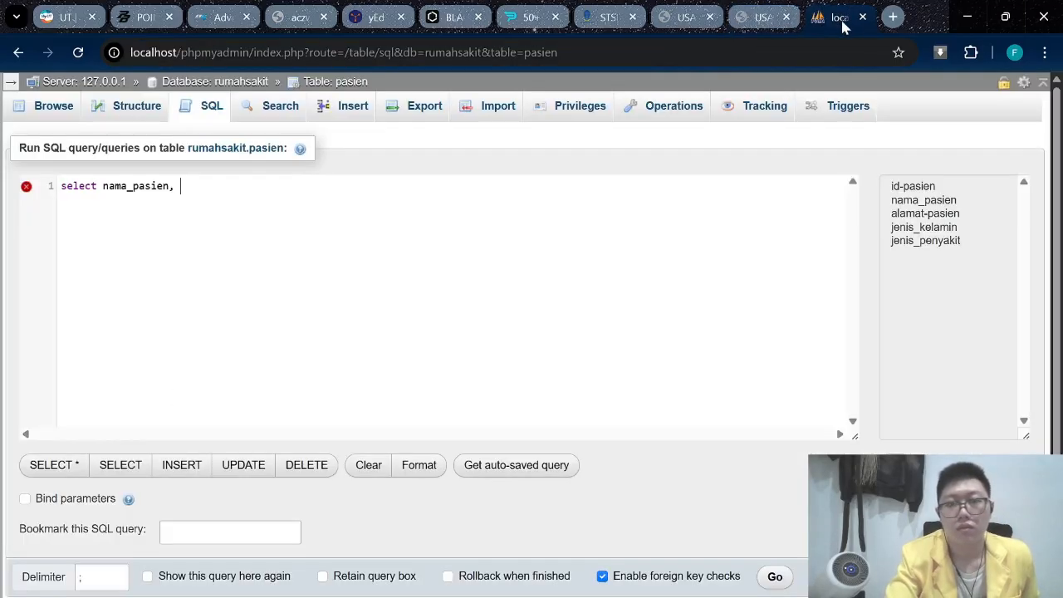
{"action": "type", "text": "jenis"}
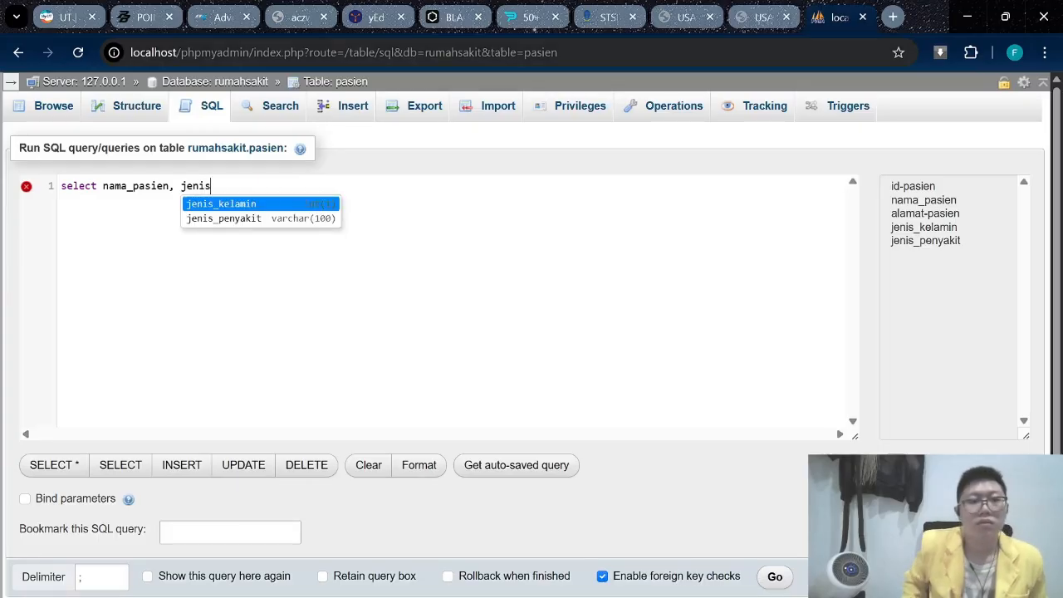
{"action": "key", "text": "Return"}
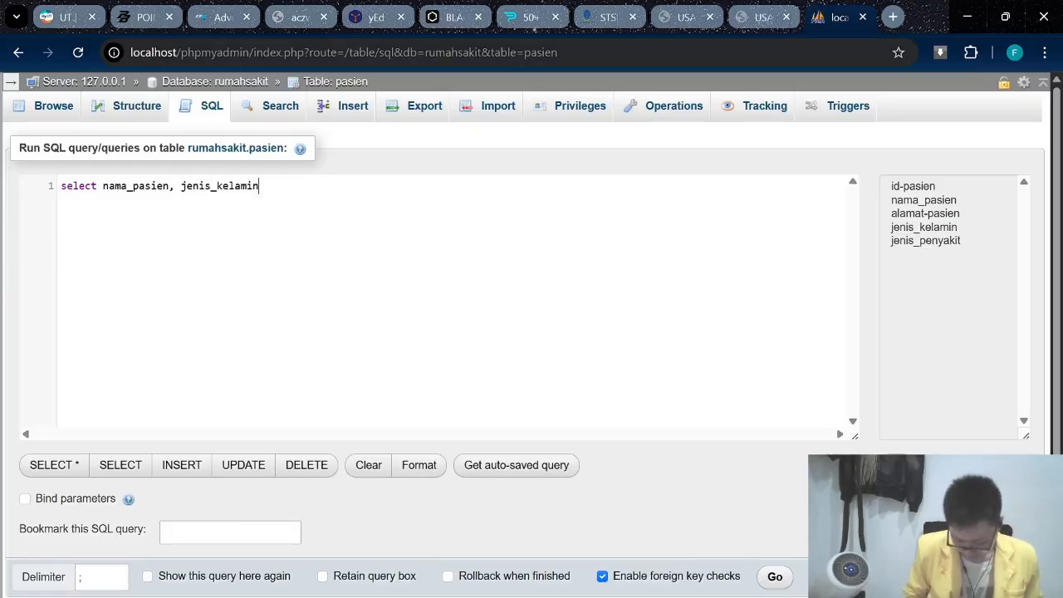
{"action": "type", "text": ";"}
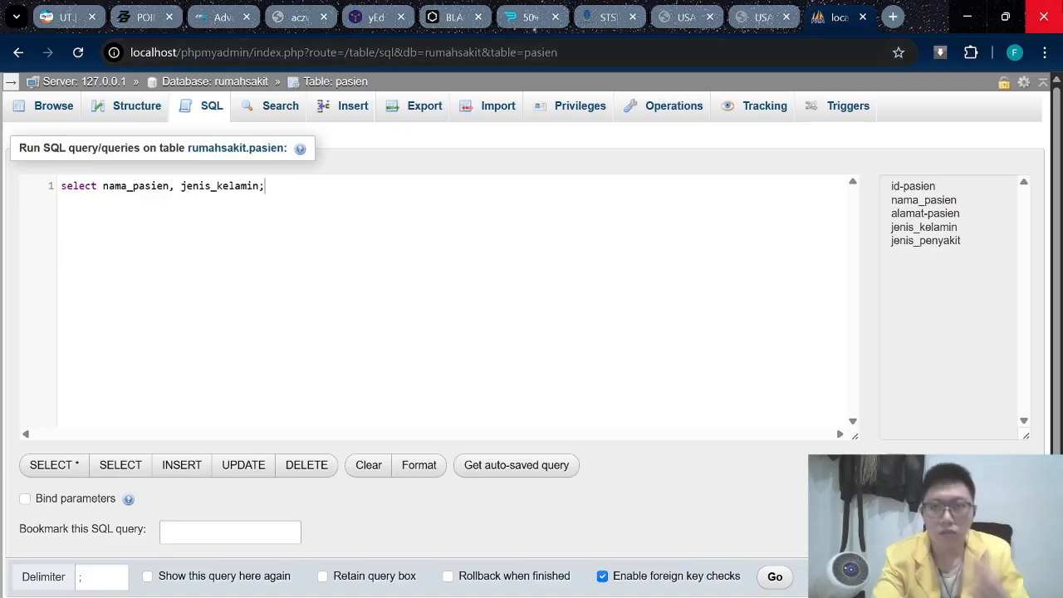
{"action": "left_click", "coordinate": [754, 16]}
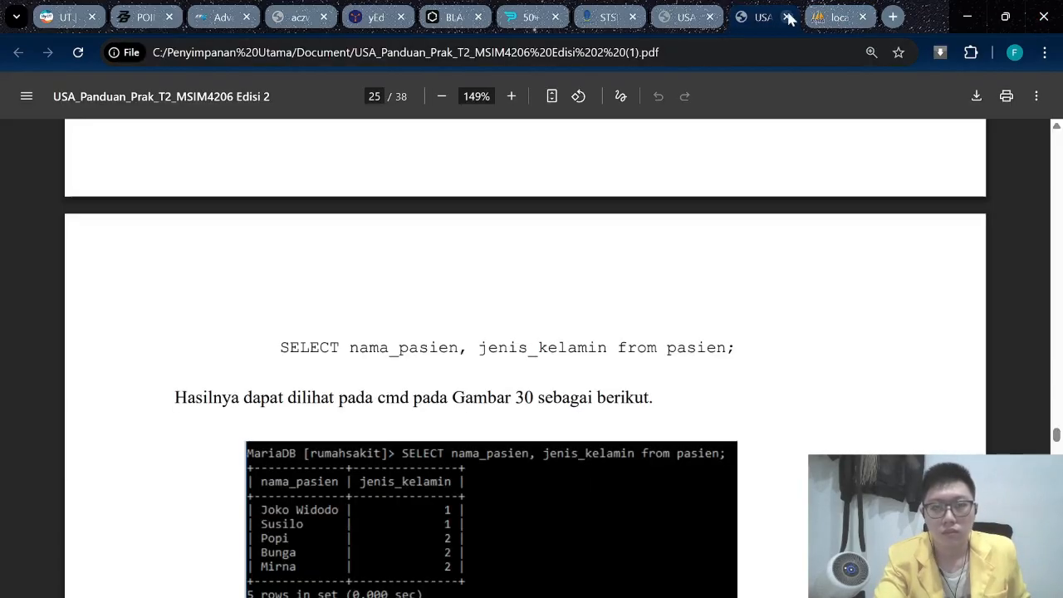
{"action": "left_click", "coordinate": [818, 18]}
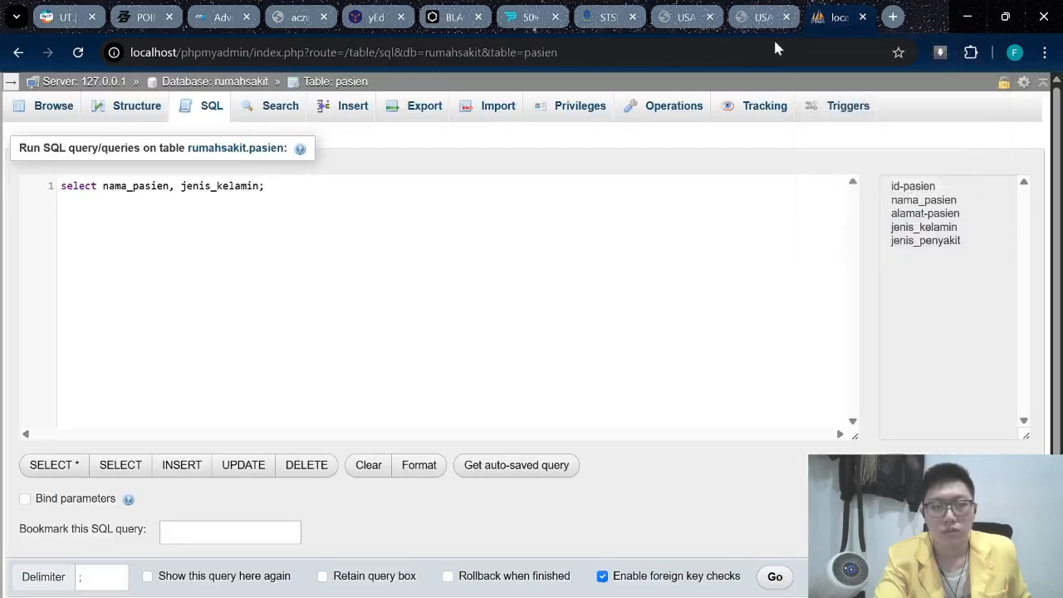
{"action": "scroll", "coordinate": [290, 337], "scroll_direction": "down", "scroll_amount": 1}
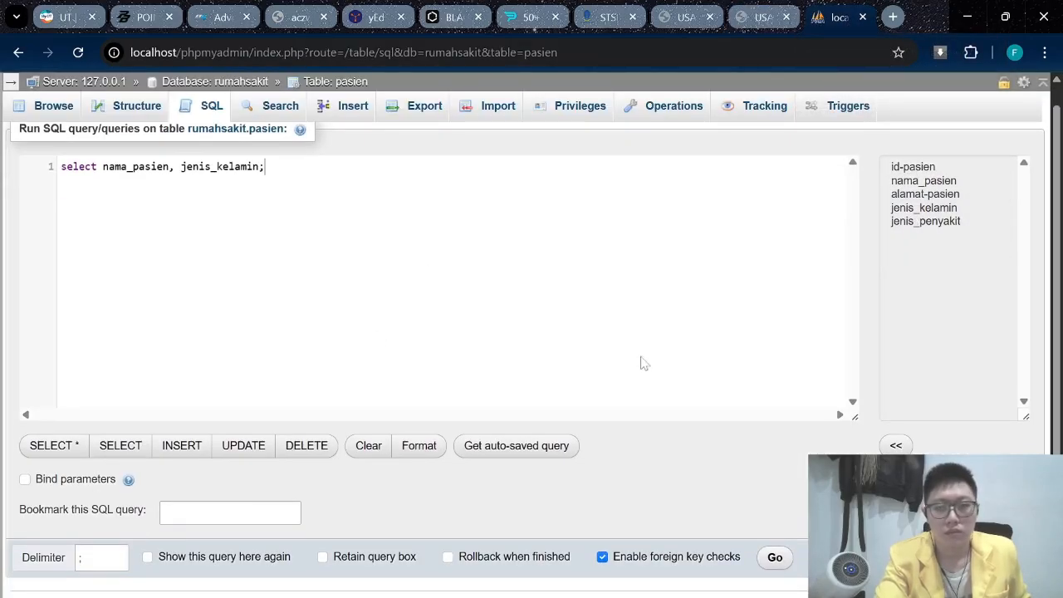
{"action": "scroll", "coordinate": [766, 407], "scroll_direction": "up", "scroll_amount": 1}
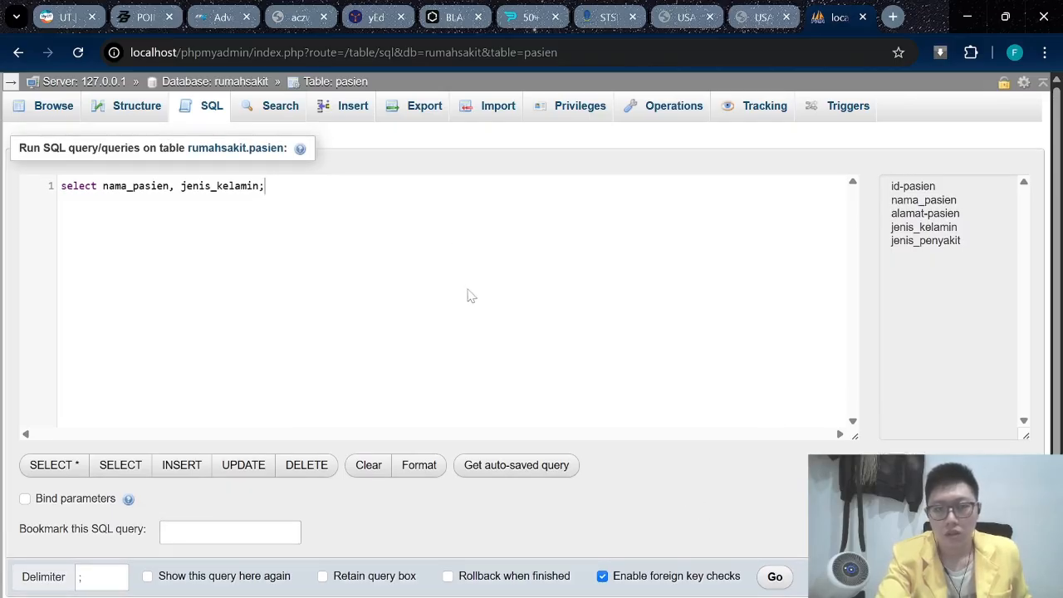
{"action": "left_click", "coordinate": [773, 576]}
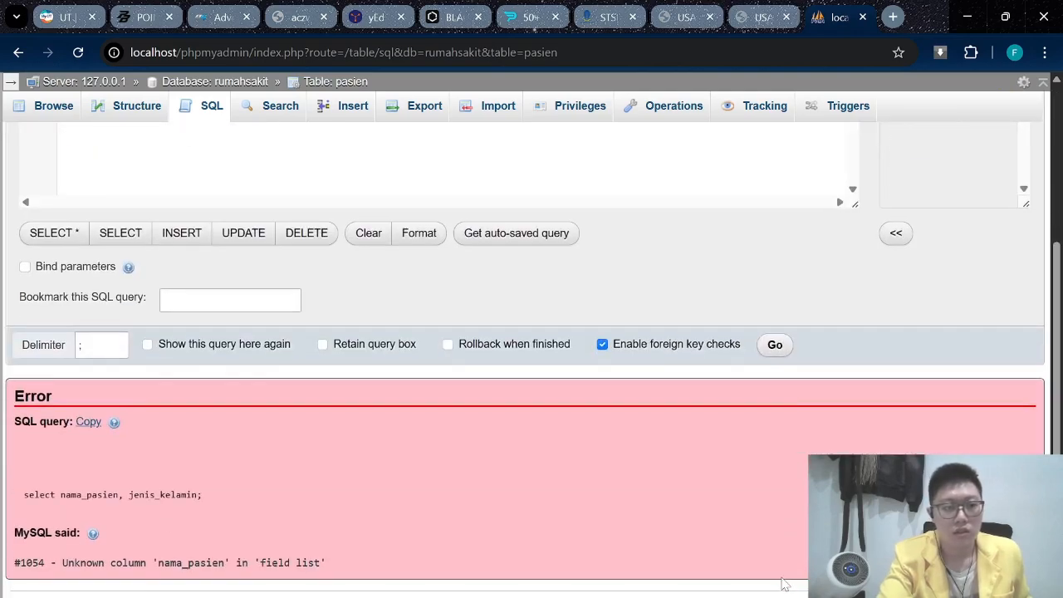
Add FROM pasien to the query and rerun it, returning two rows.
{"action": "scroll", "coordinate": [532, 373], "scroll_direction": "up", "scroll_amount": 3}
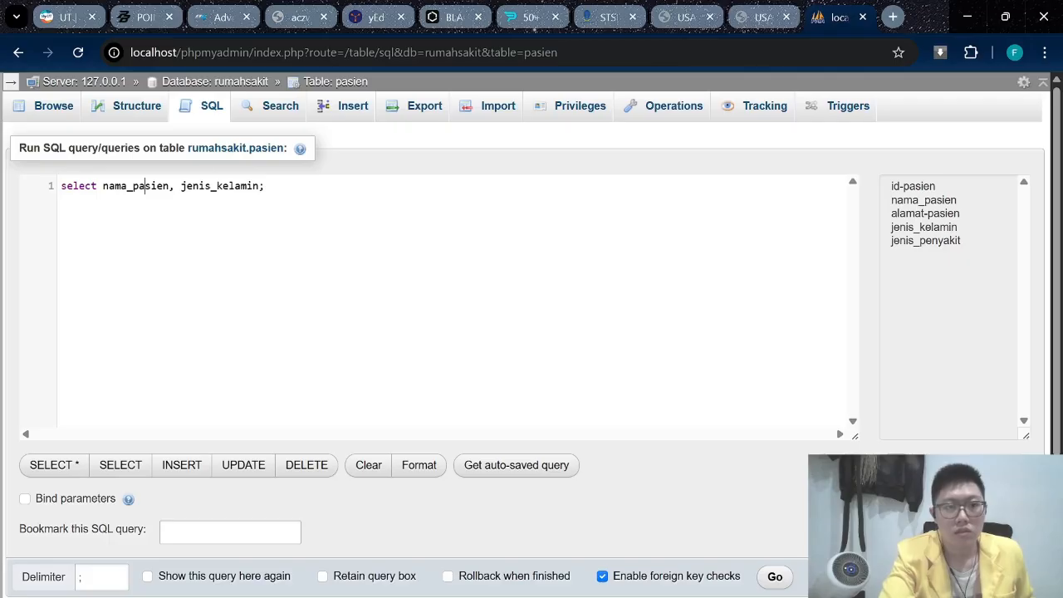
{"action": "left_click", "coordinate": [762, 16]}
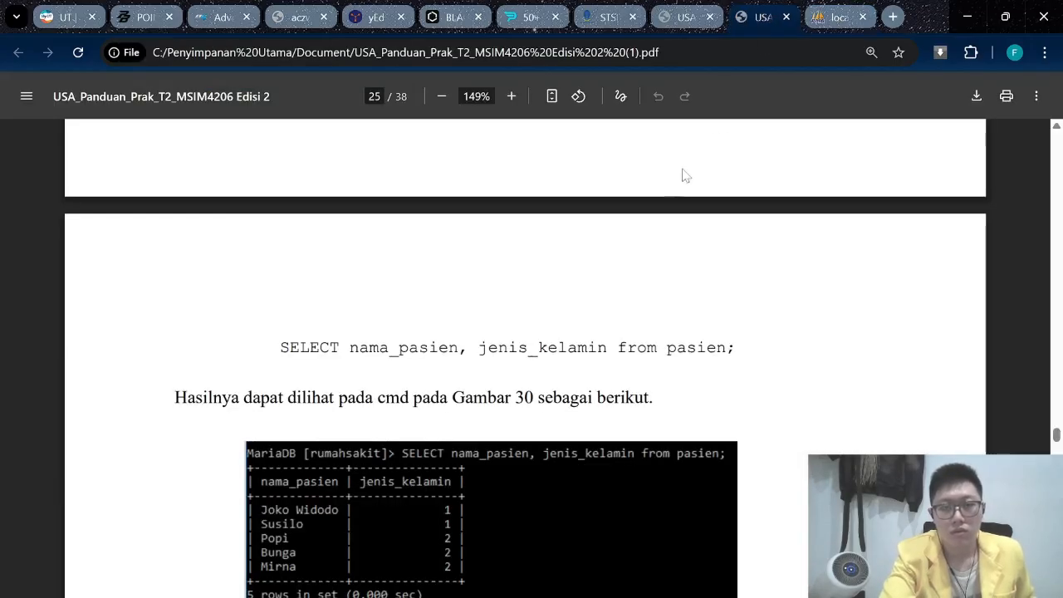
{"action": "left_click", "coordinate": [816, 17]}
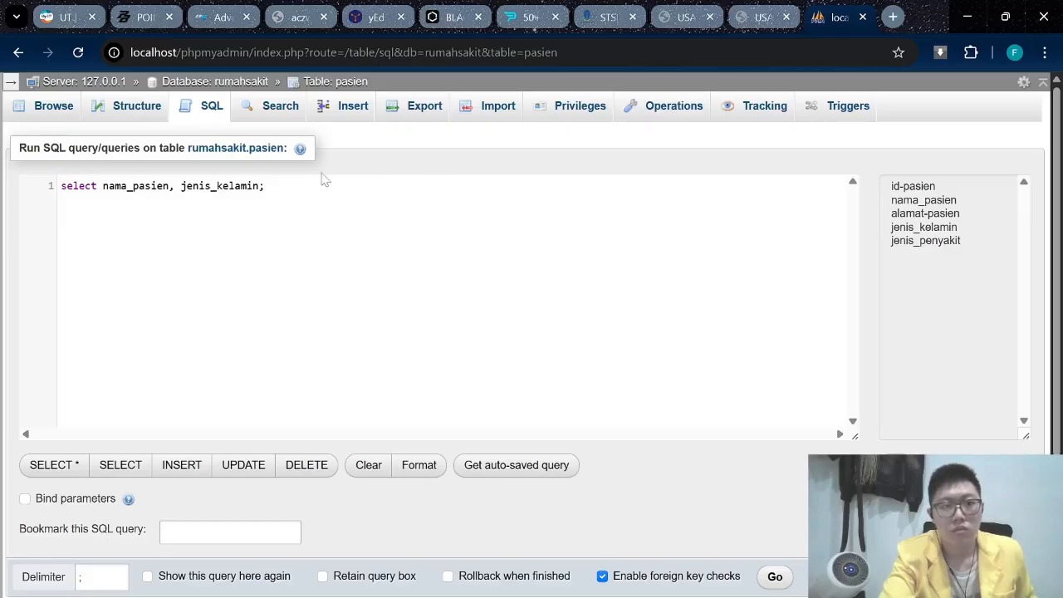
{"action": "left_click", "coordinate": [652, 597]}
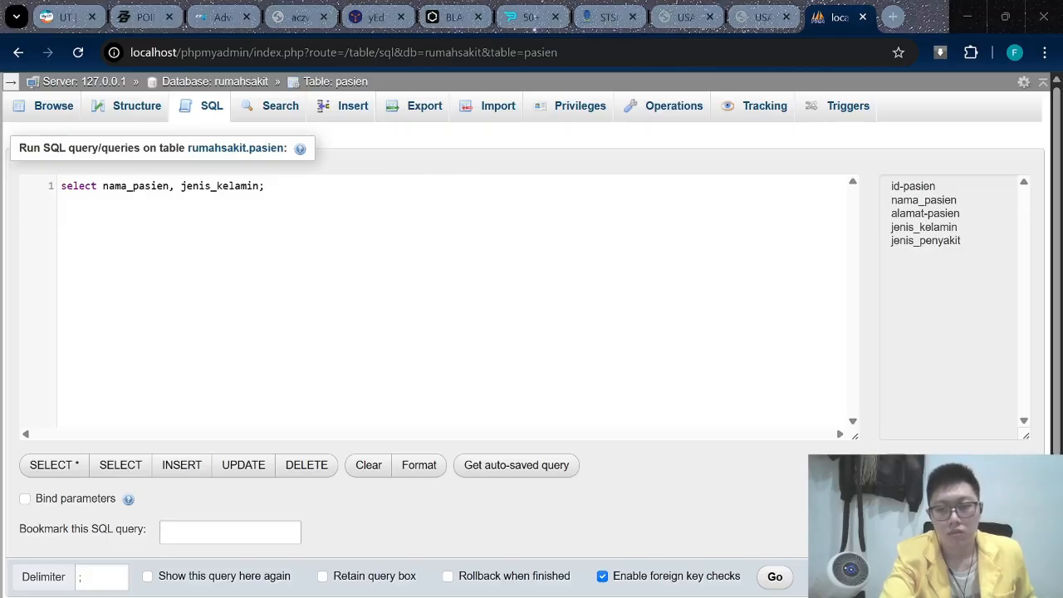
{"action": "right_click", "coordinate": [699, 597]}
{"action": "left_click", "coordinate": [699, 597]}
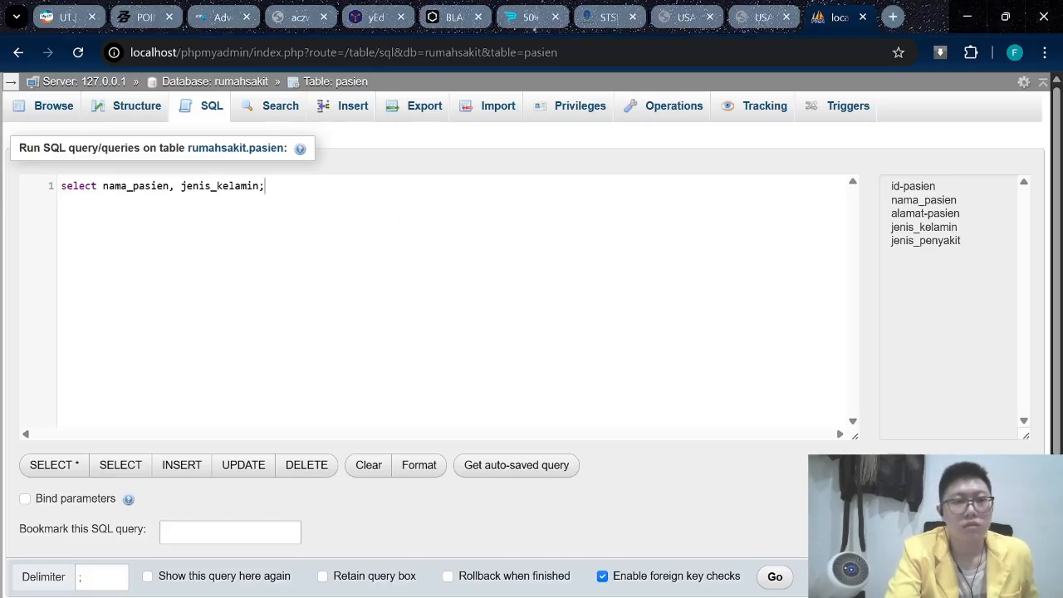
{"action": "type", "text": "fr"}
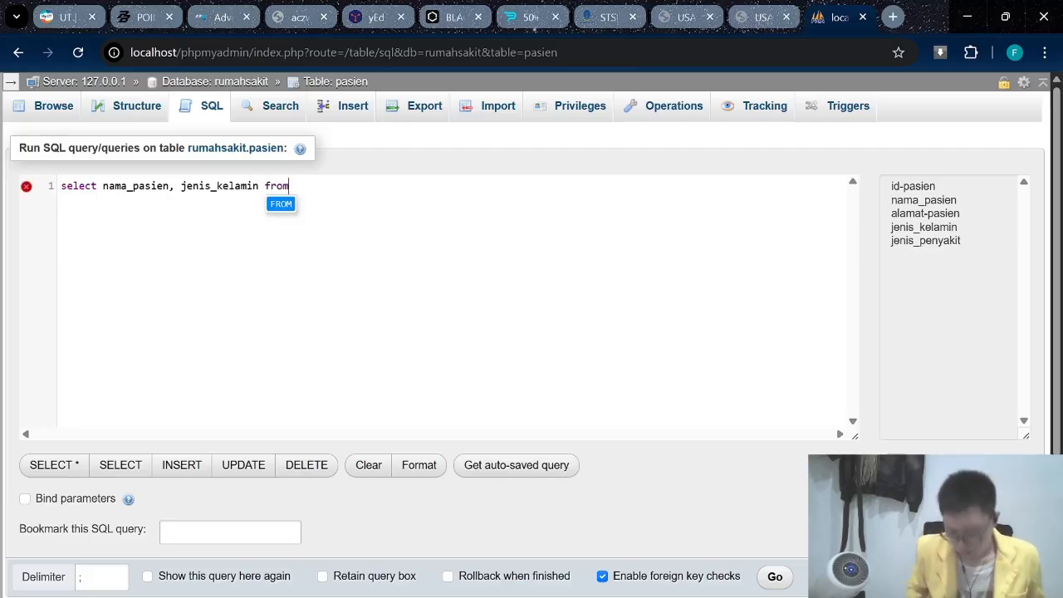
{"action": "type", "text": "om"}
{"action": "key", "text": "Return"}
{"action": "type", "text": "pas"}
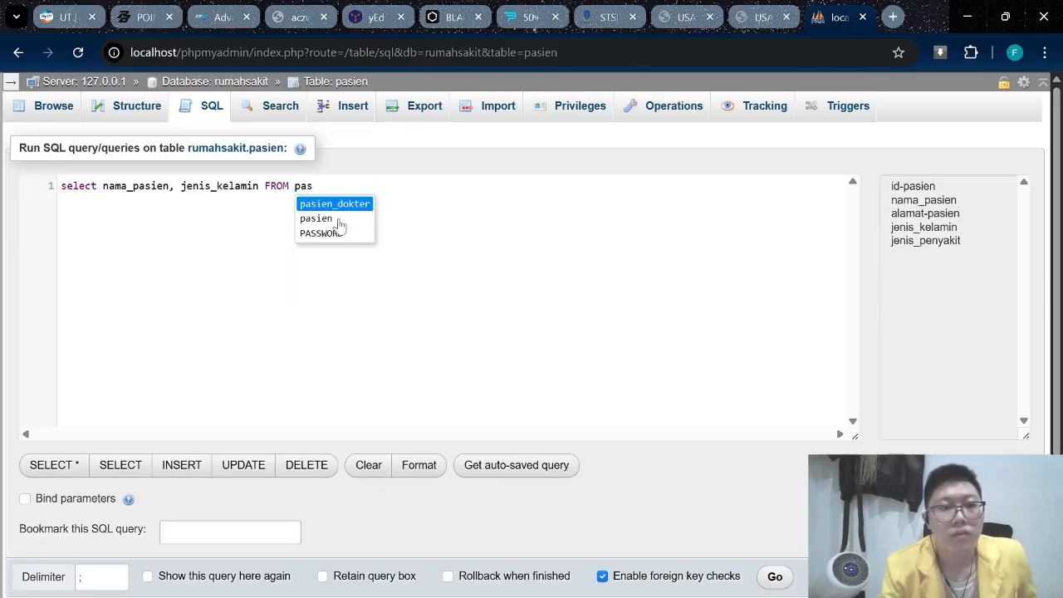
{"action": "left_click", "coordinate": [338, 221]}
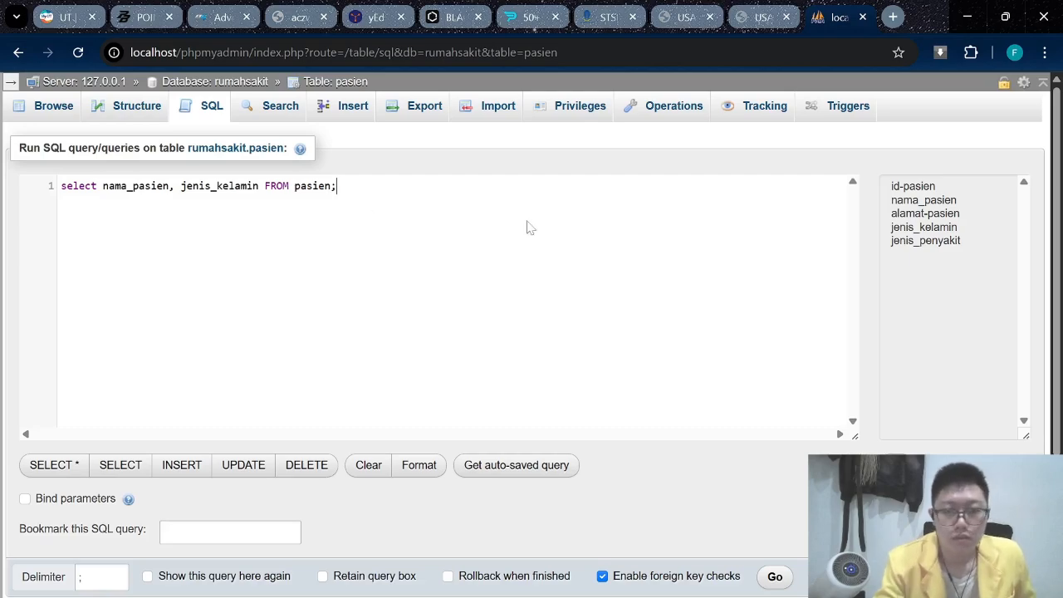
{"action": "left_click", "coordinate": [774, 576]}
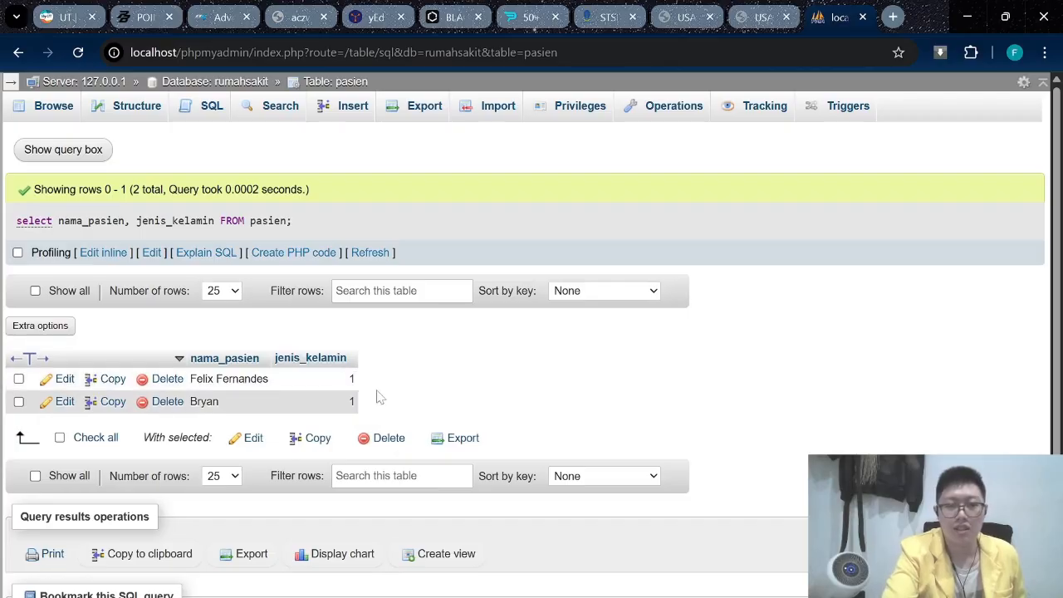
Scroll through the two returned rows, then switch back to the phpMyAdmin Databases page.
{"action": "scroll", "coordinate": [365, 386], "scroll_direction": "down", "scroll_amount": 2}
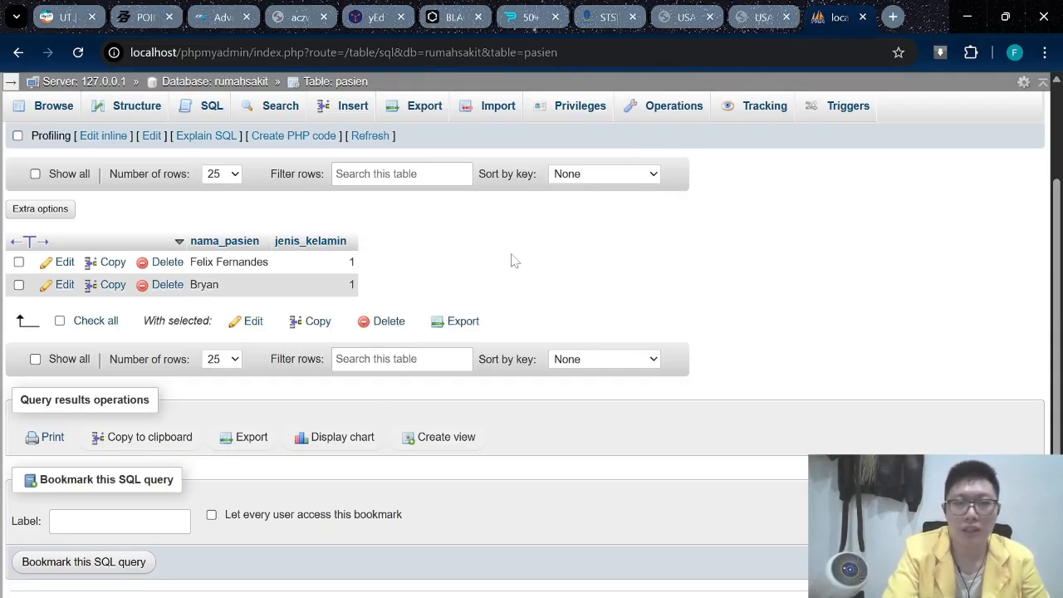
{"action": "scroll", "coordinate": [514, 259], "scroll_direction": "up", "scroll_amount": 2}
{"action": "scroll", "coordinate": [537, 318], "scroll_direction": "down", "scroll_amount": 2}
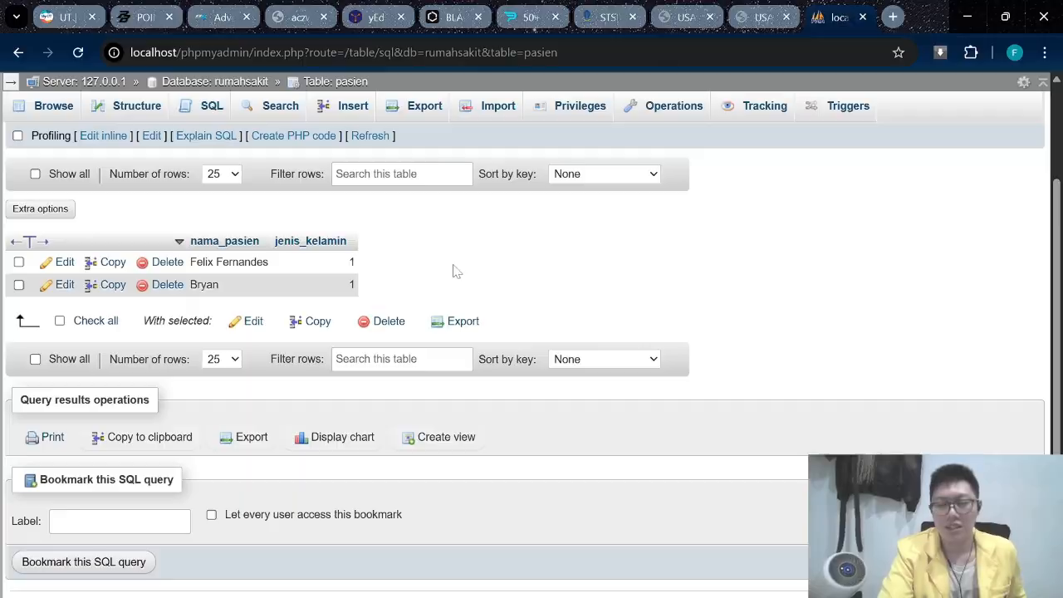
{"action": "key", "text": "alt+Tab"}
{"action": "key", "text": "alt+Tab"}
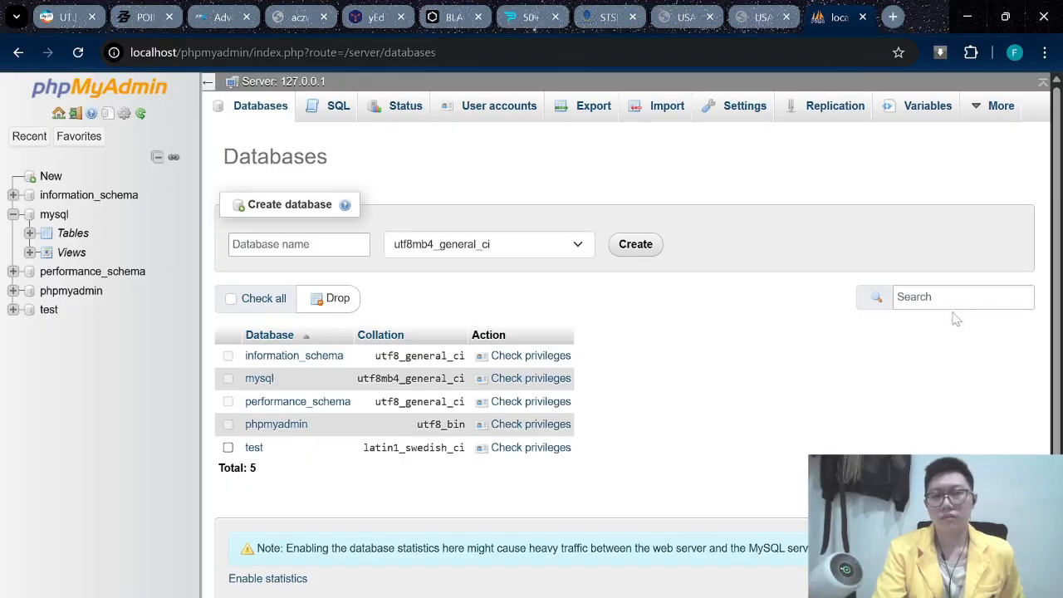